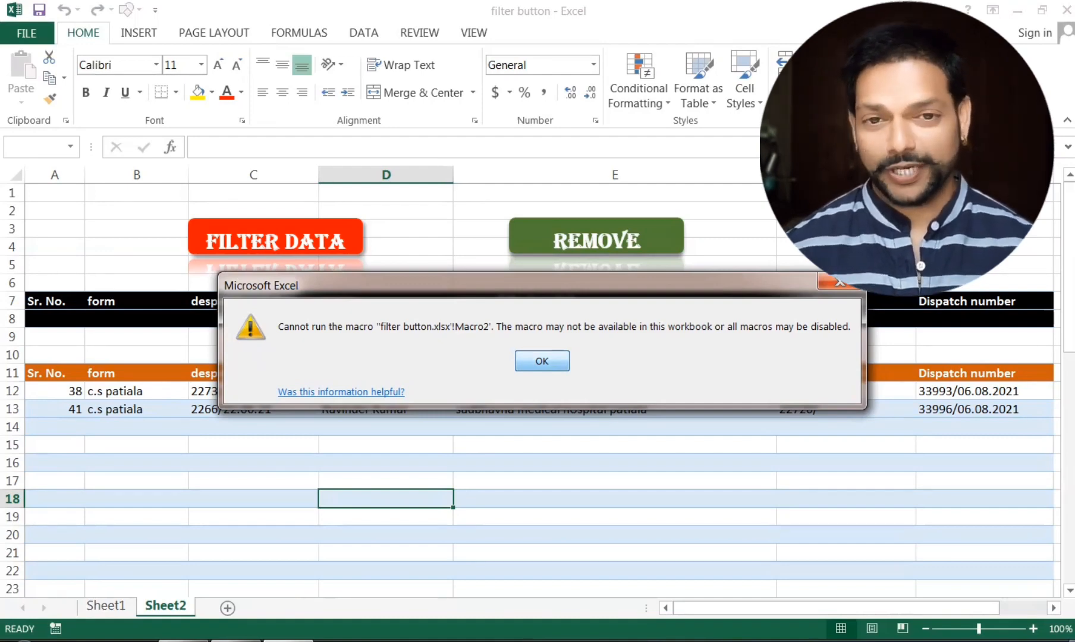
- Dismiss the macro warning and set the hospital name criterion in E8 on Sheet2 to Neelam Hospital Rajpura
key(Return)
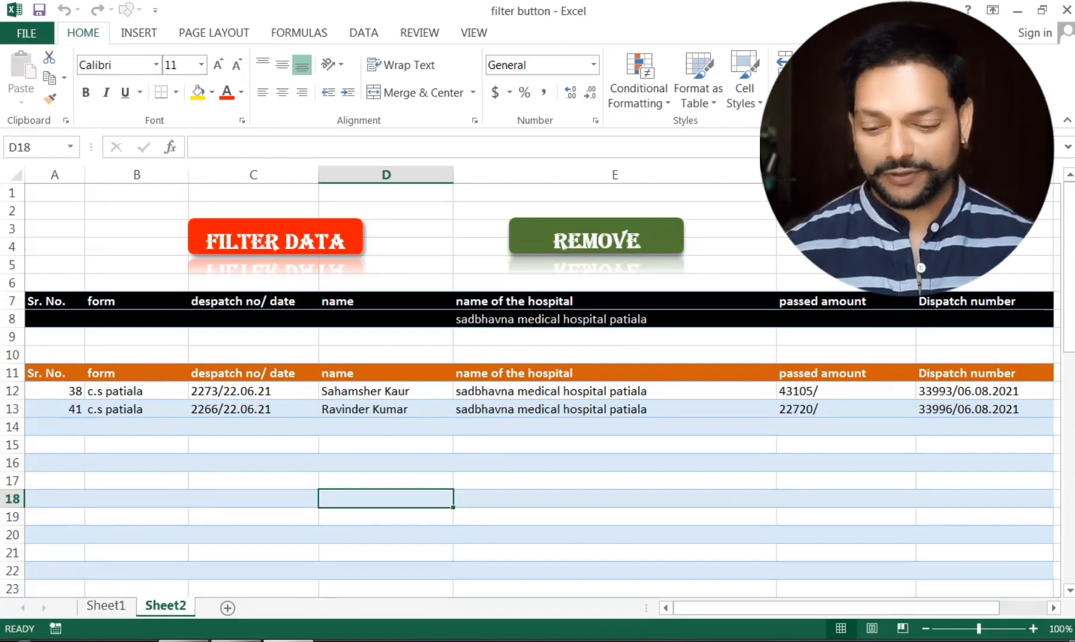
click(555, 321)
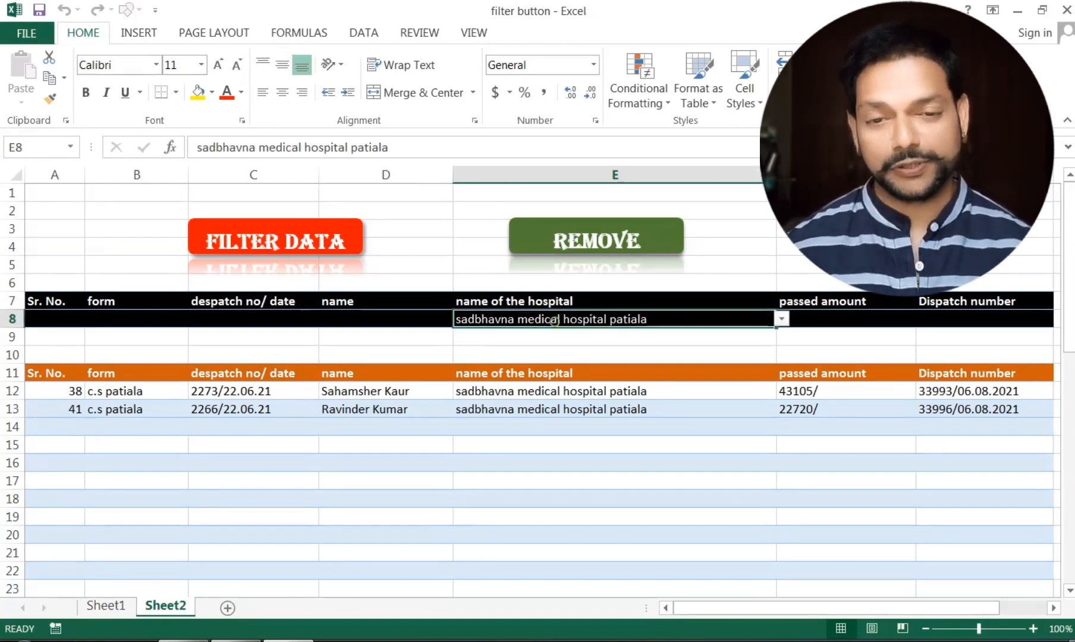
click(781, 319)
click(698, 374)
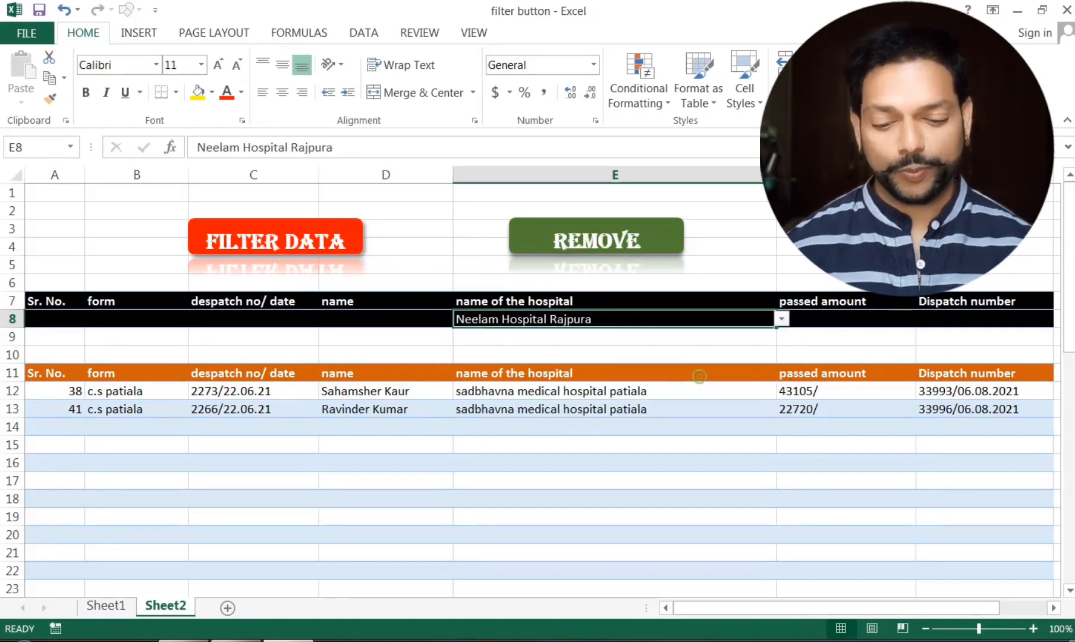
click(781, 319)
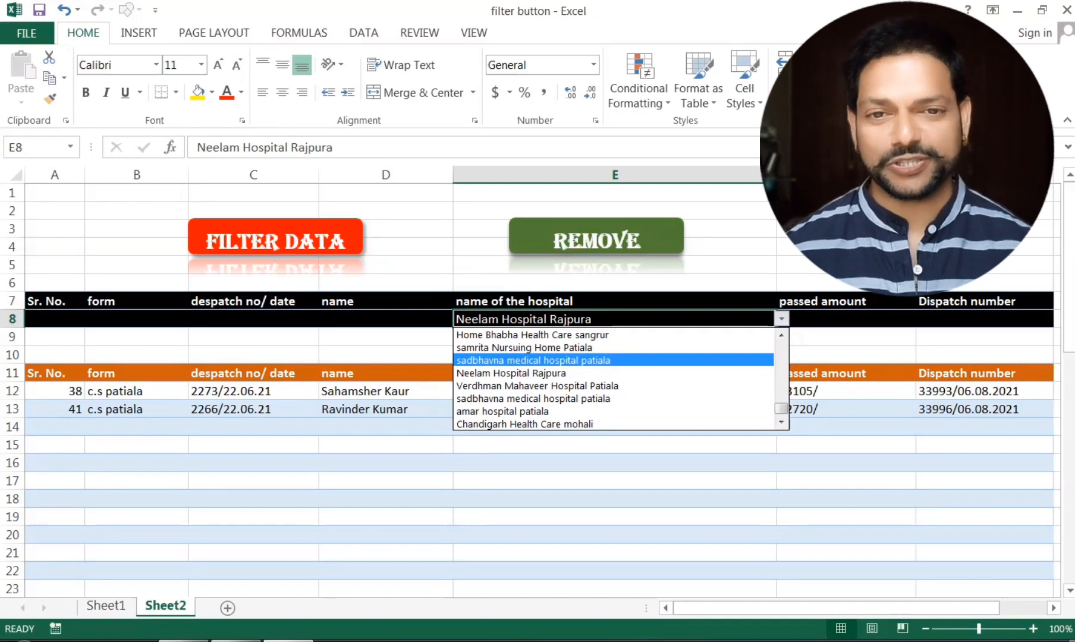
click(361, 309)
click(368, 320)
click(370, 393)
click(365, 422)
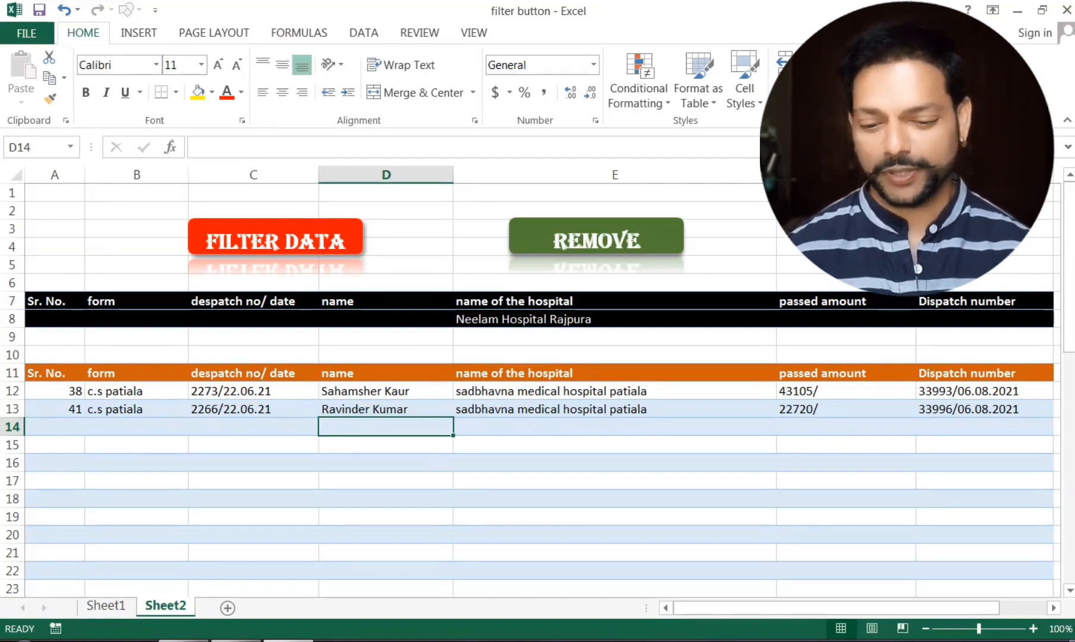
- Delete Sheet2 from the workbook and deselect the data on Sheet1
right_click(166, 607)
click(234, 416)
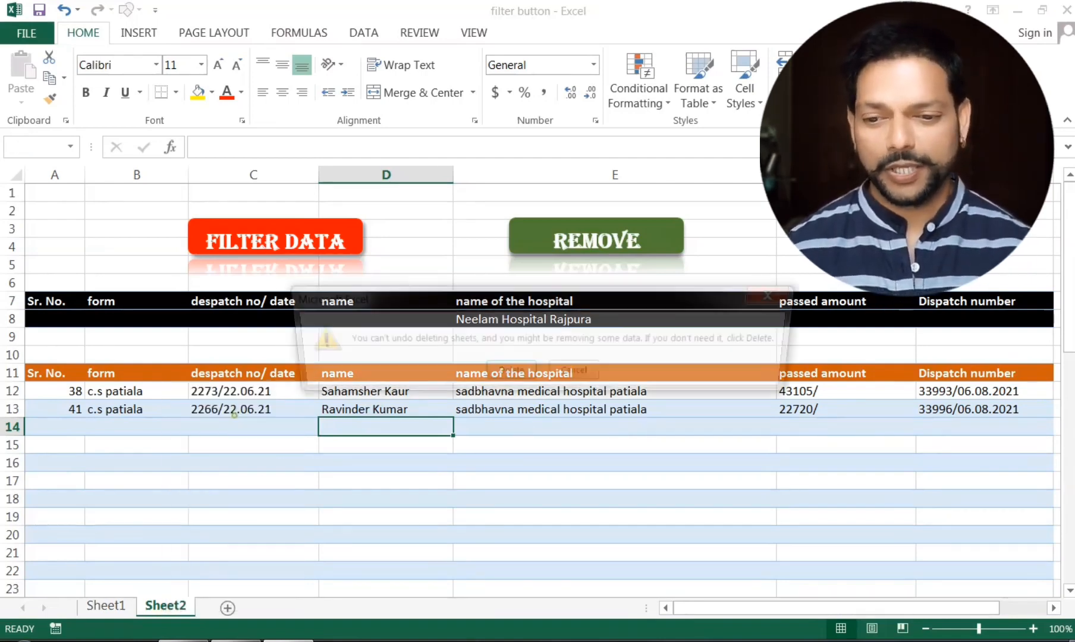
click(508, 374)
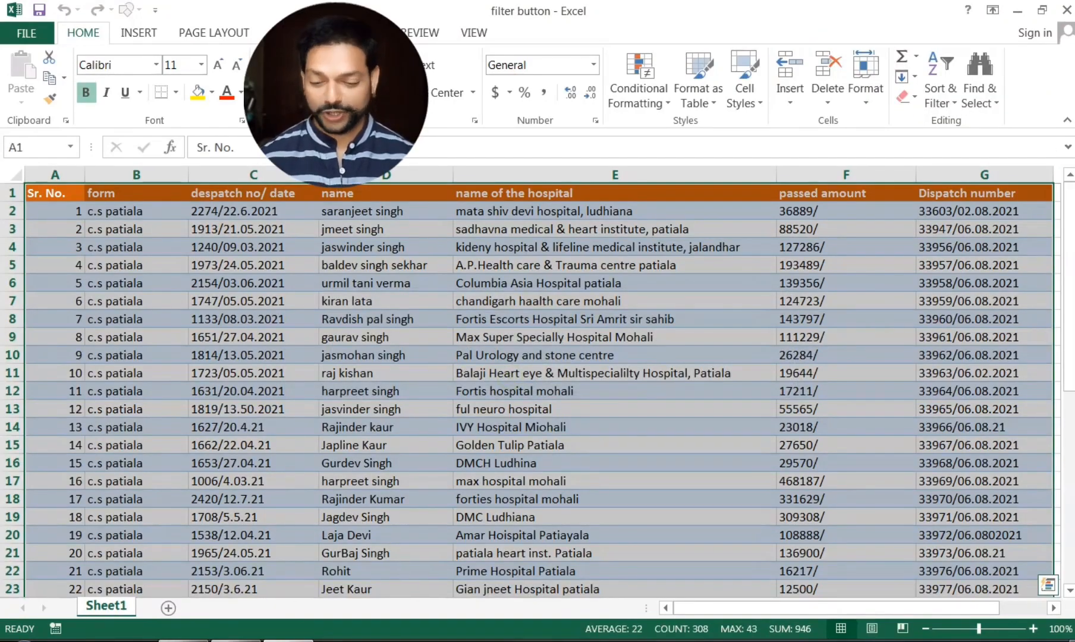
click(324, 341)
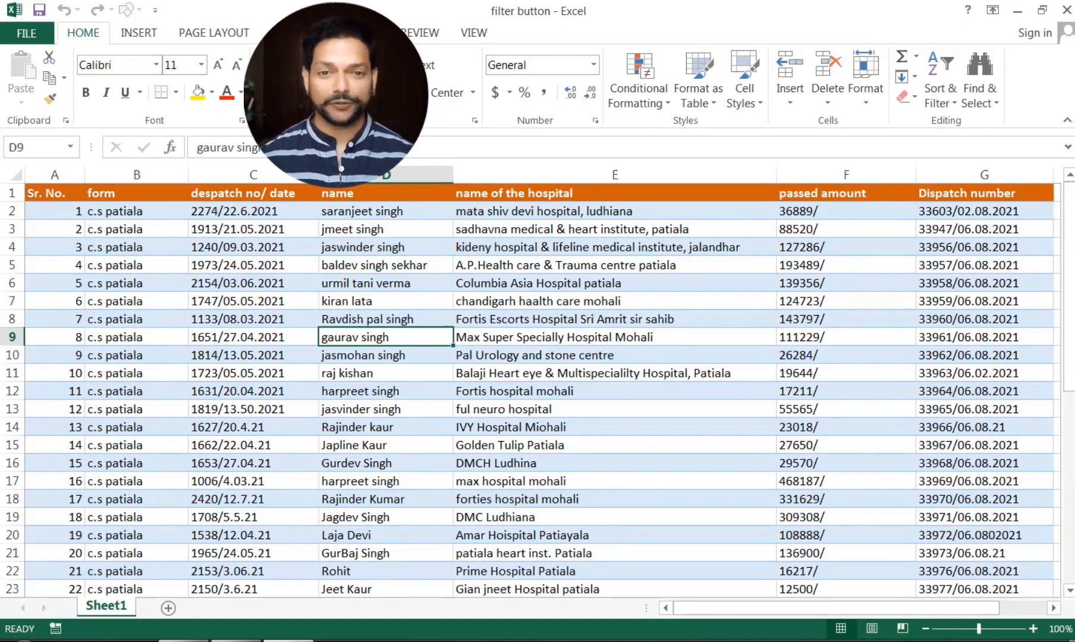
- Add a new worksheet and rename it Filter Button
click(168, 608)
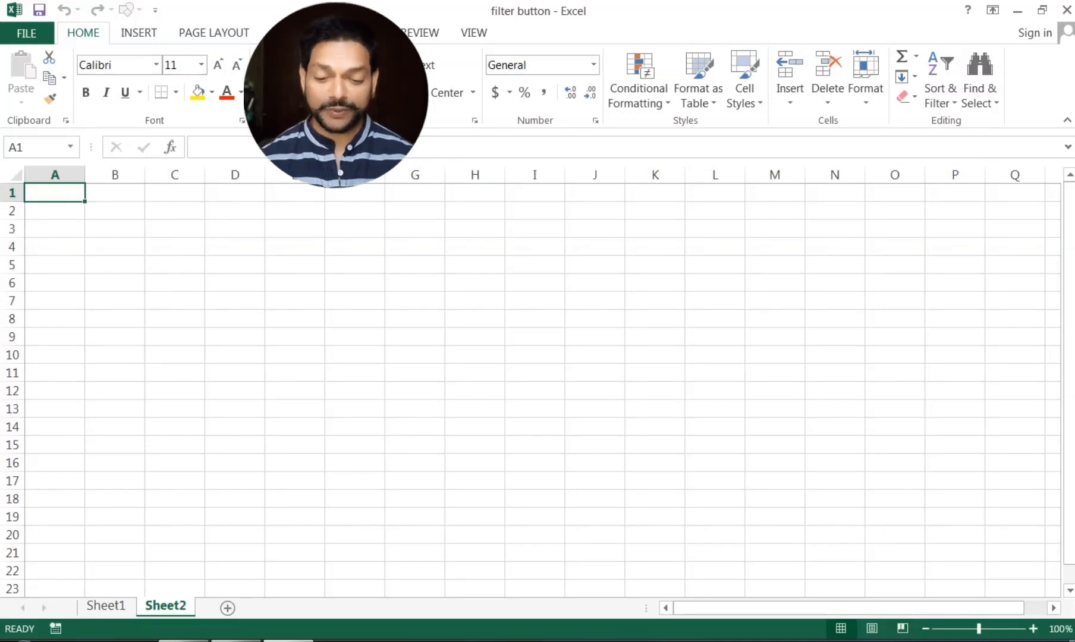
right_click(177, 608)
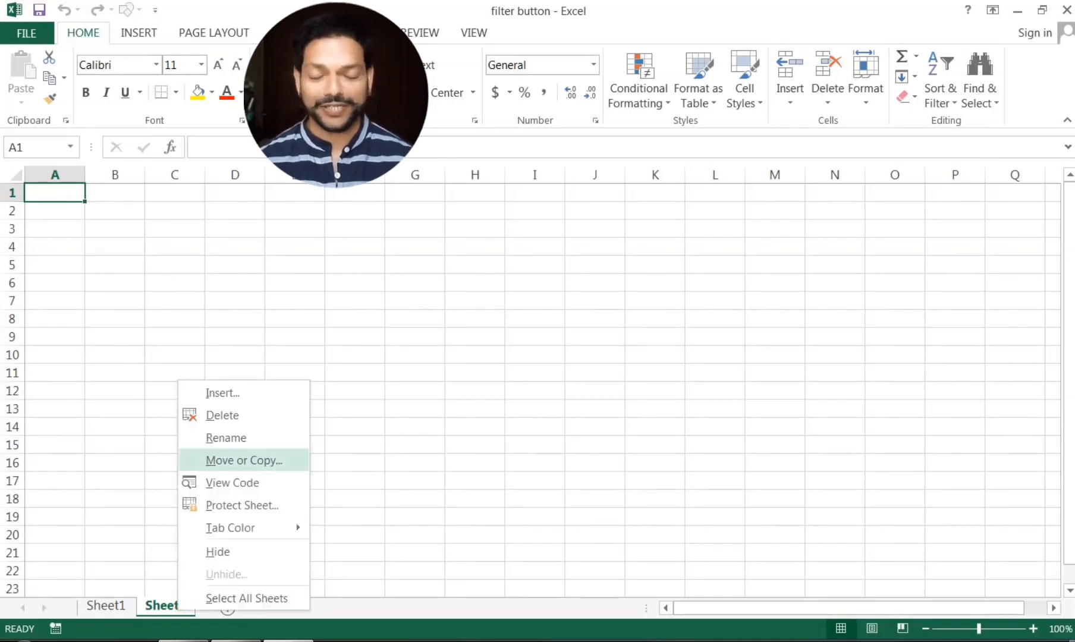
click(231, 440)
text(Fi)
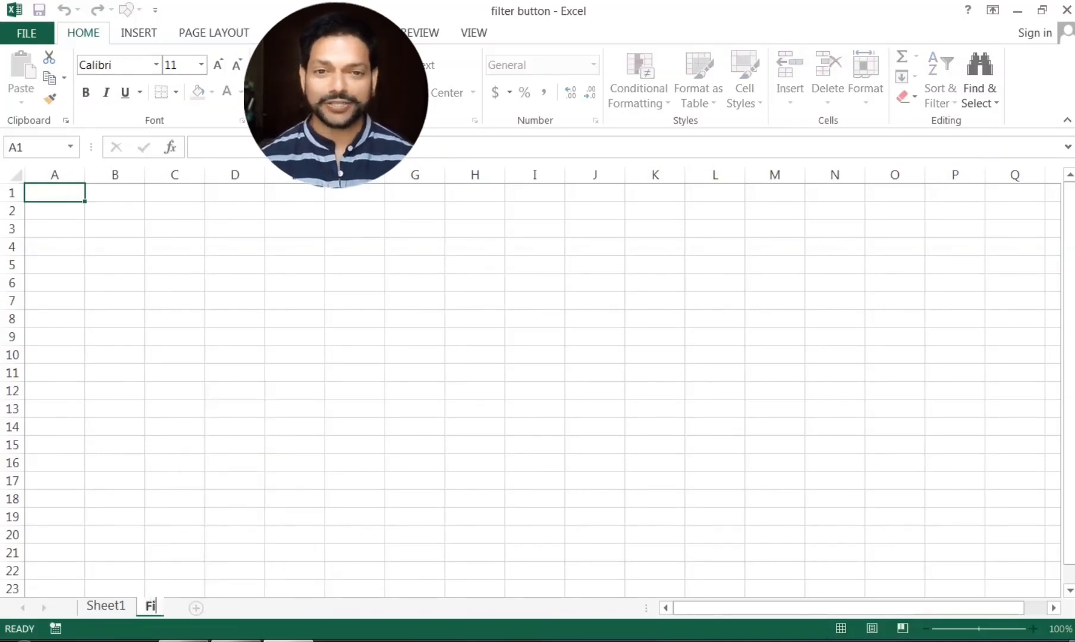
text(lter Button)
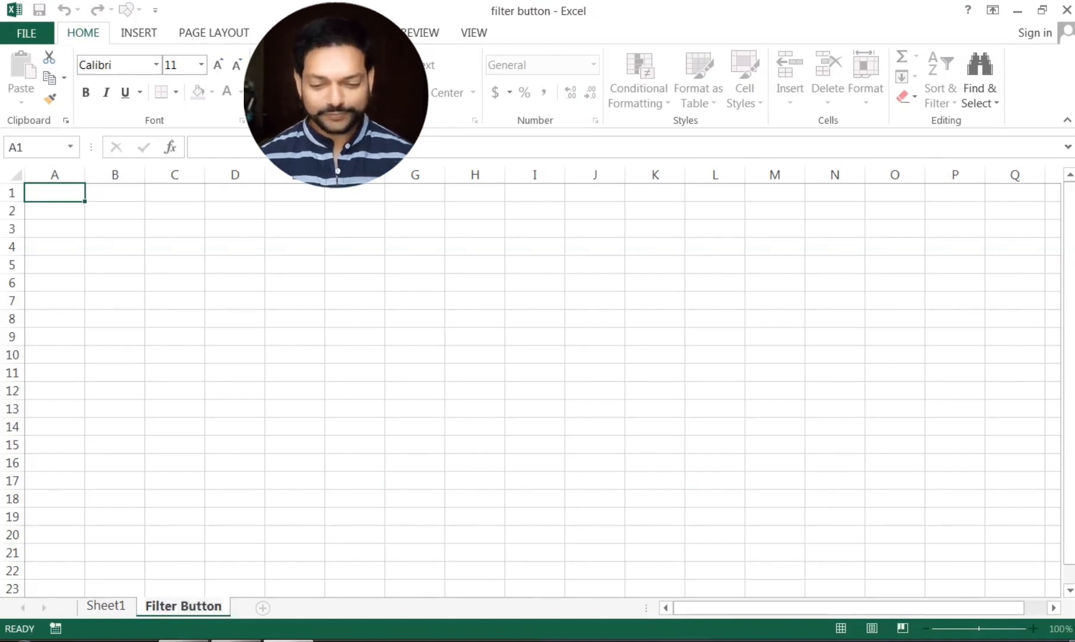
click(252, 433)
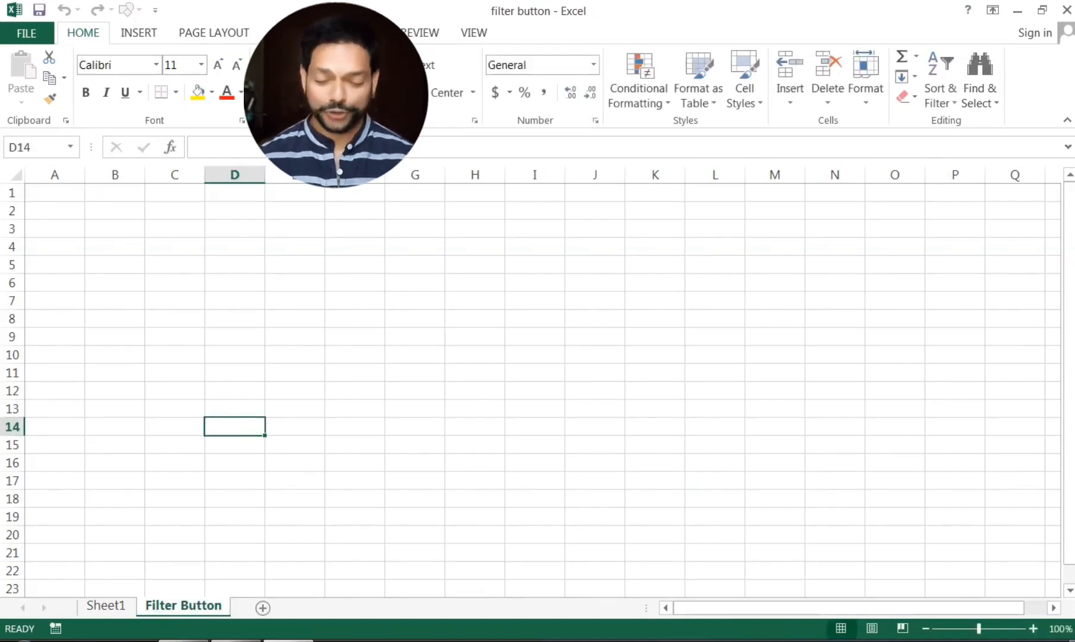
- Copy the heading row and first record, A1:G2, from Sheet1 and return to the Filter Button sheet
click(125, 607)
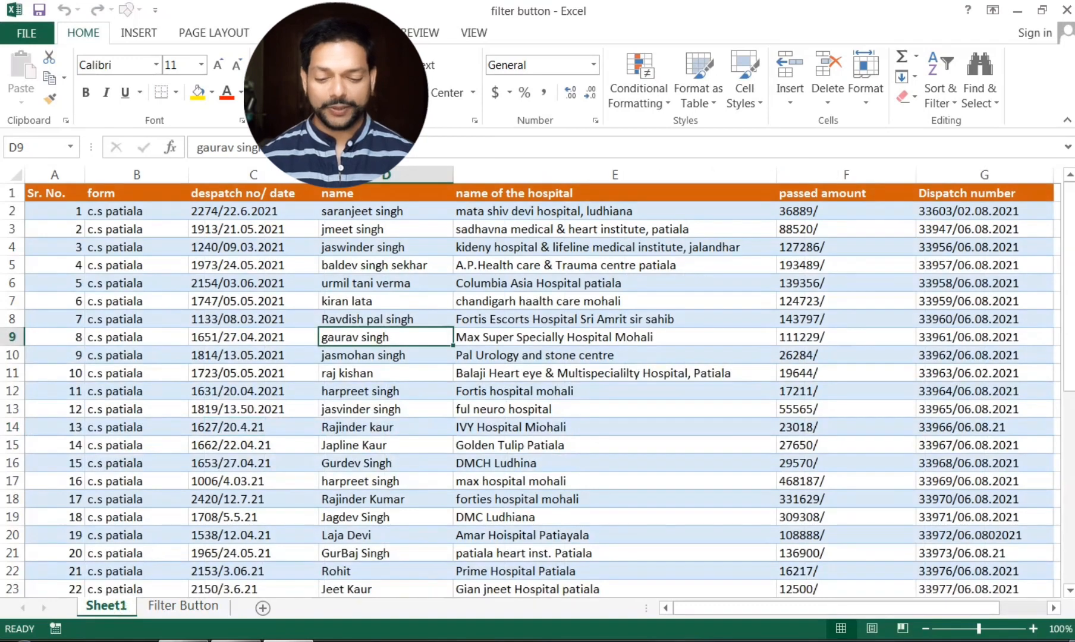
drag(53, 193, 981, 211)
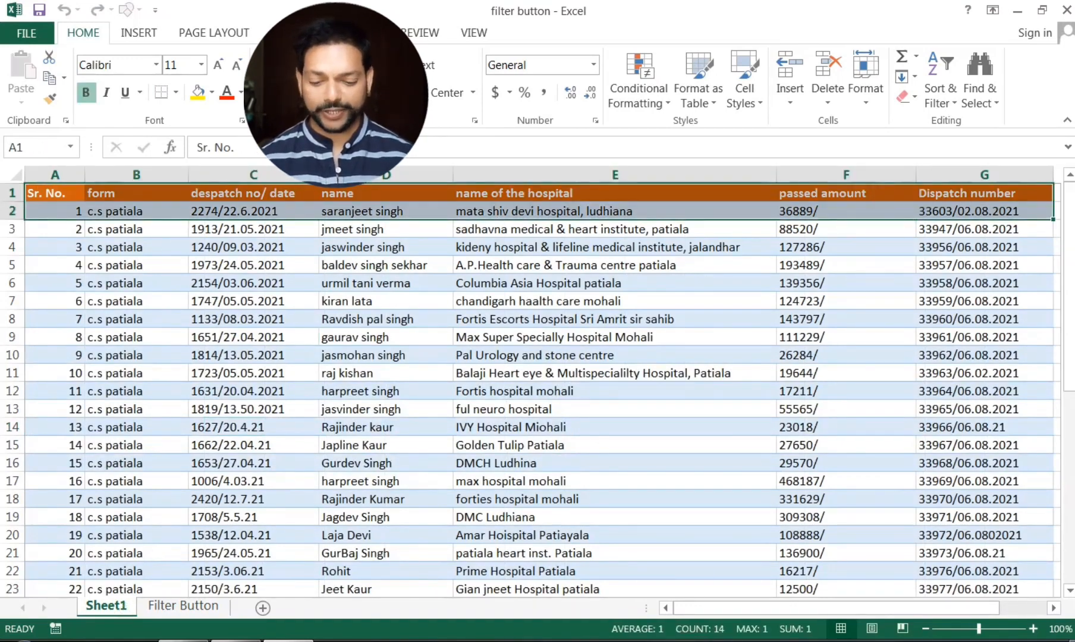
right_click(538, 206)
click(573, 241)
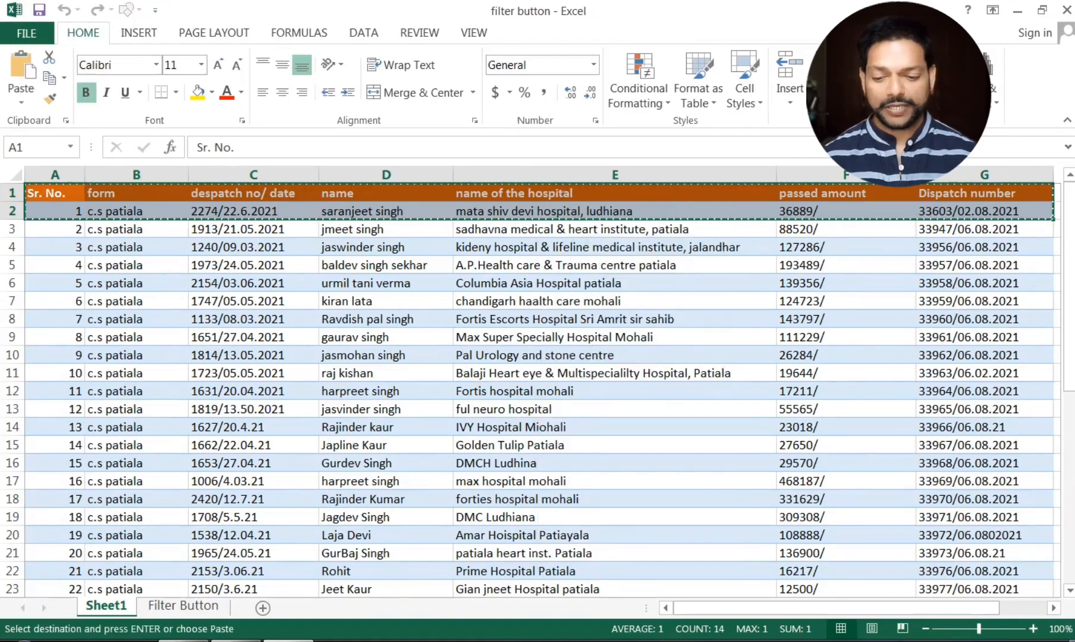
click(218, 606)
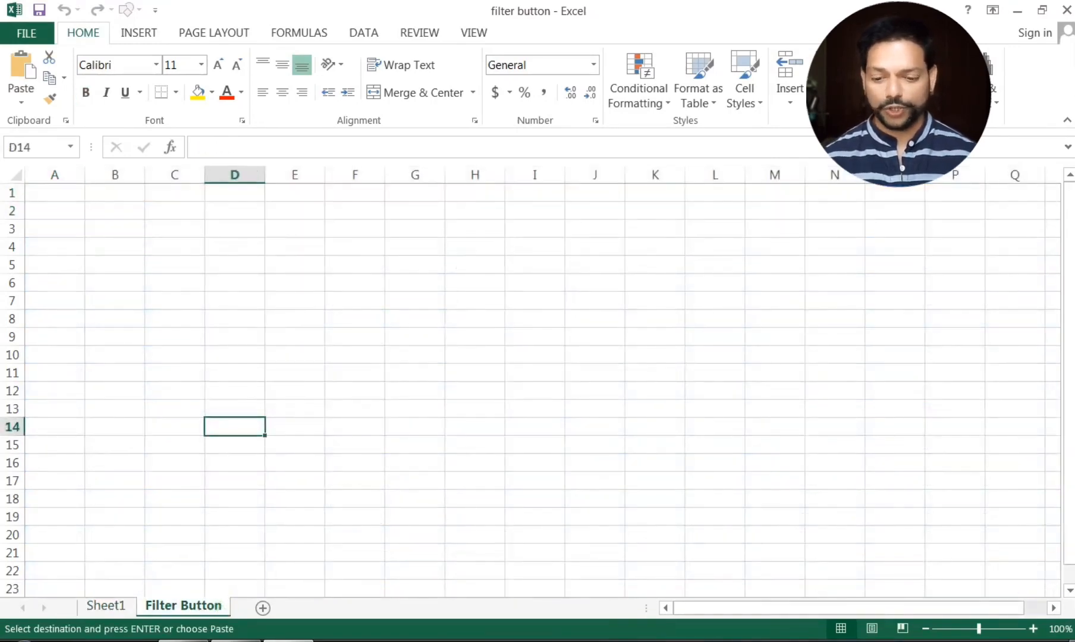
right_click(57, 300)
click(95, 346)
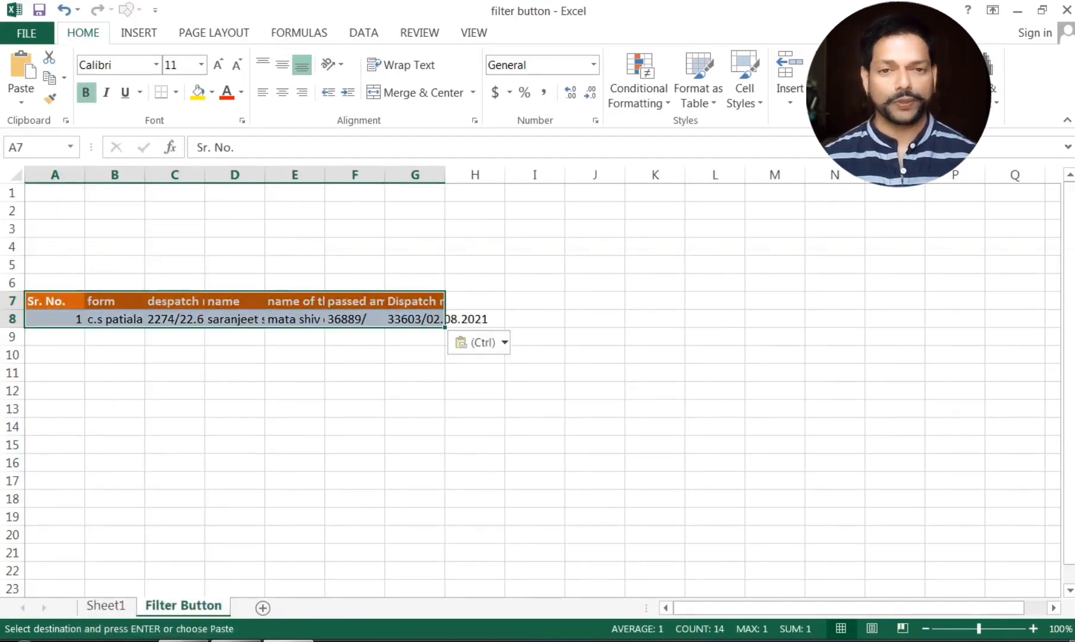
key(ctrl+z)
- Paste the copied rows at A7 with their source column widths, and narrow column E, the name of the hospital
click(21, 102)
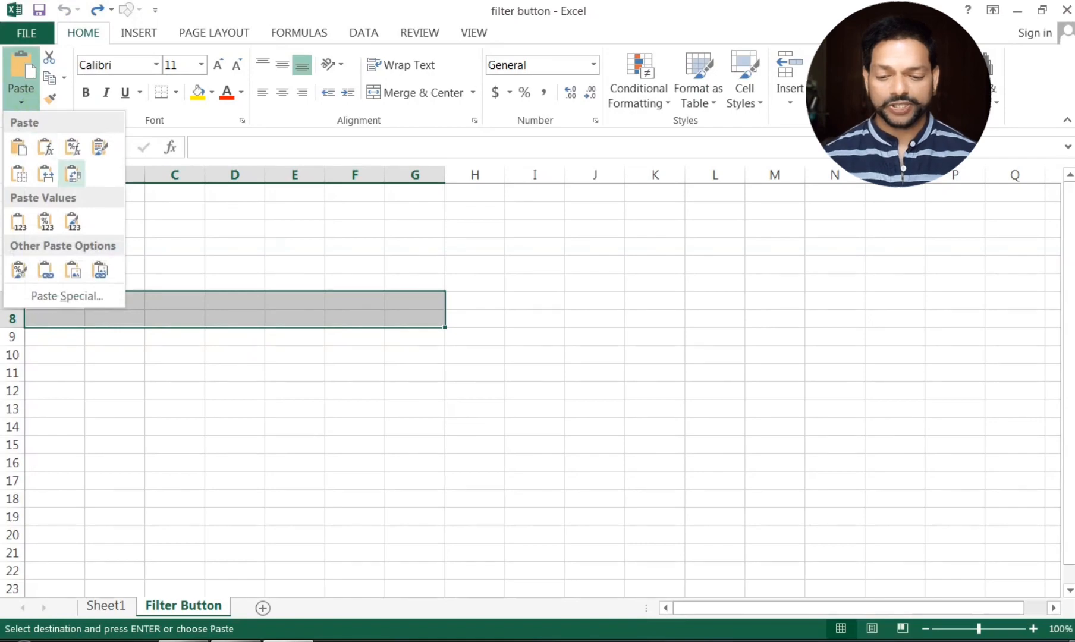
click(72, 175)
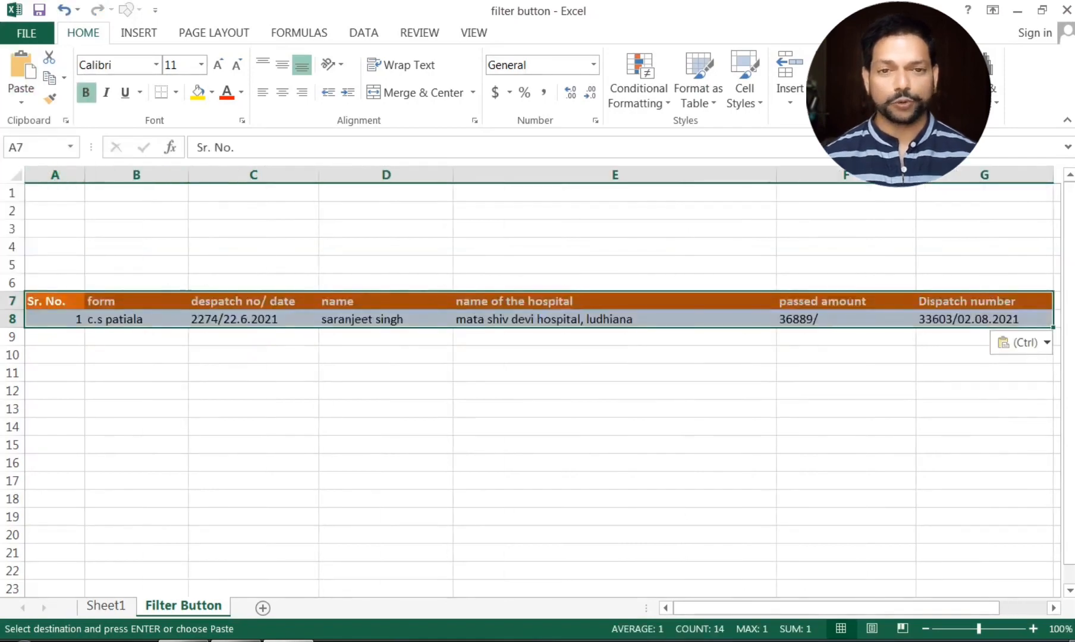
drag(776, 174, 728, 179)
click(681, 189)
click(672, 469)
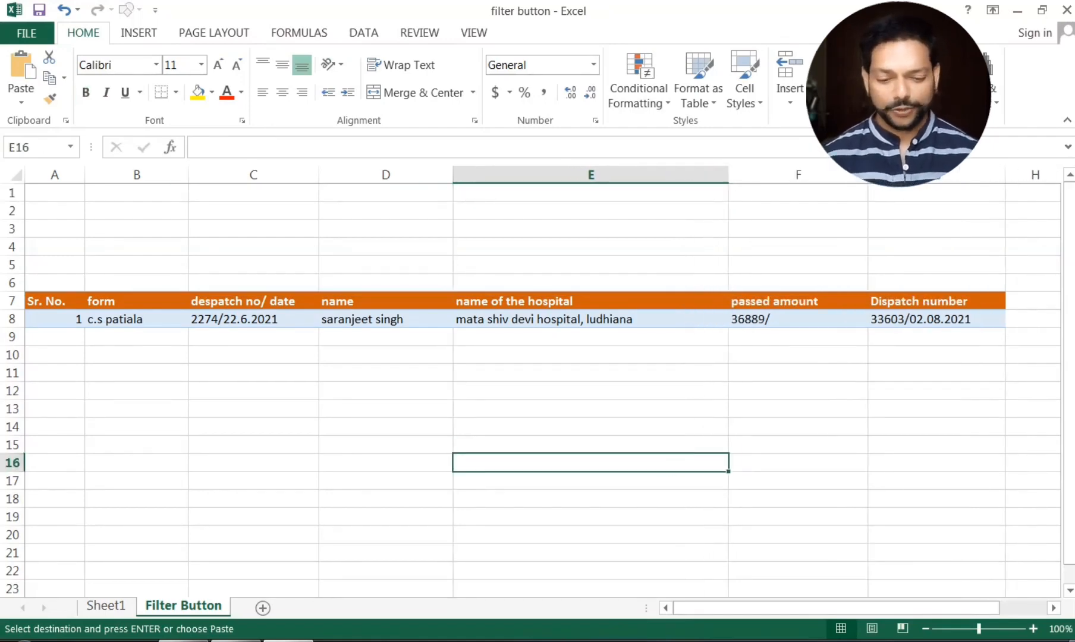
click(285, 350)
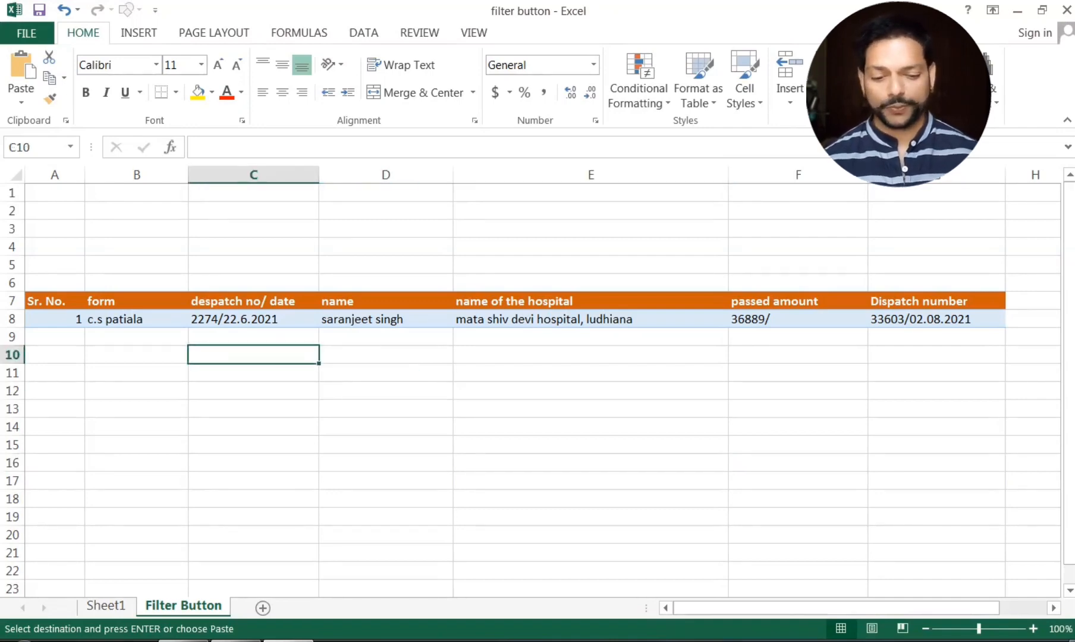
drag(729, 175, 716, 174)
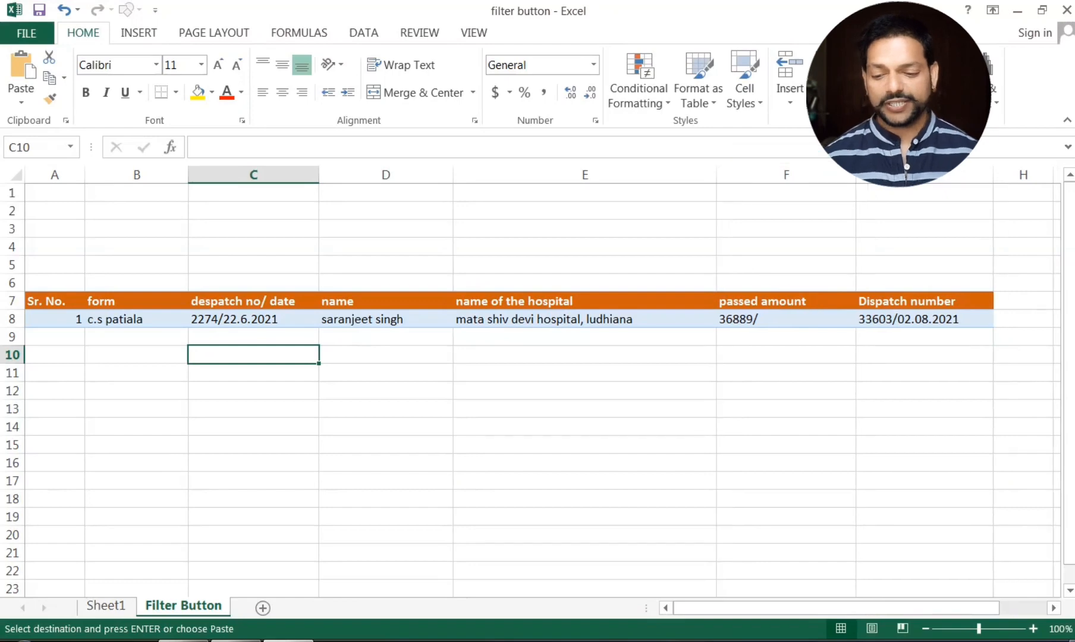
click(357, 431)
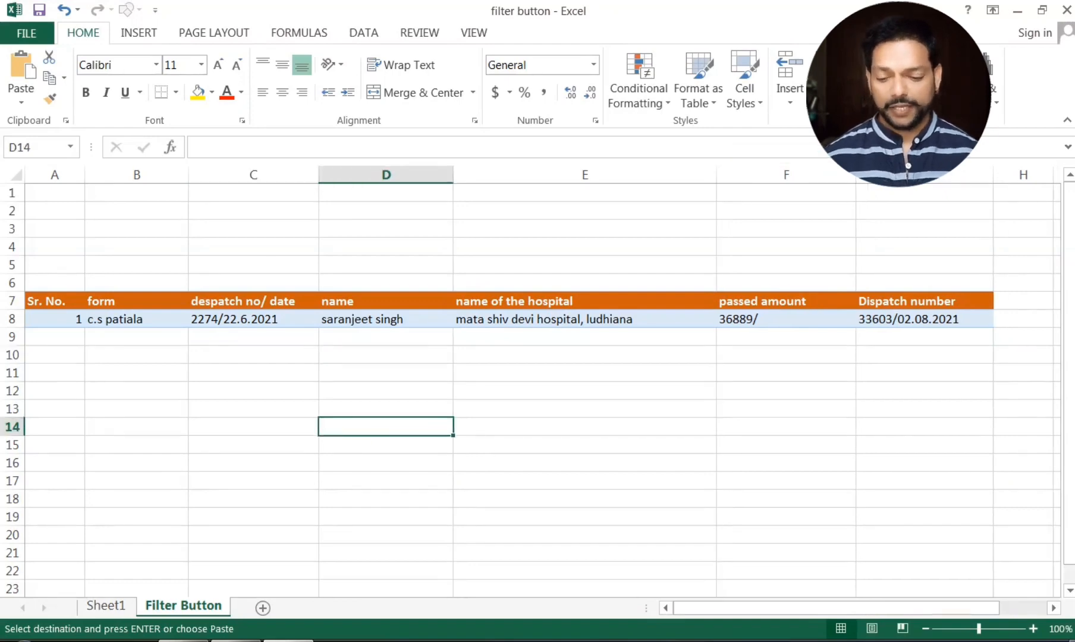
- Clear the record's contents from A8:G8 below the headings
drag(53, 319, 922, 319)
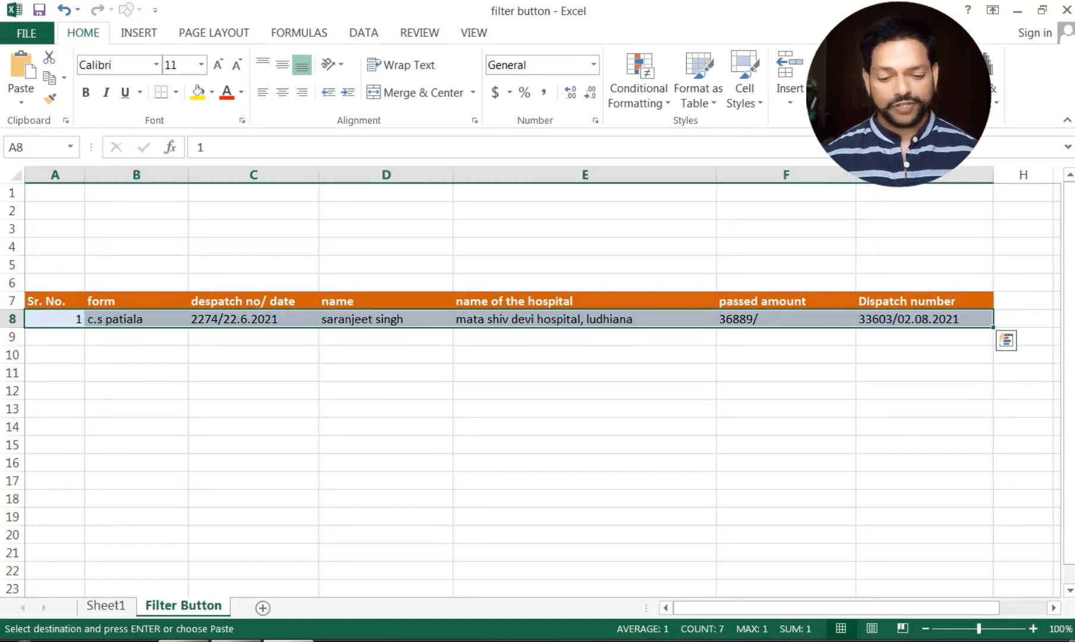
key(Delete)
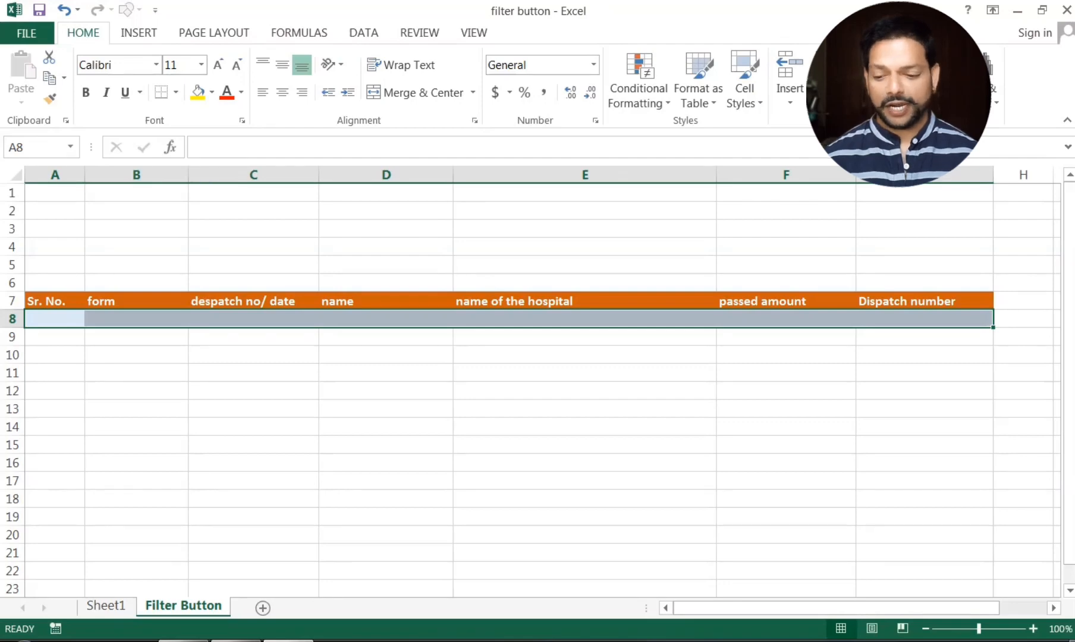
click(629, 442)
- Copy the headings in A7:G7 to row 11 with source column widths, and slightly narrow column A
drag(46, 301, 888, 301)
right_click(888, 301)
click(926, 300)
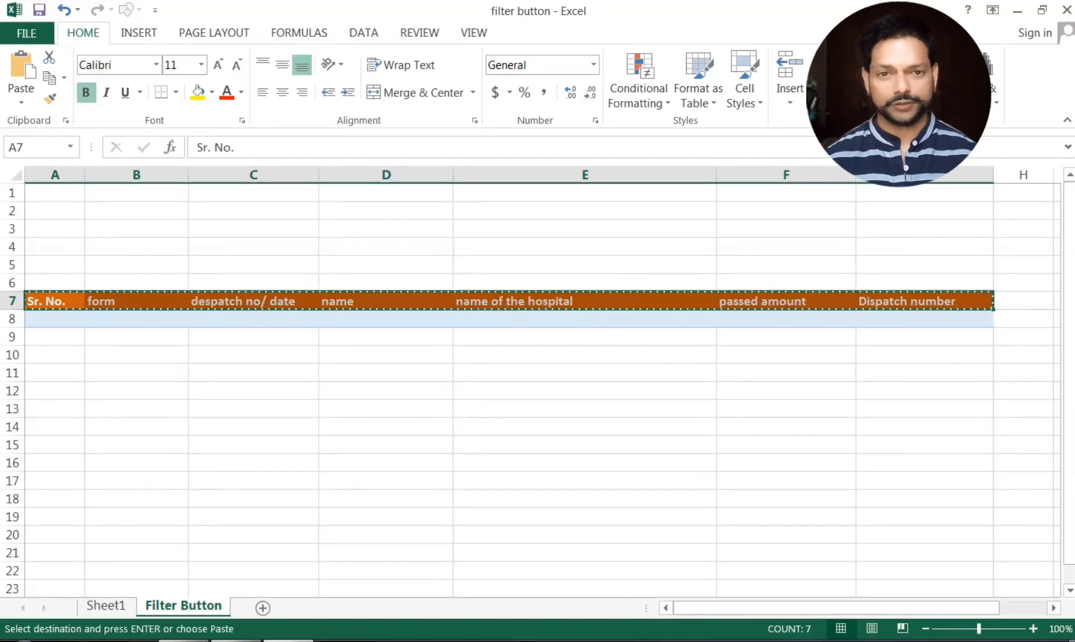
right_click(46, 374)
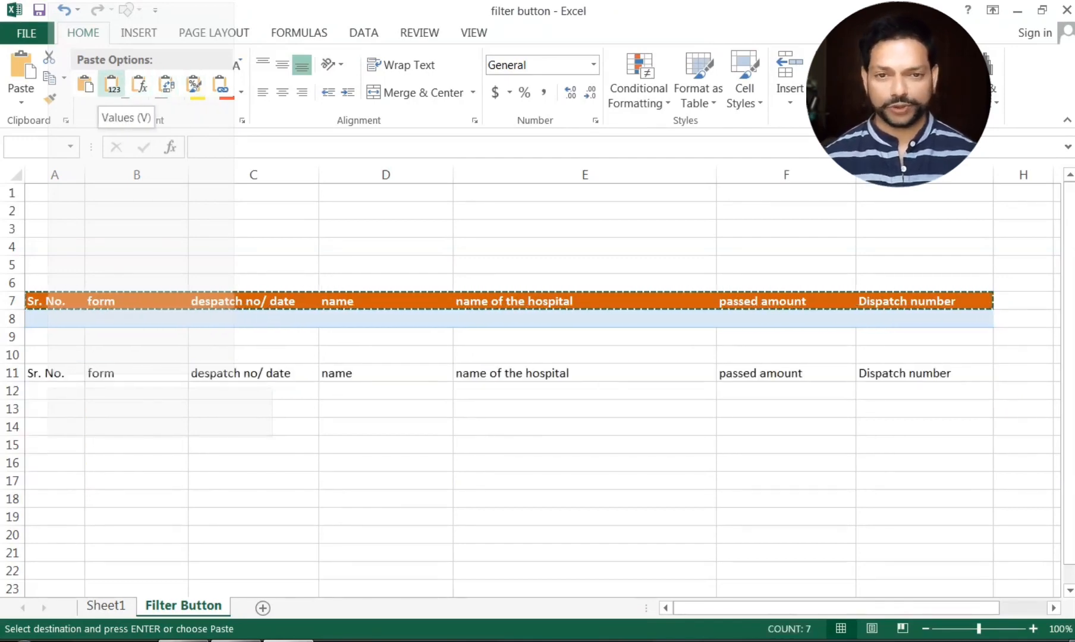
click(21, 102)
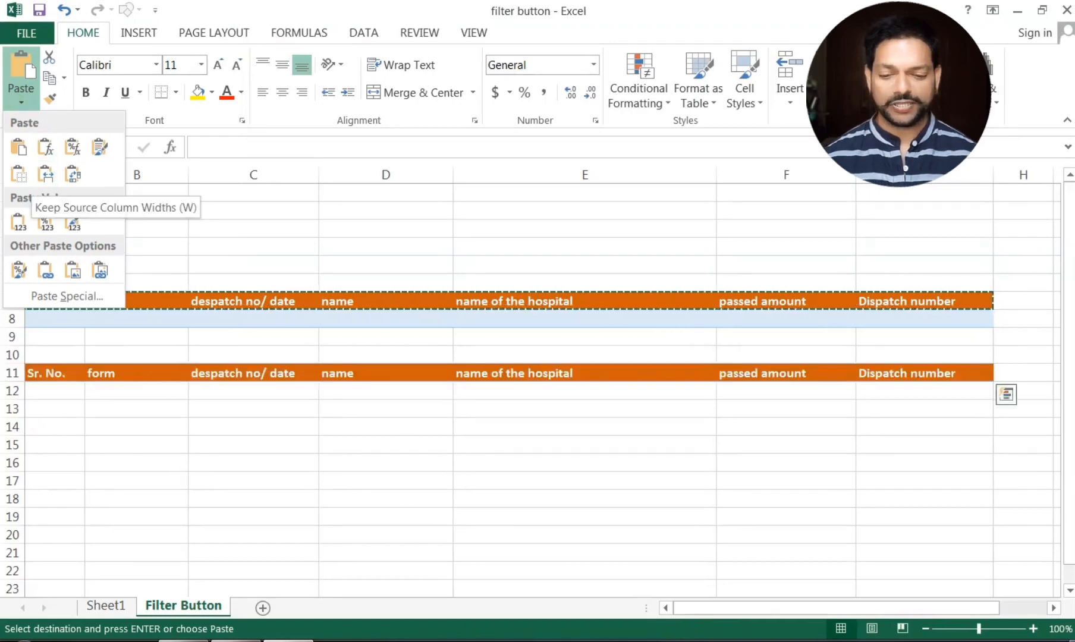
click(45, 175)
click(310, 517)
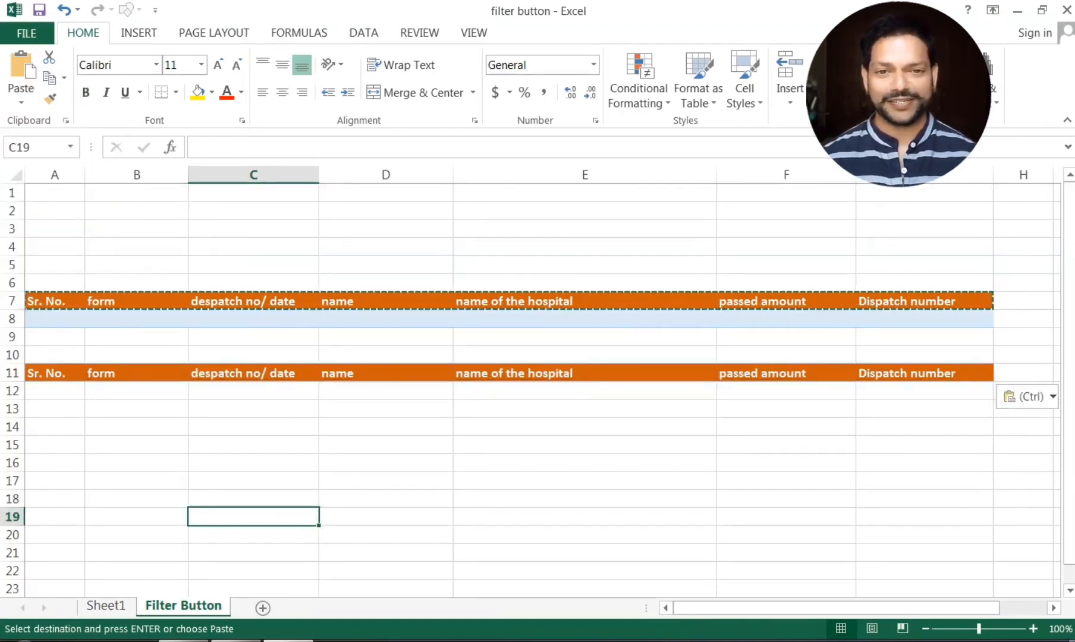
drag(85, 174, 75, 174)
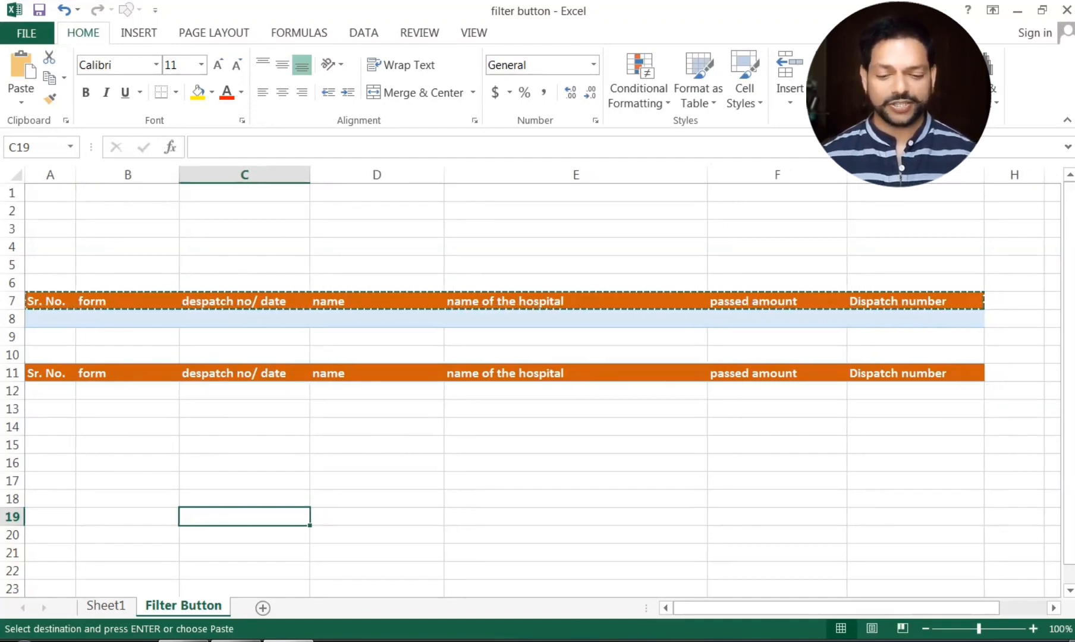
- Fill the empty criteria row A8:G8 with black and set its font color to white
drag(55, 318, 714, 319)
drag(915, 320, 916, 319)
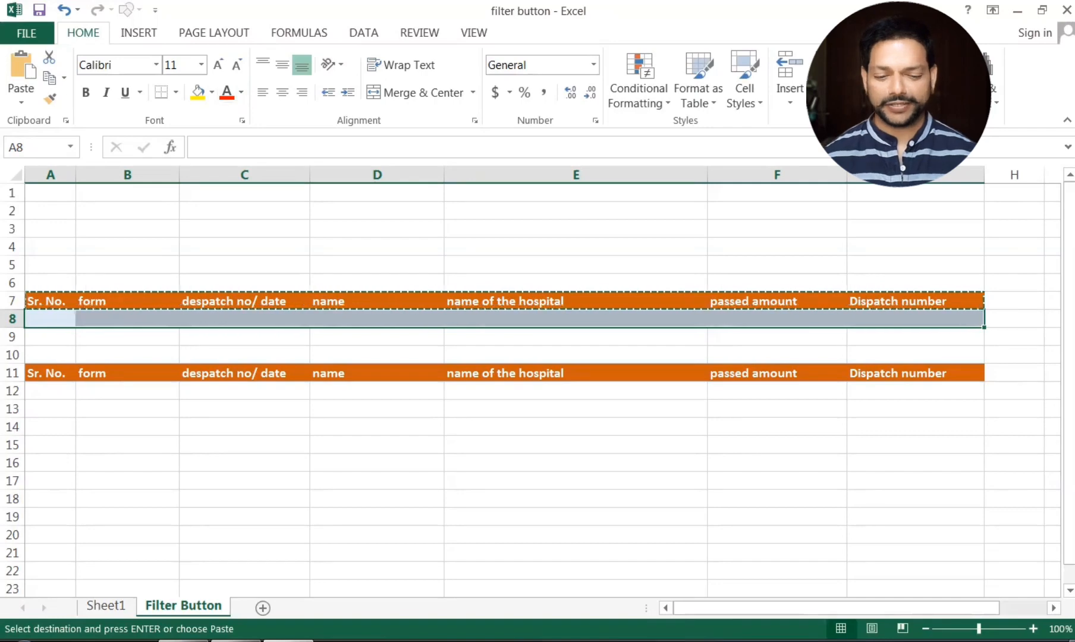
click(212, 92)
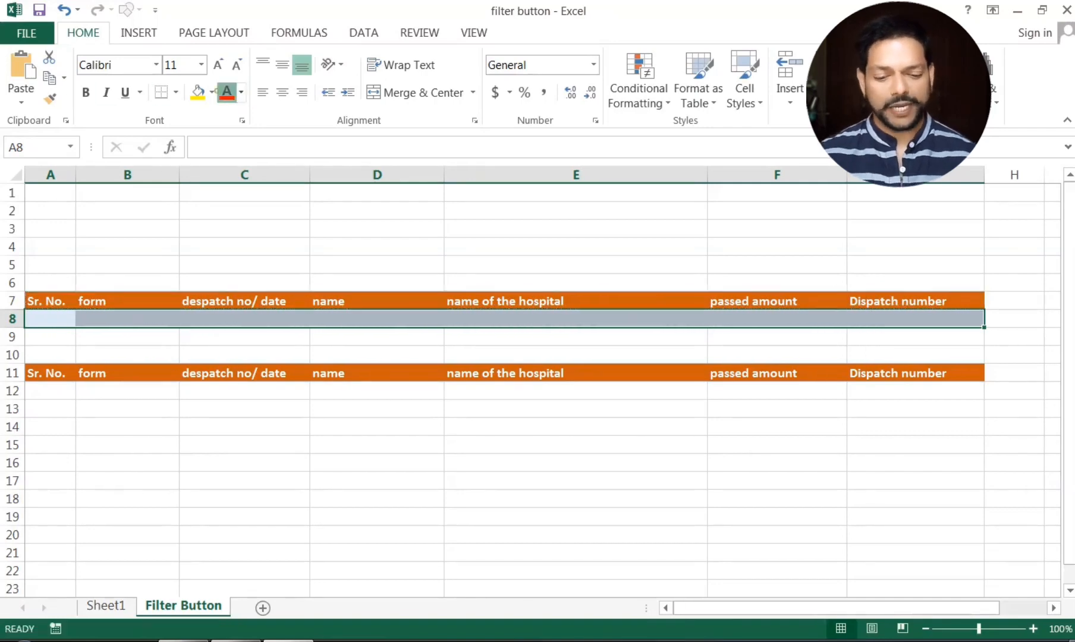
click(212, 131)
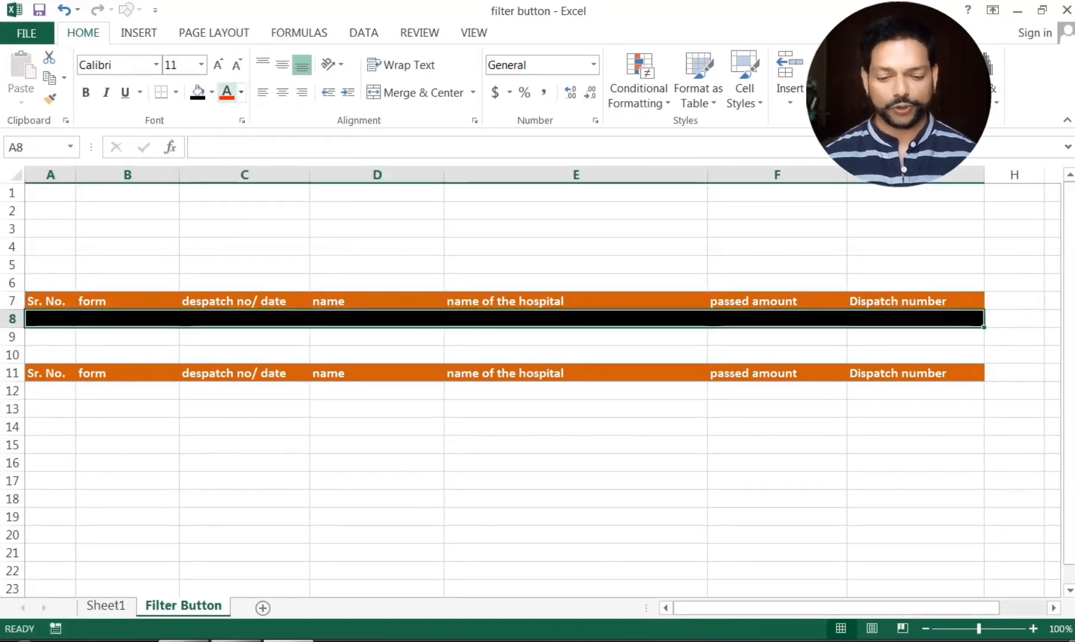
click(242, 93)
click(226, 153)
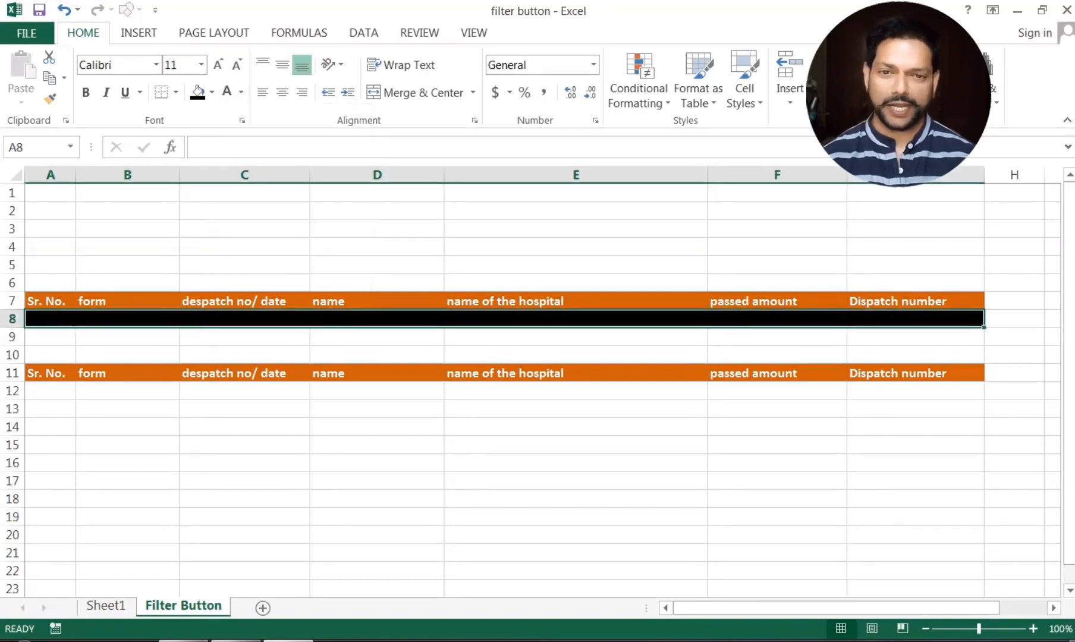
- Hide the gridlines on the Filter Button sheet
click(288, 479)
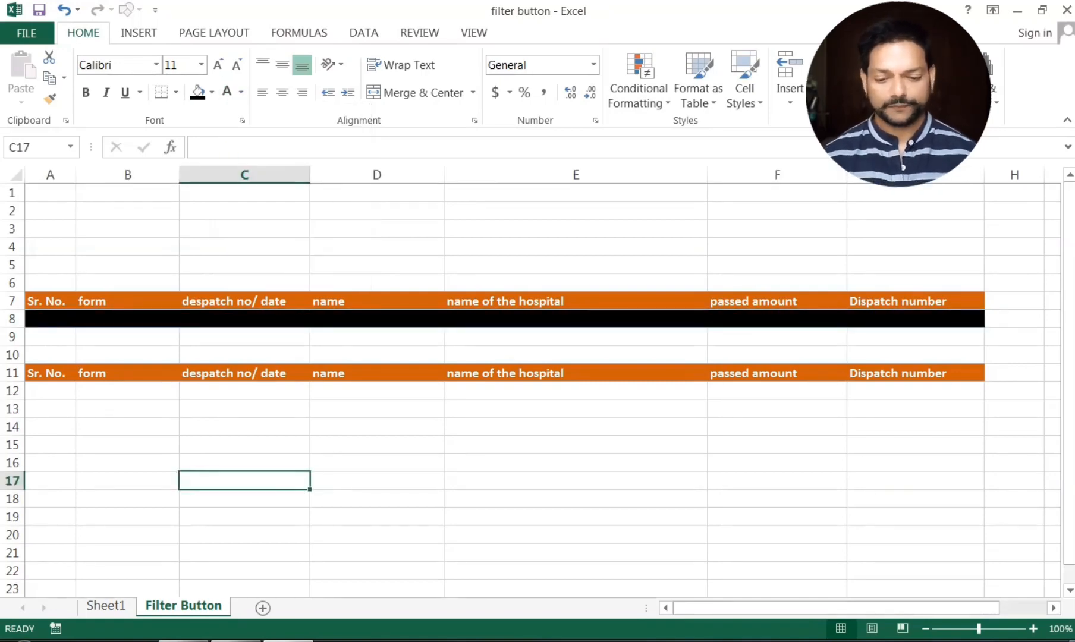
click(475, 33)
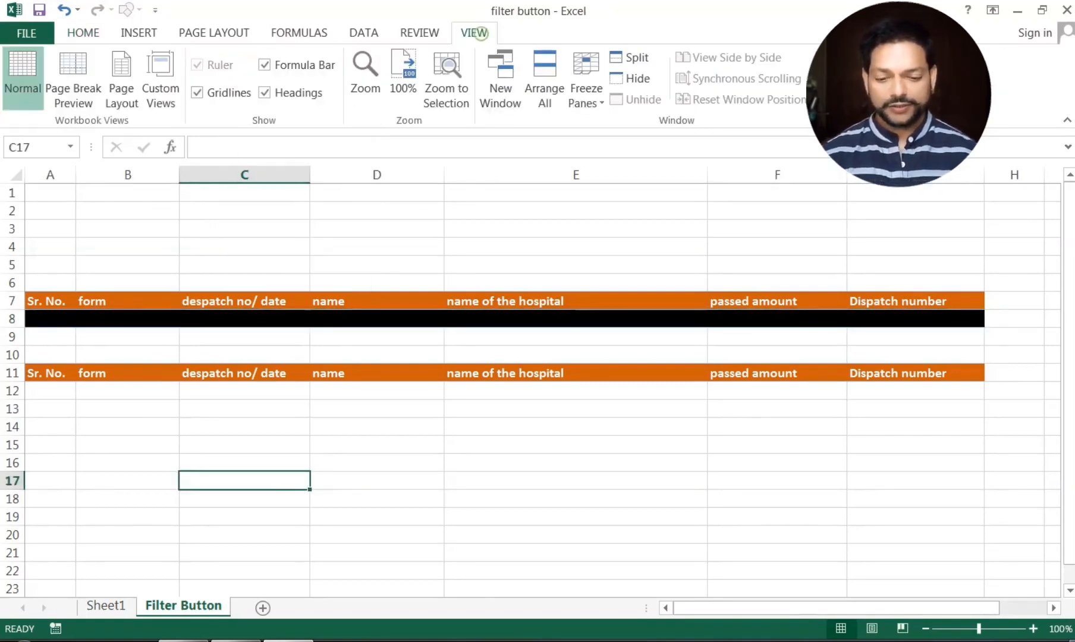
click(197, 92)
click(249, 247)
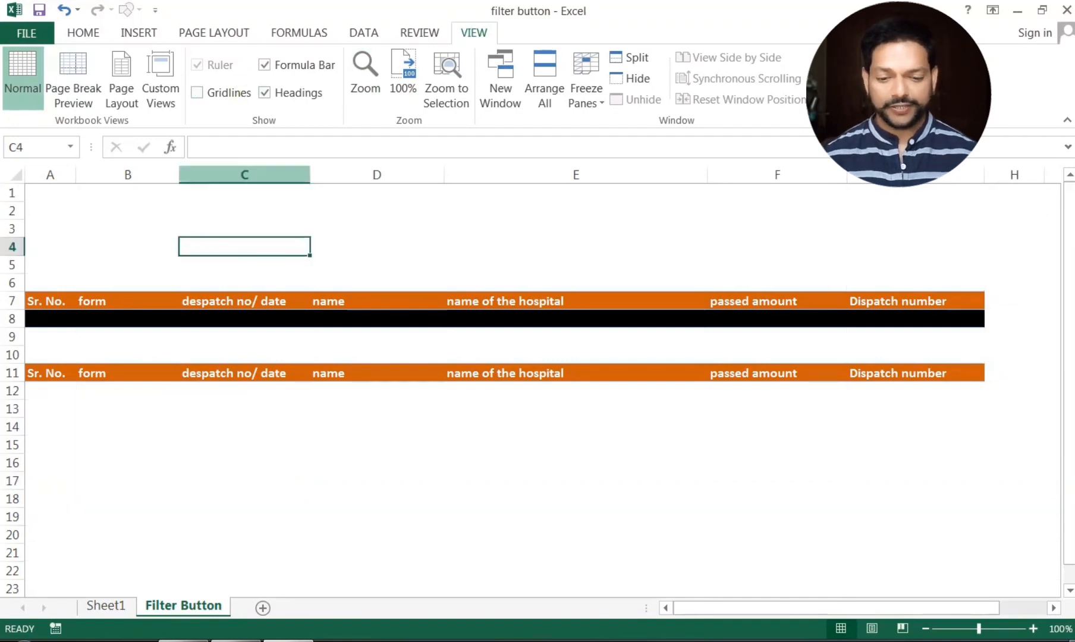
- Apply all borders to the output area A12:G22 below the second heading row
drag(51, 390, 952, 571)
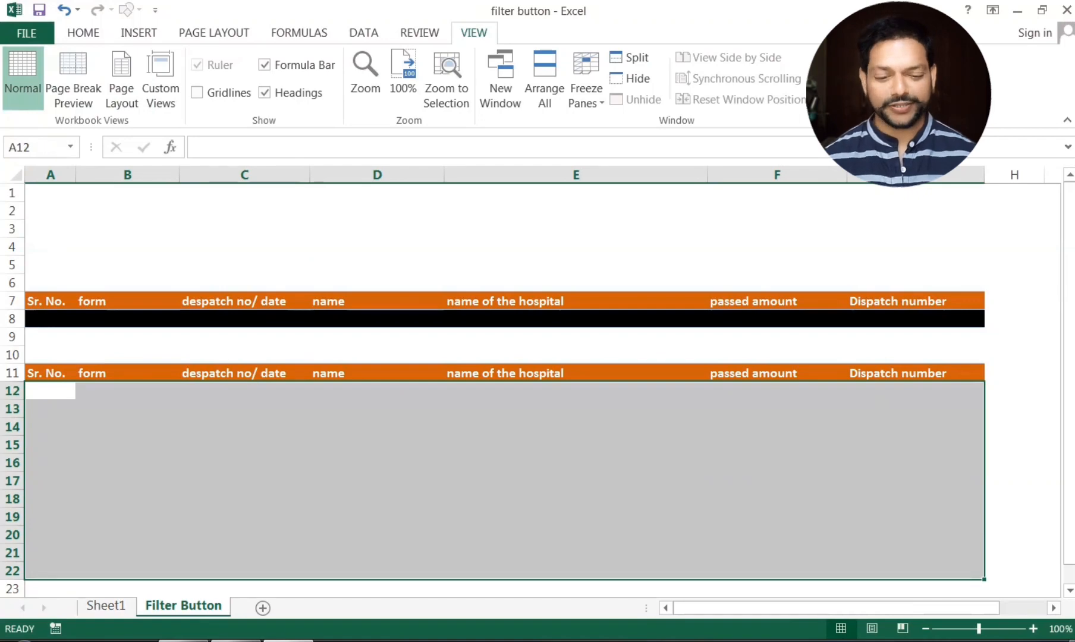
click(83, 33)
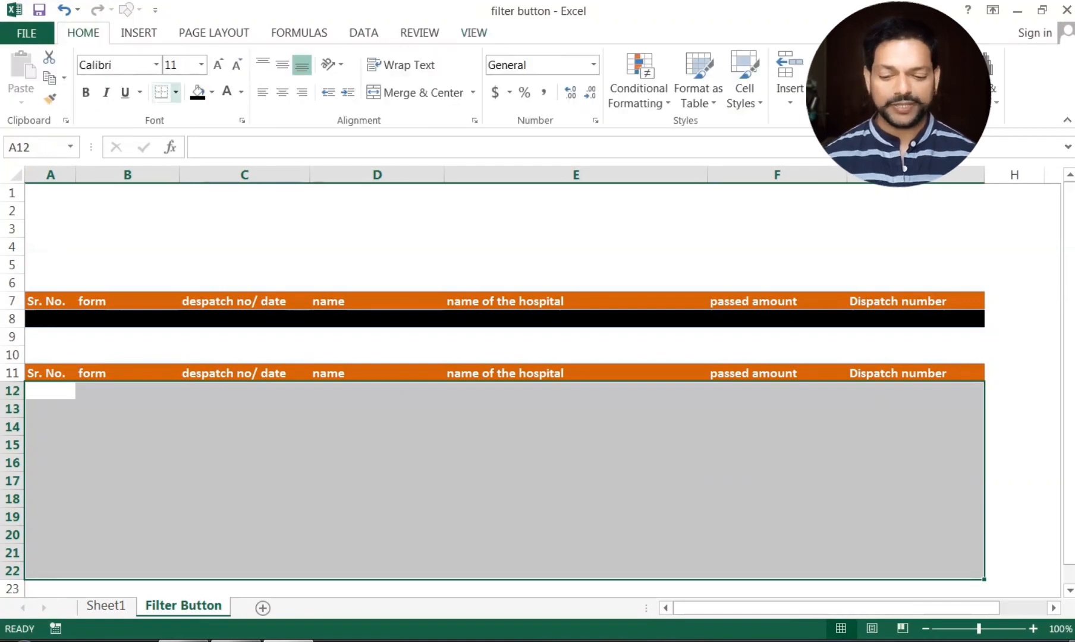
click(176, 92)
click(208, 251)
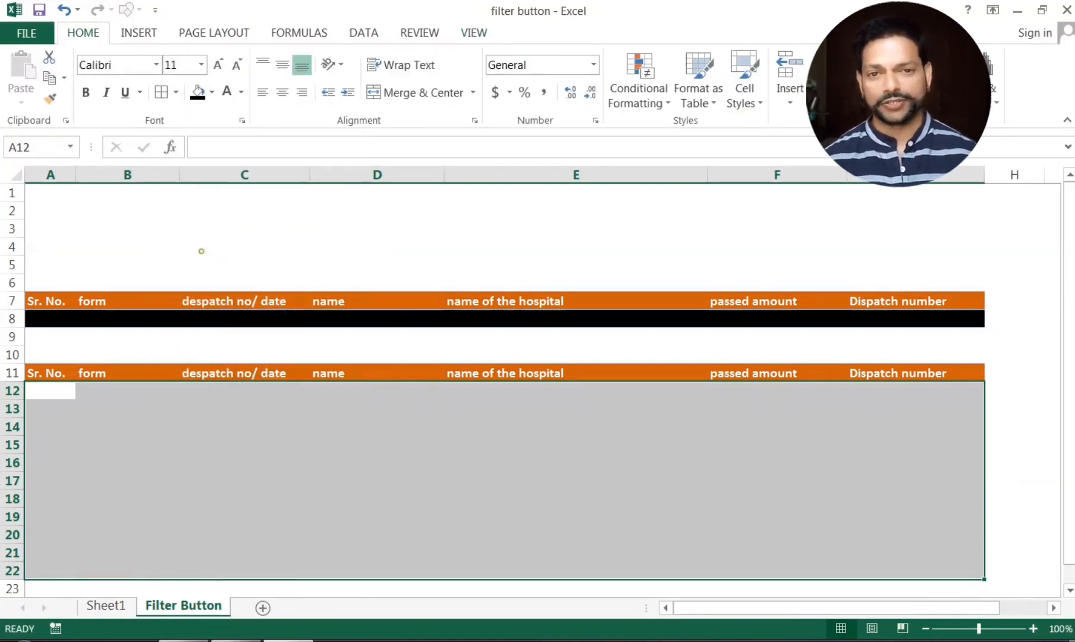
- Extend the all-borders formatting further down the output area over A20:G82
scroll(506, 387, down, 2)
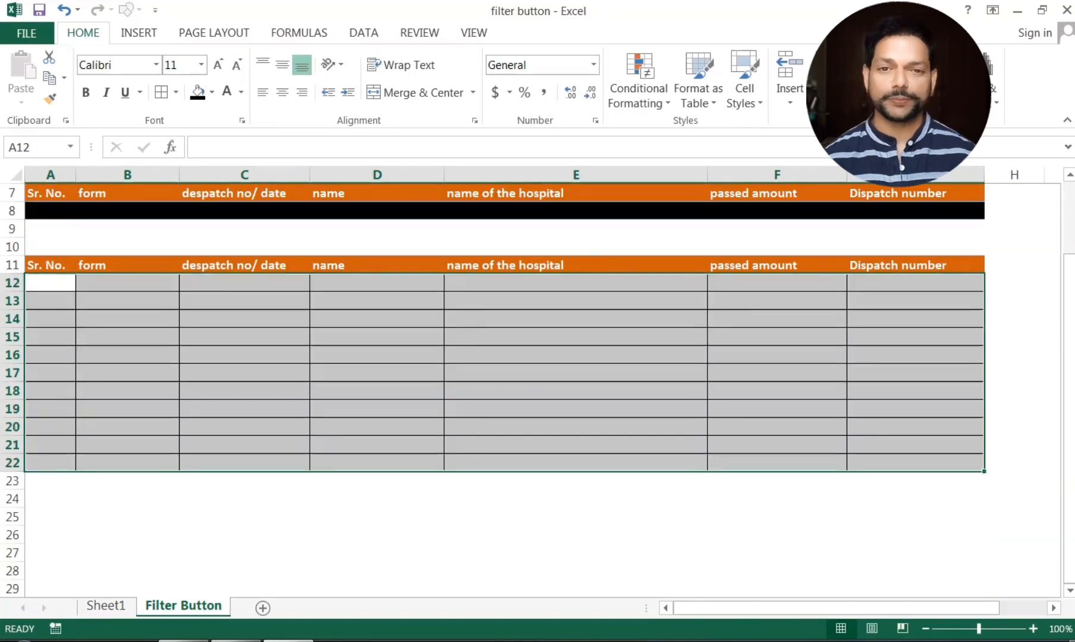
drag(46, 426, 969, 594)
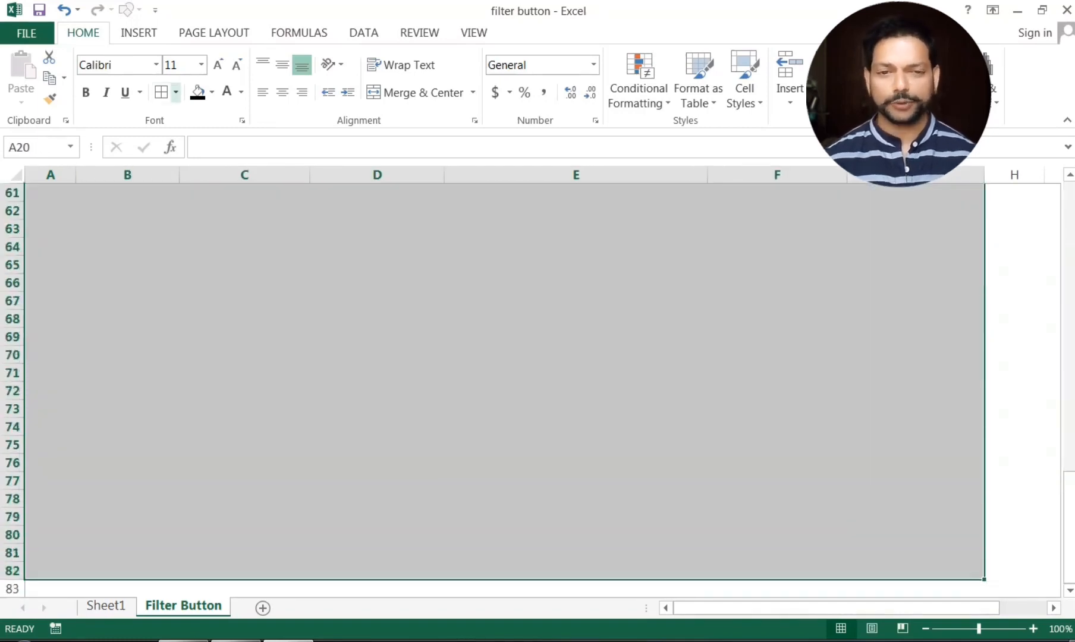
scroll(506, 387, up, 19)
click(394, 394)
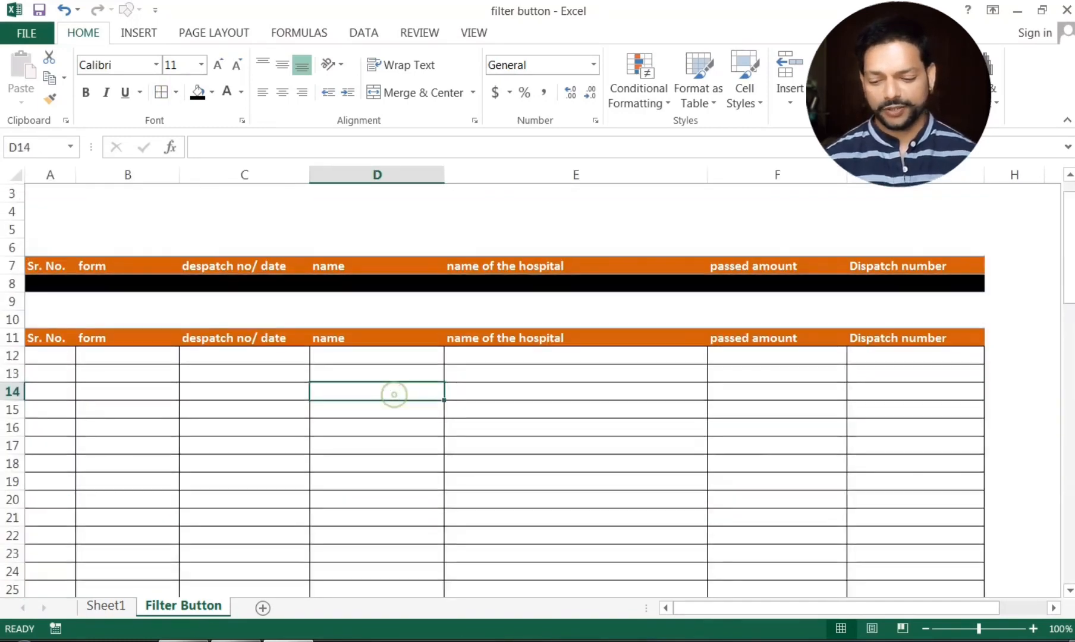
scroll(393, 395, up, 1)
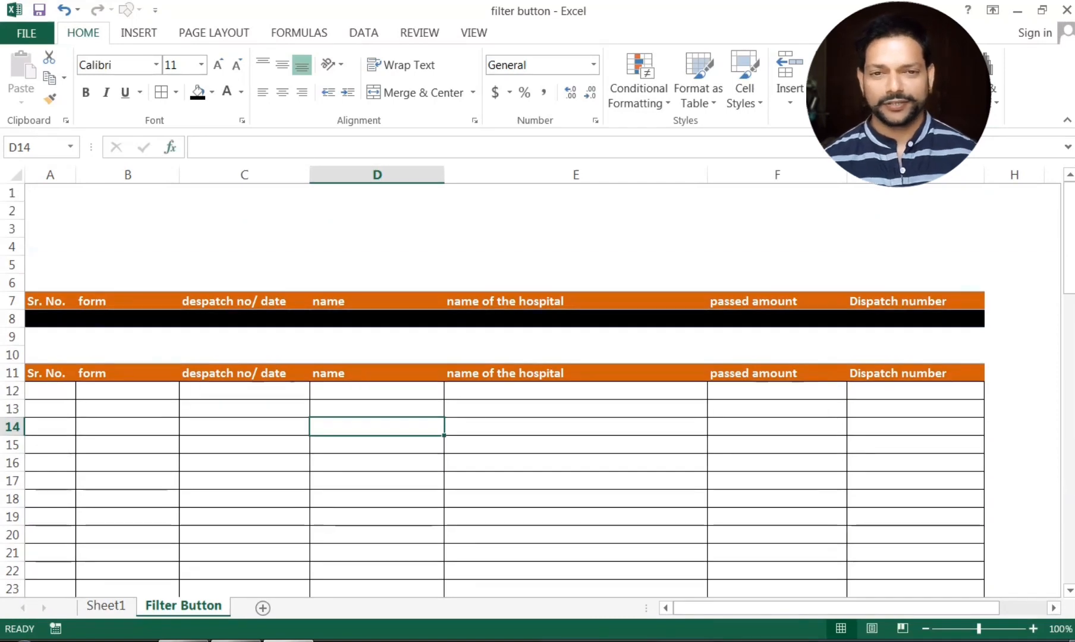
- Draw a rounded rectangle above the row 7 headings, spanning columns C and D over rows 2 to 4
click(138, 33)
click(278, 56)
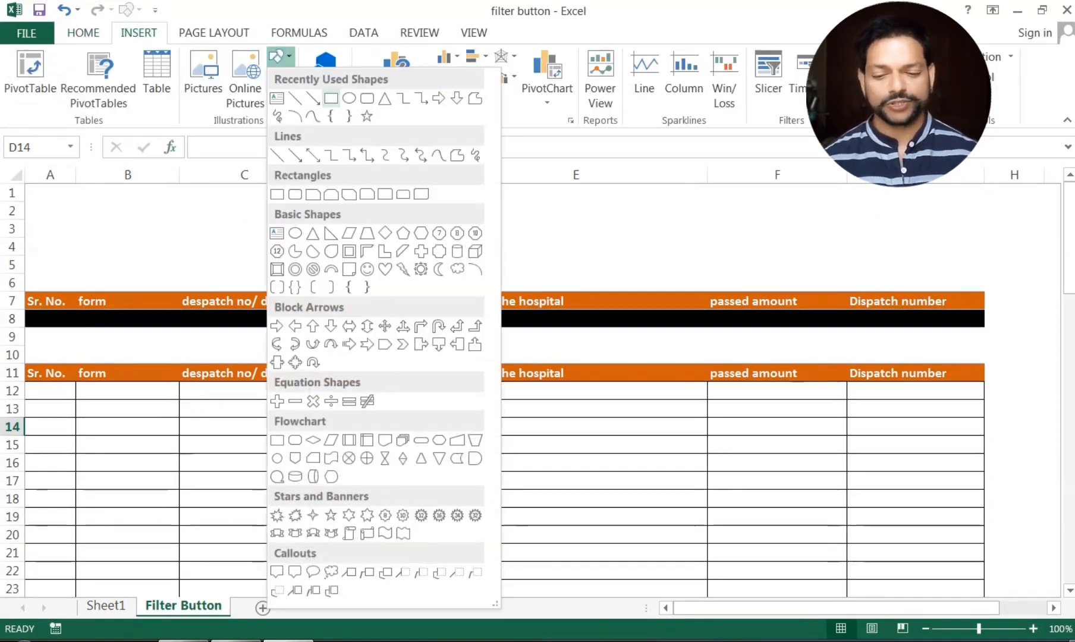
click(332, 98)
click(277, 56)
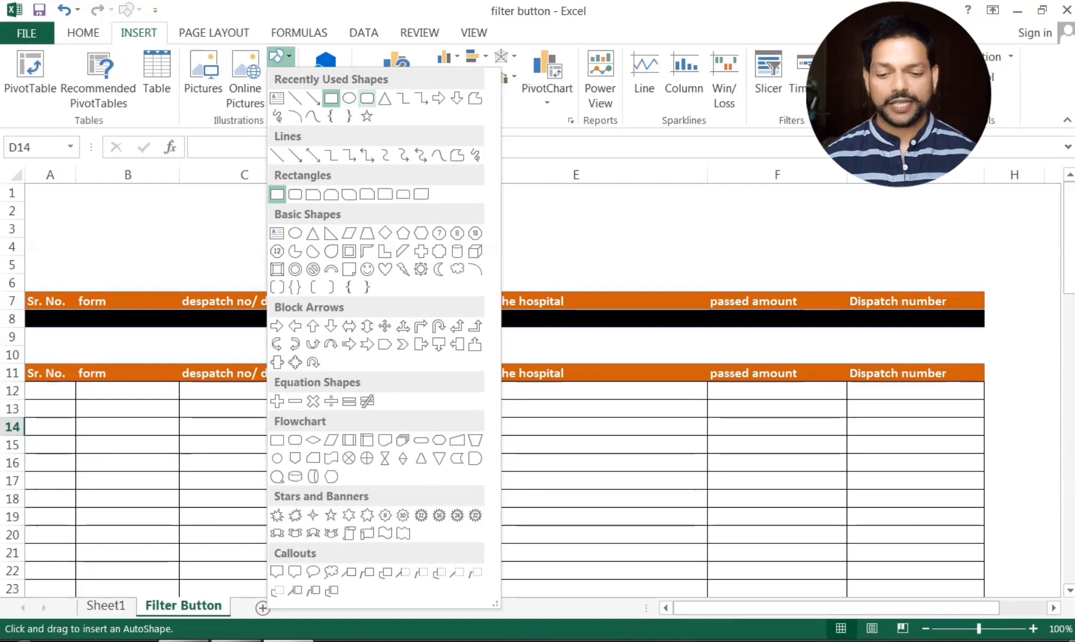
click(367, 98)
mouse_move(212, 198)
mouse_down()
mouse_move(271, 233)
mouse_move(384, 238)
mouse_up()
drag(310, 219, 295, 228)
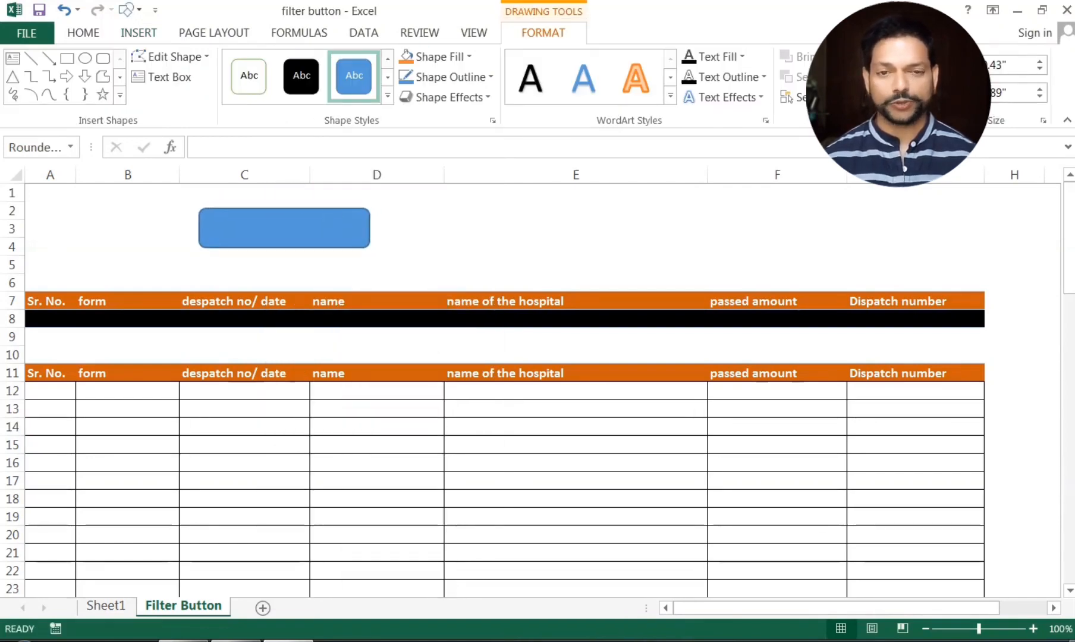
- Fill the rounded rectangle with standard light green and remove its outline
click(440, 57)
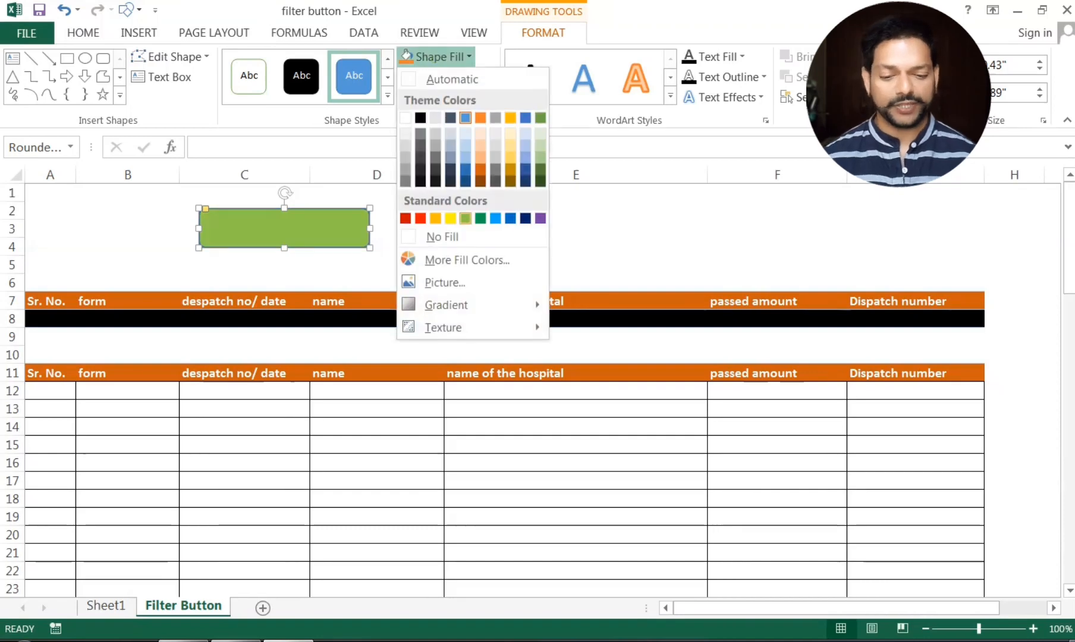
click(465, 218)
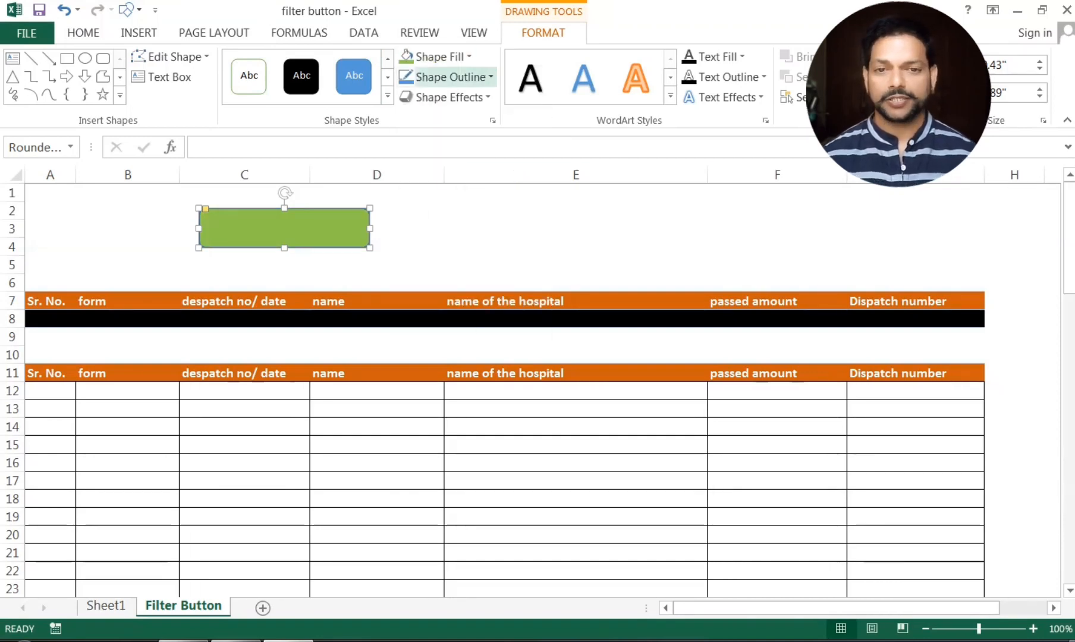
click(451, 77)
click(452, 258)
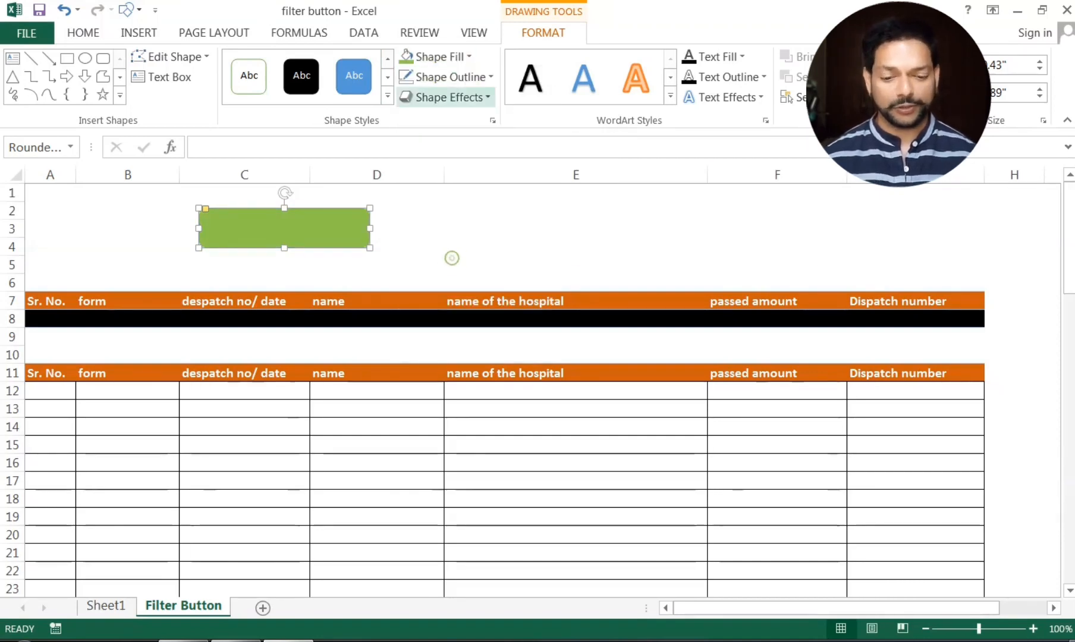
- Give the green rounded rectangle an outer shadow and the middle reflection from the first row of variations
click(444, 97)
mouse_move(458, 170)
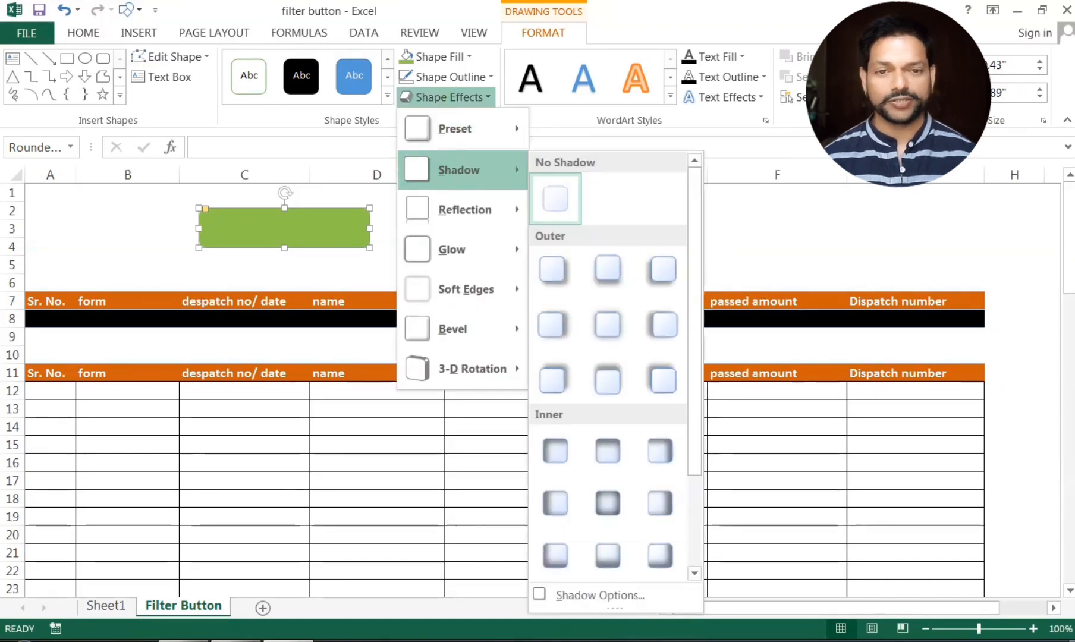
click(607, 269)
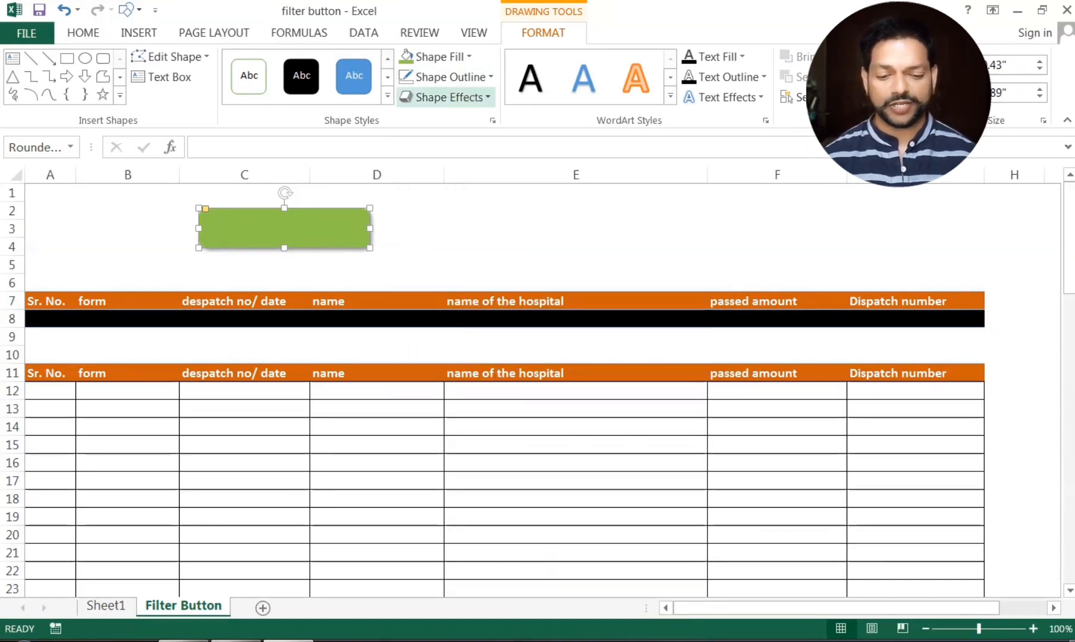
click(445, 97)
mouse_move(464, 210)
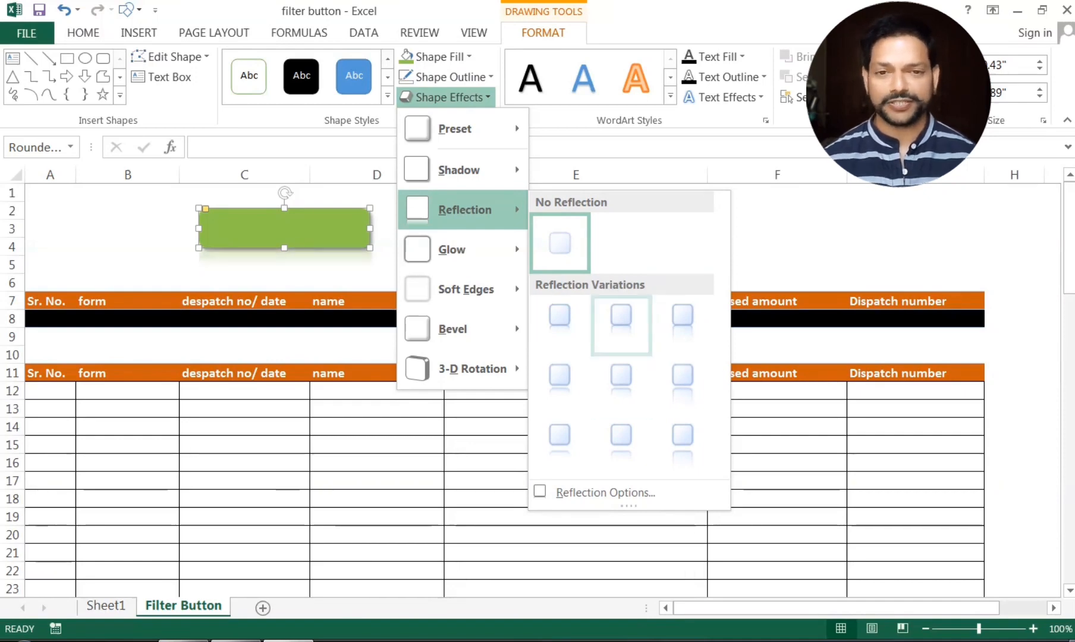
click(624, 341)
- Add the label FILTER DATA to the green rounded rectangle
right_click(309, 229)
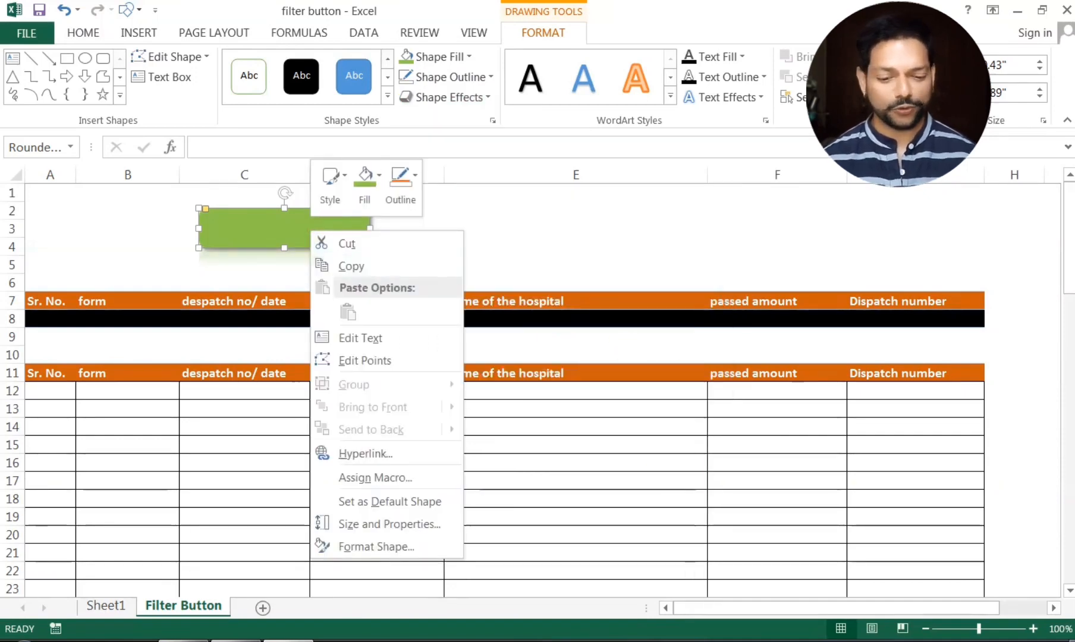
click(360, 338)
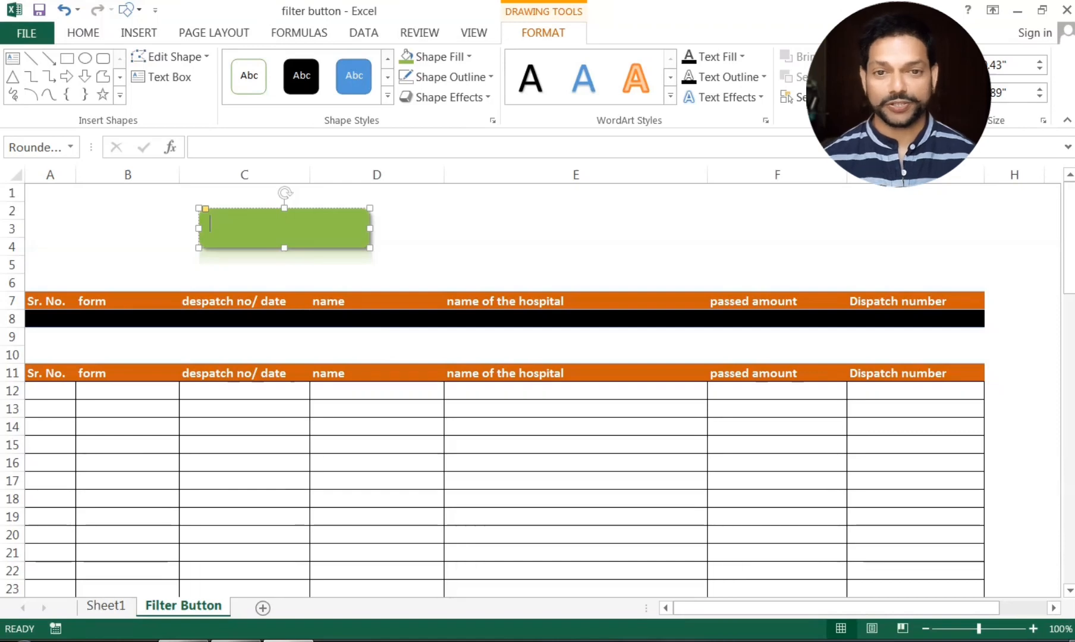
text(FILTER DATA)
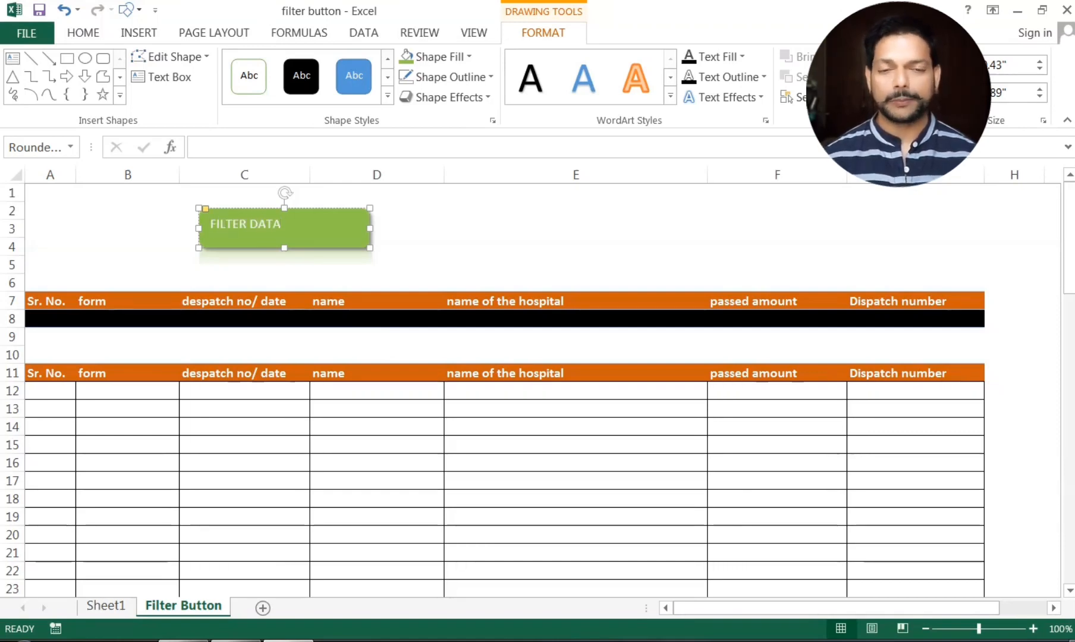
- Format the FILTER DATA label in Algerian, size 16, and center it horizontally
key(ctrl+a)
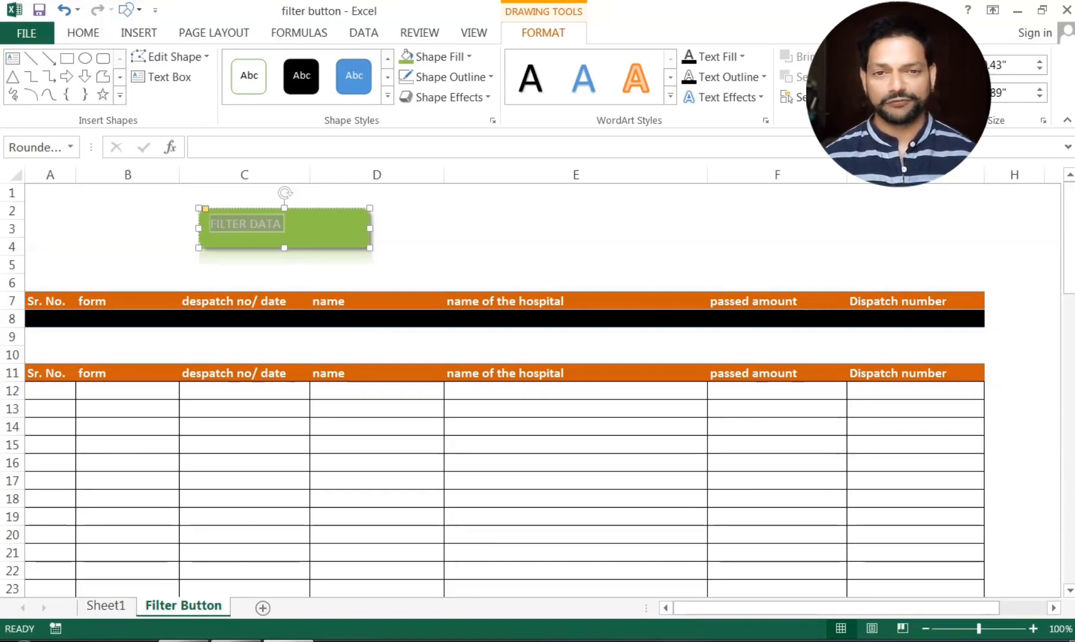
click(88, 34)
click(218, 65)
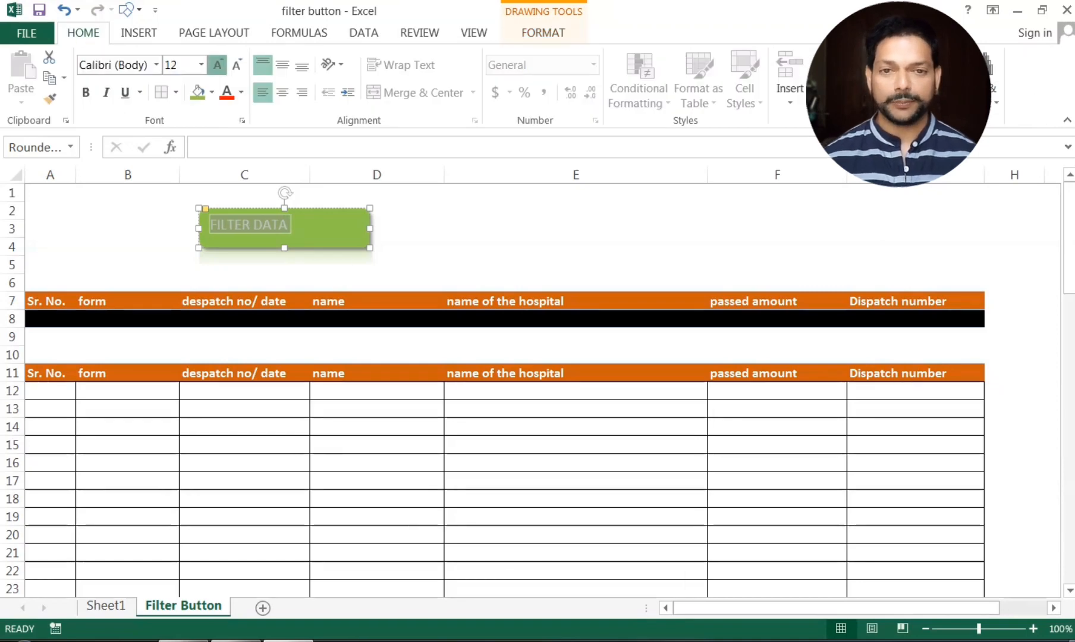
click(217, 65)
click(218, 64)
click(218, 65)
click(156, 64)
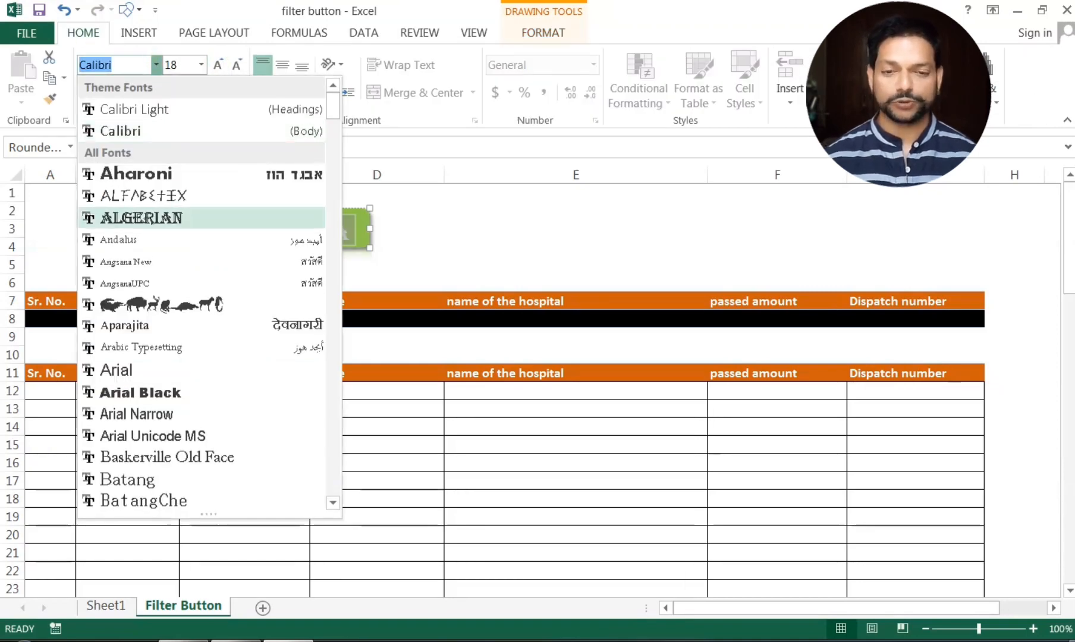
click(113, 216)
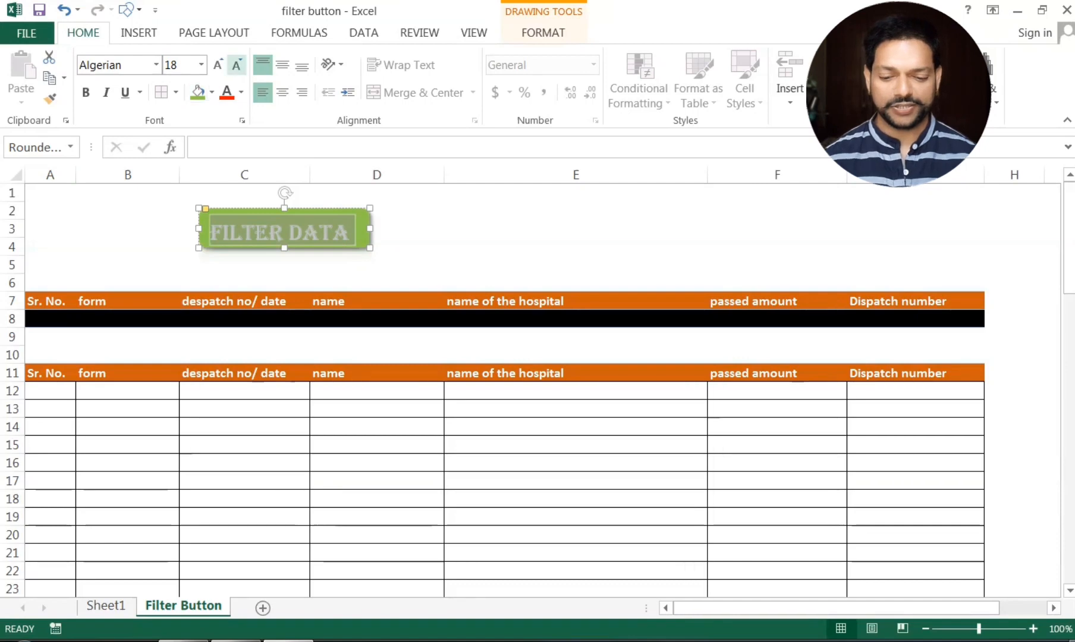
click(236, 64)
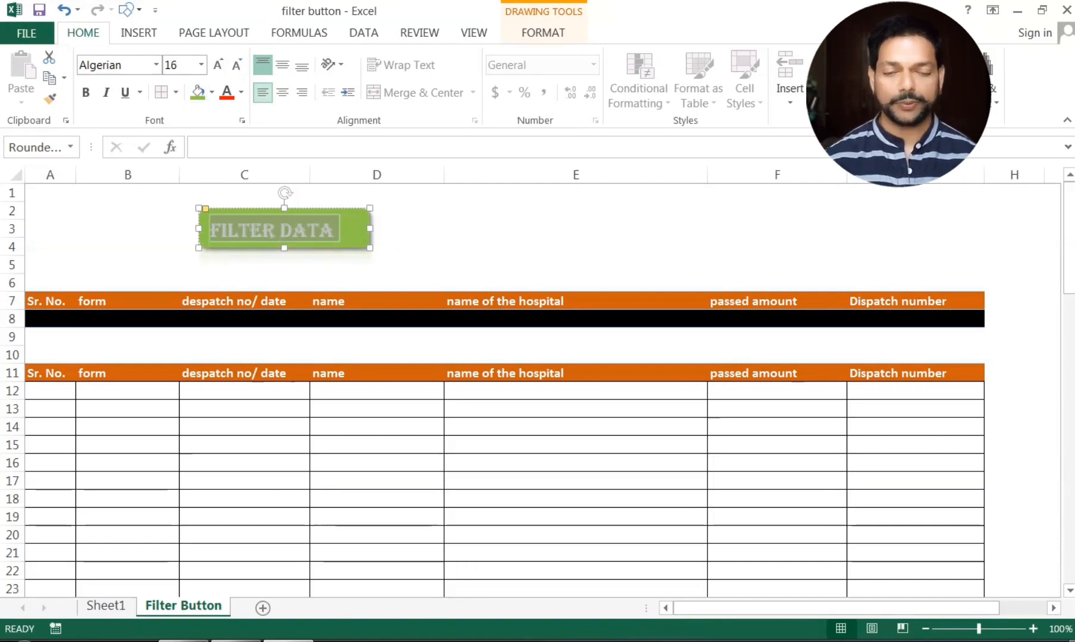
click(282, 93)
click(453, 279)
- Duplicate the FILTER DATA button and place the copy beside it, in line with the original, mostly over column E
click(360, 247)
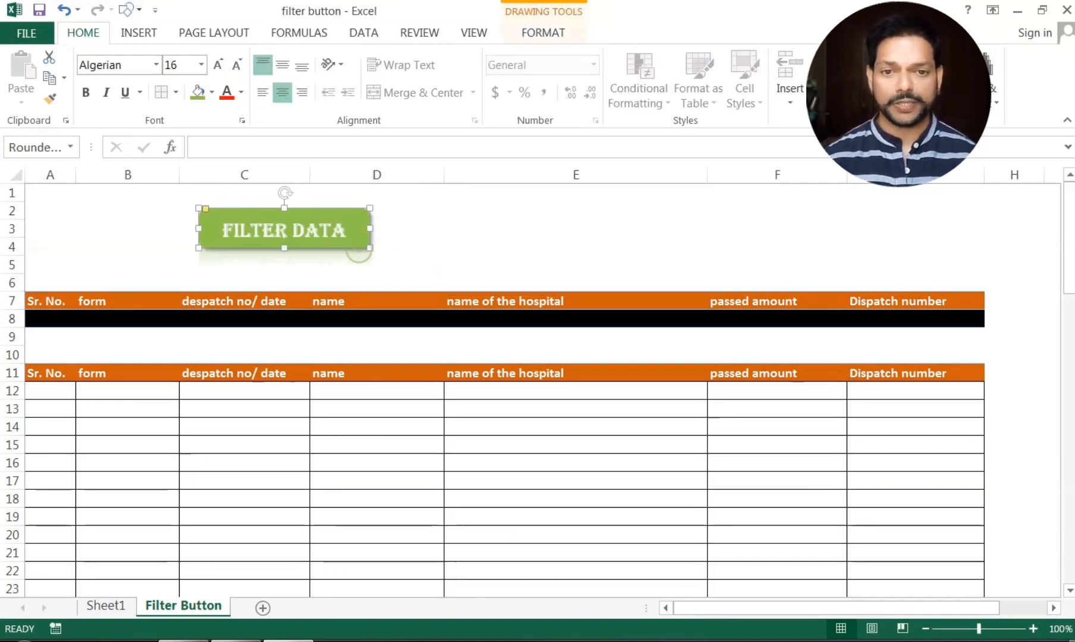
key(ctrl+d)
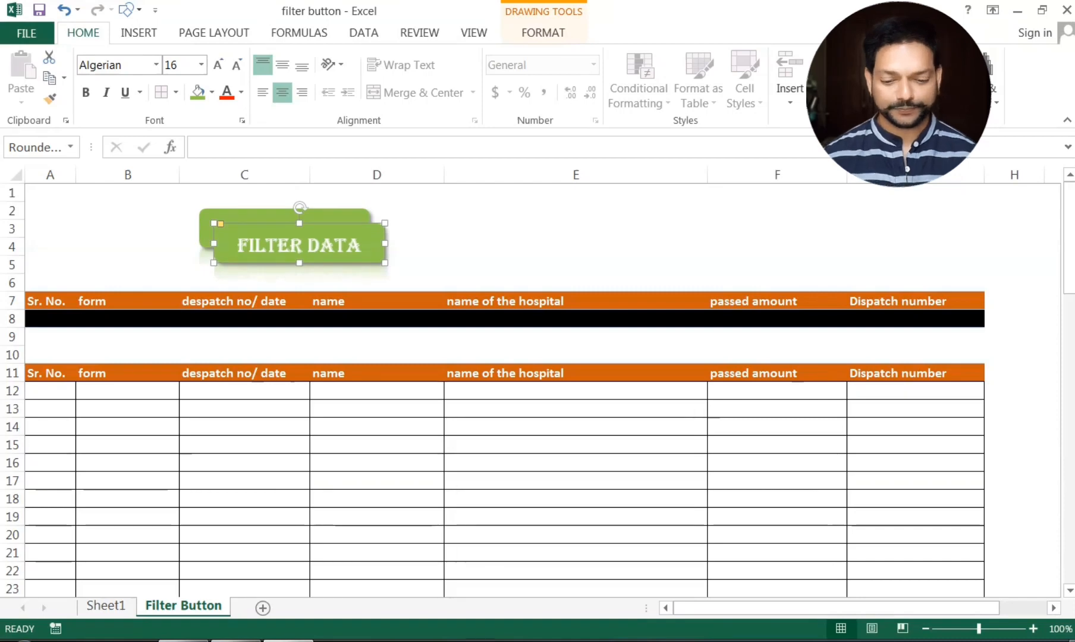
drag(299, 244, 506, 233)
drag(507, 234, 510, 231)
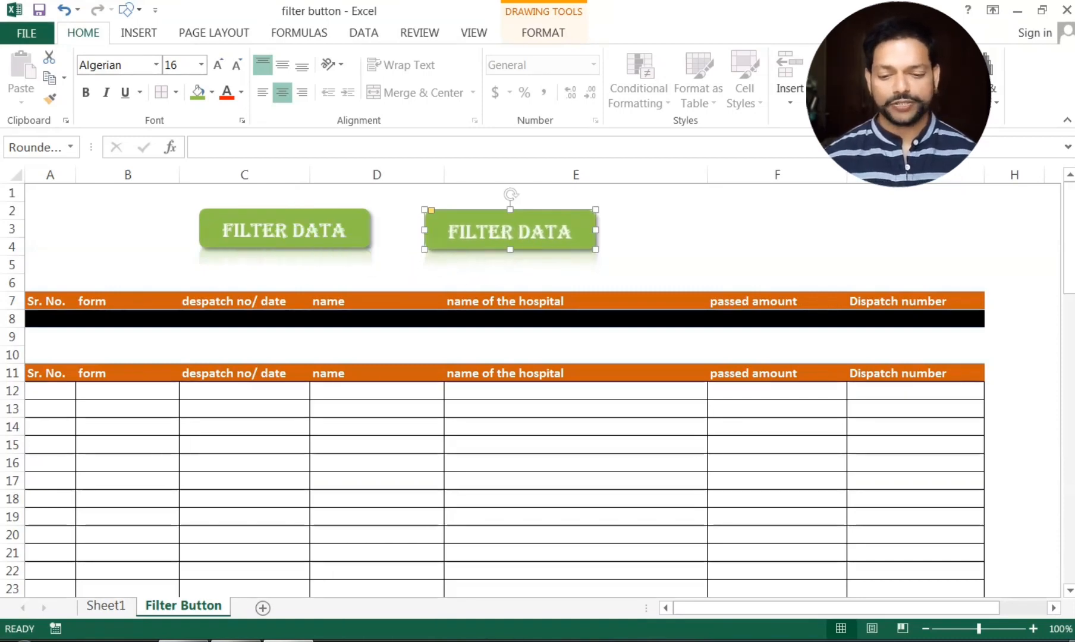
- Change the duplicate button's label to REMOVE and fill it with standard red
triple_click(510, 231)
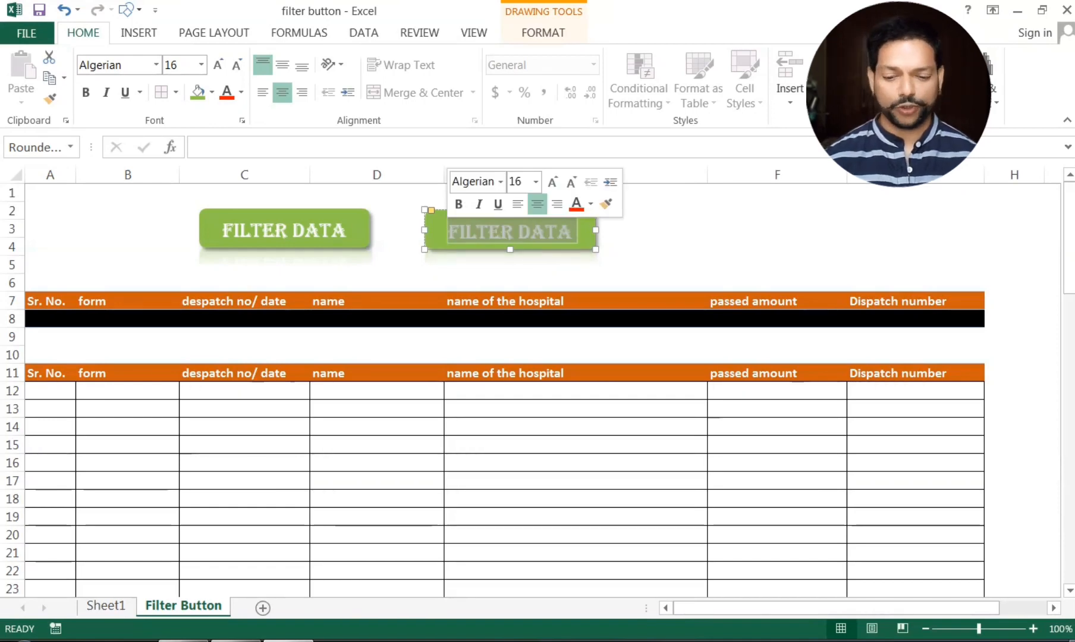
text(REMOC)
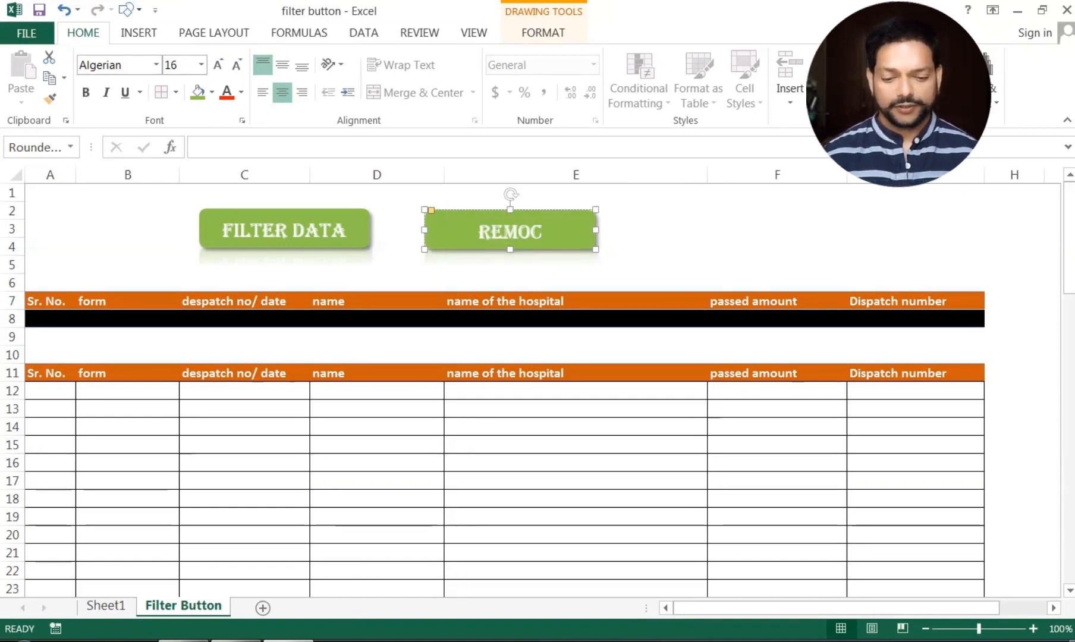
key(BackSpace)
text(VE)
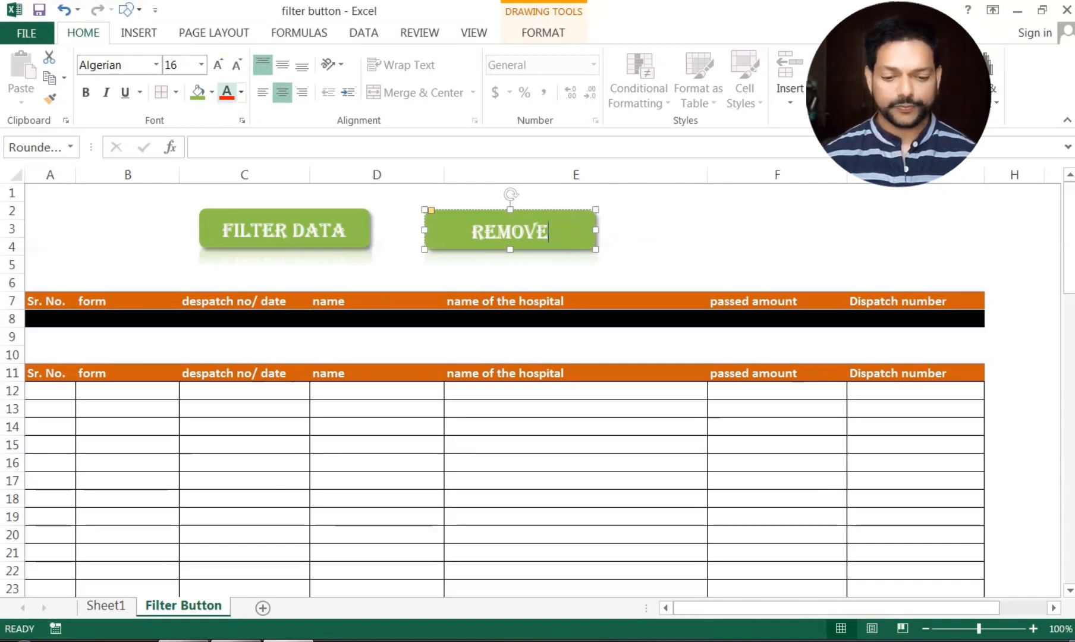
click(212, 92)
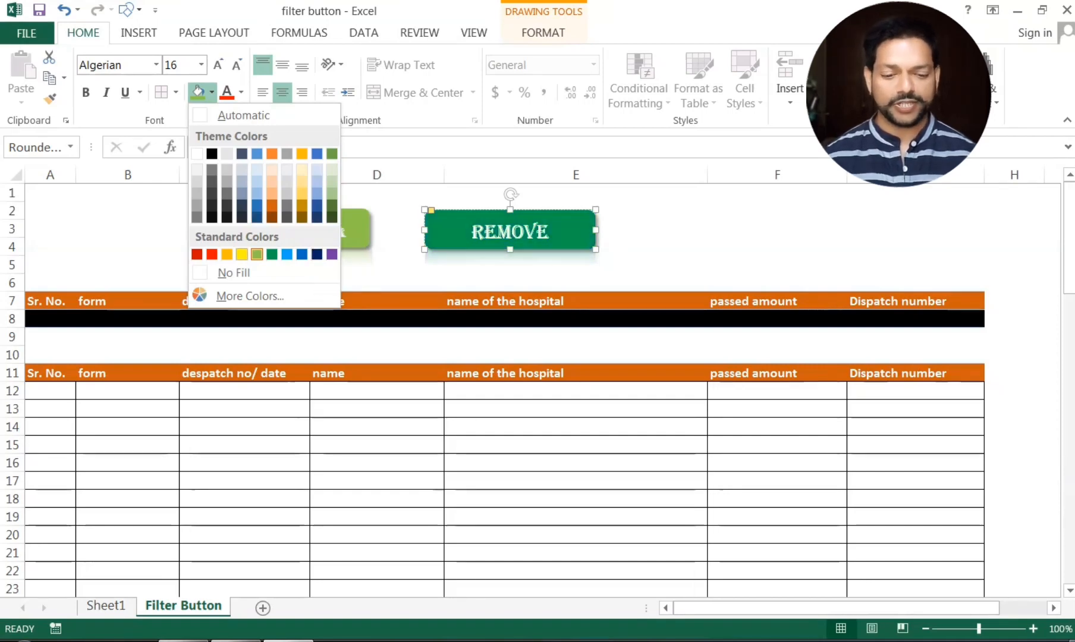
click(211, 255)
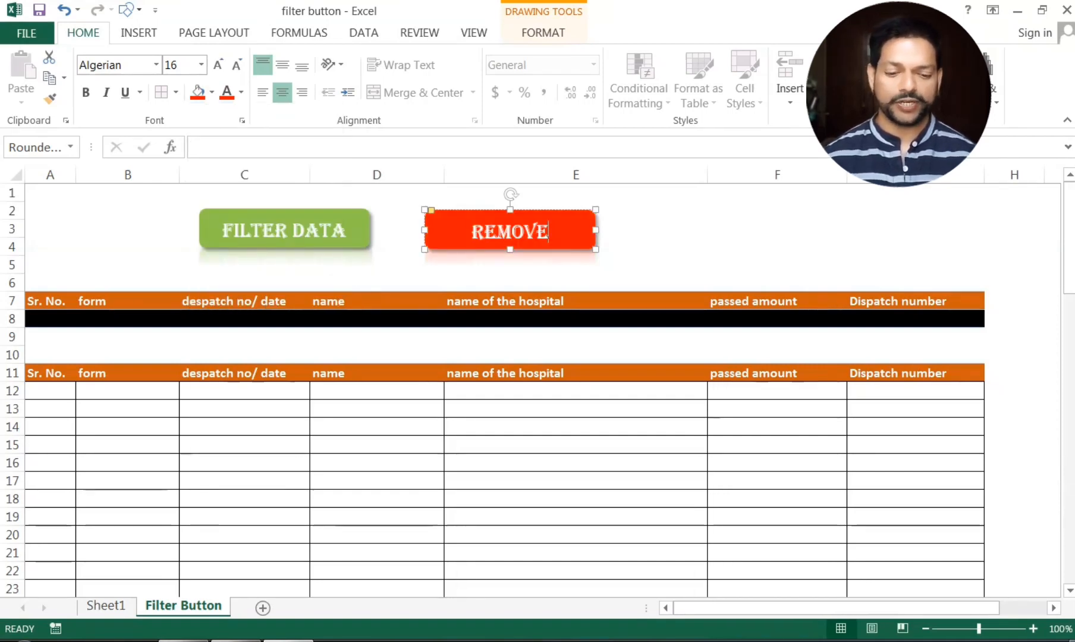
- Move the REMOVE button farther from FILTER DATA within column E, and apply 2.5 Point soft edges to both buttons
click(702, 231)
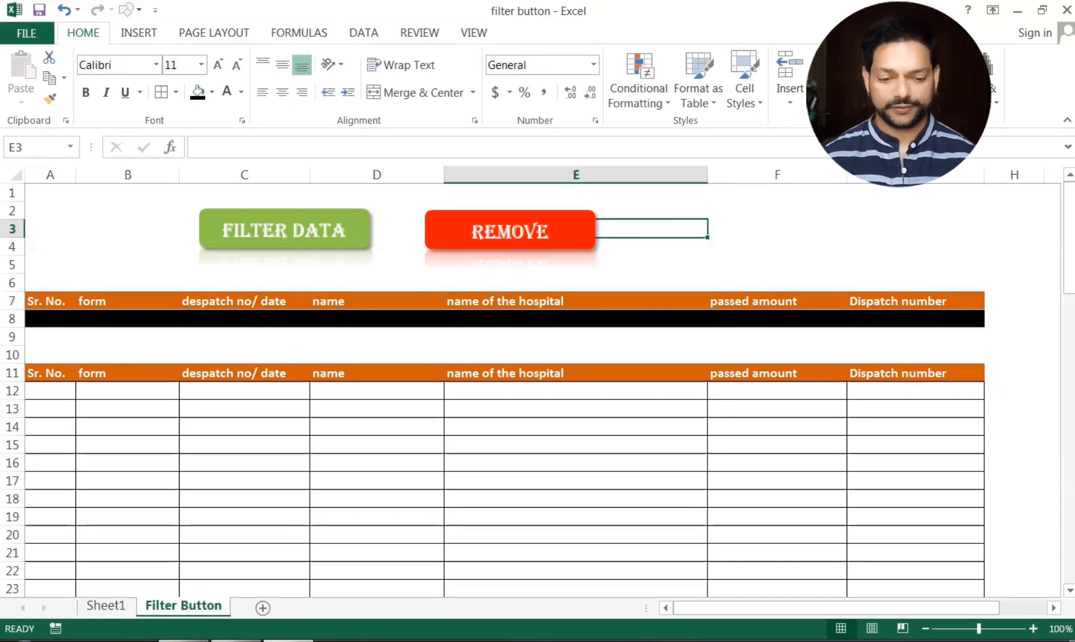
drag(511, 231, 589, 230)
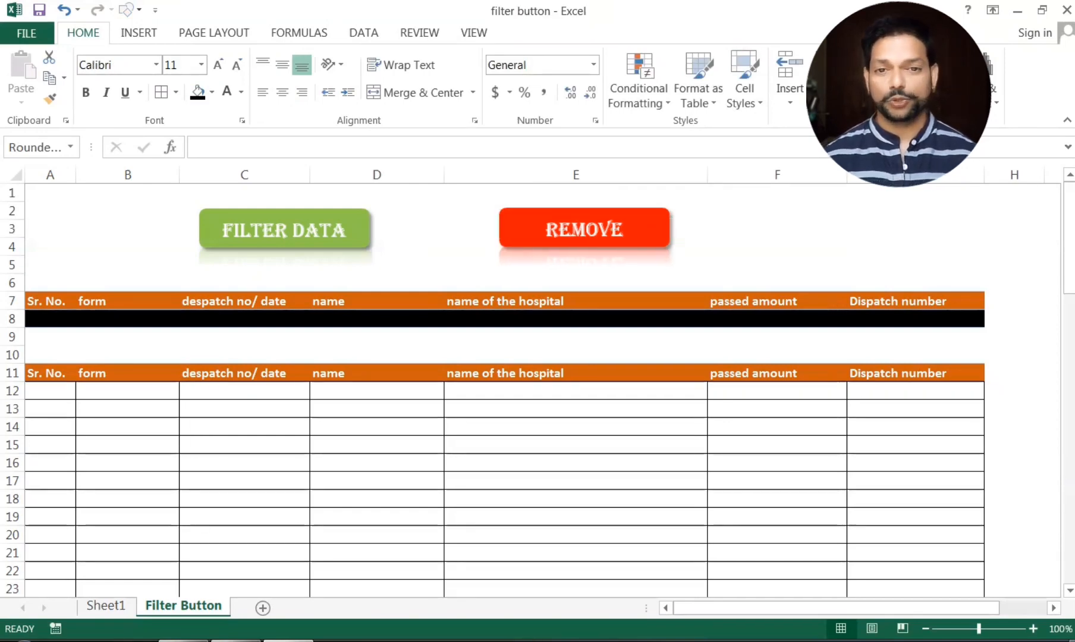
ctrl+click(284, 230)
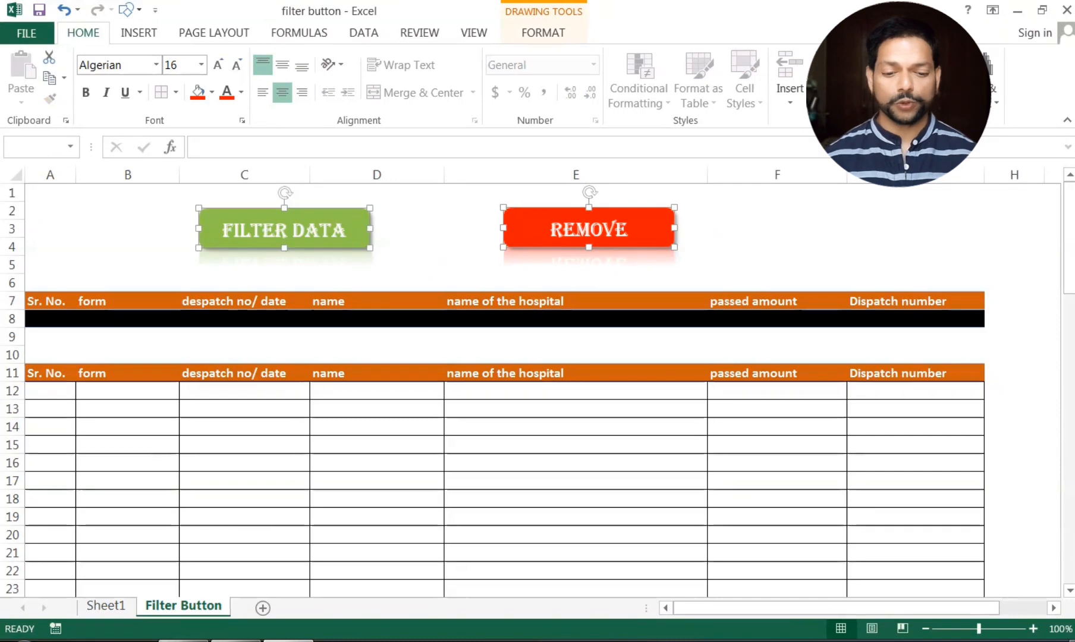
click(527, 33)
click(446, 97)
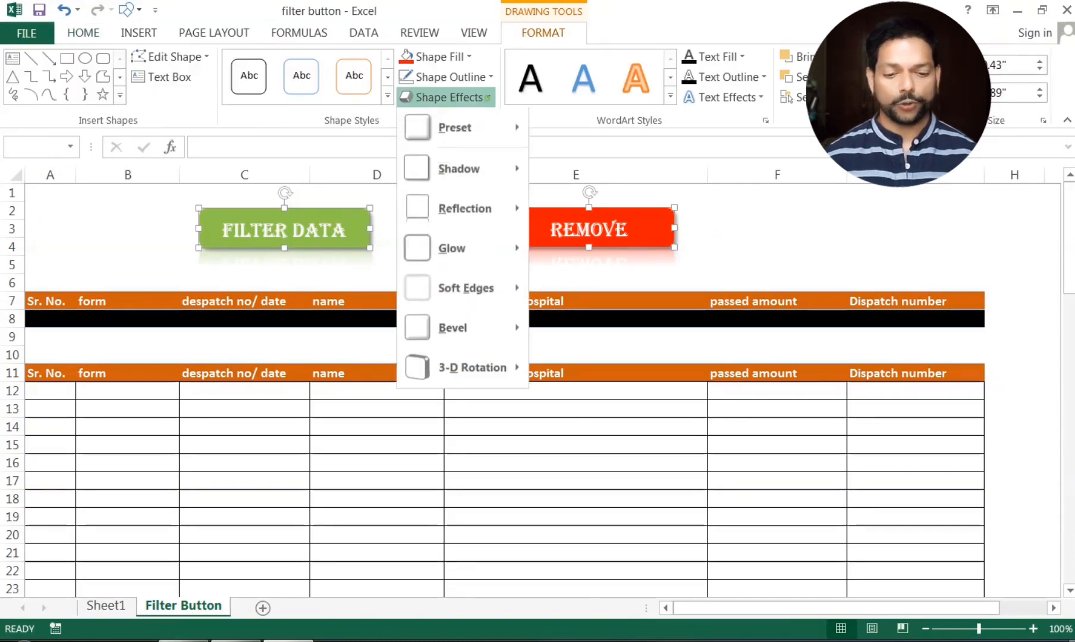
mouse_move(463, 249)
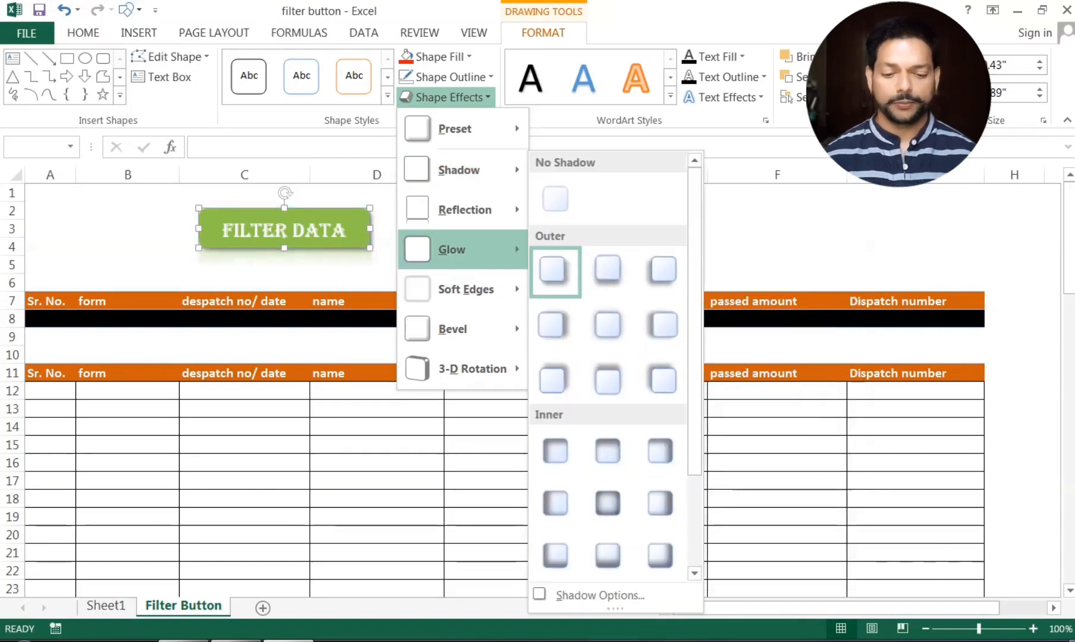
mouse_move(464, 289)
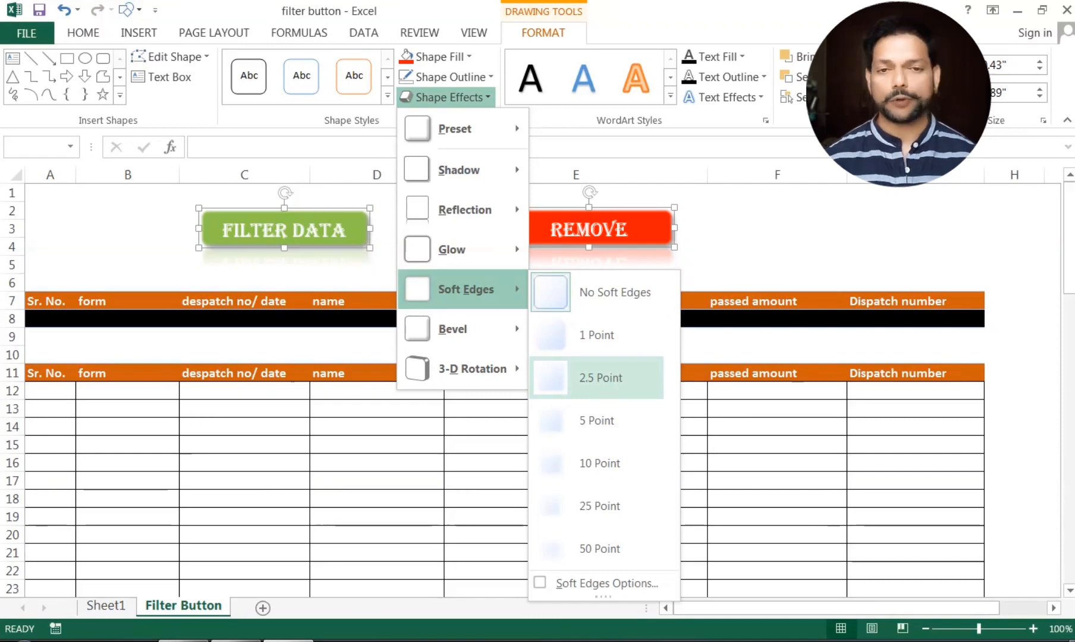
click(602, 378)
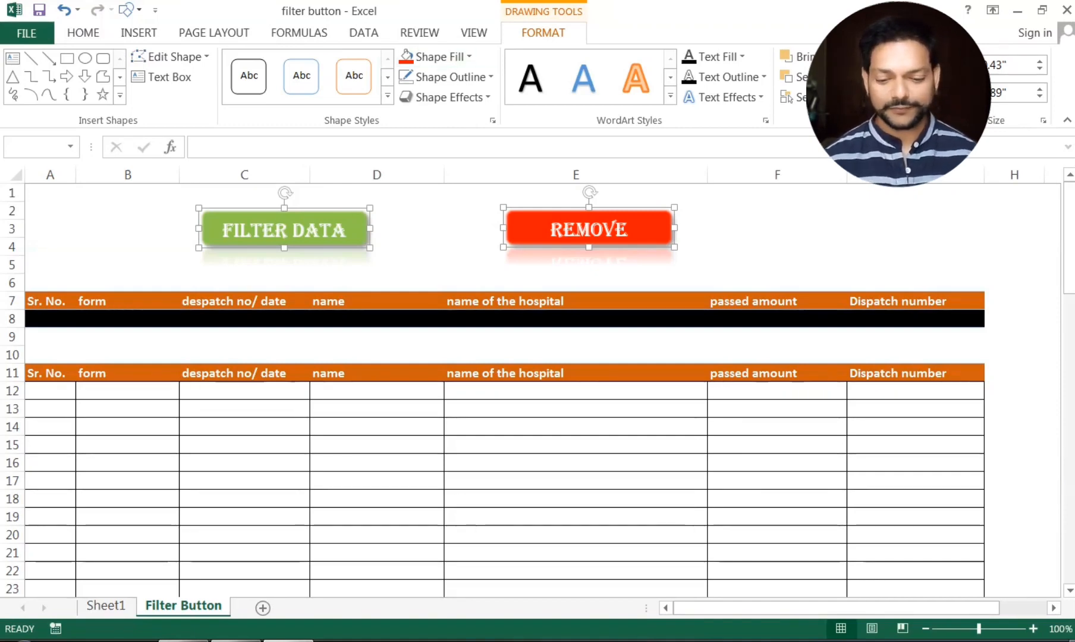
- Remove the outline from both buttons and apply the fourth bevel preset to them
click(450, 76)
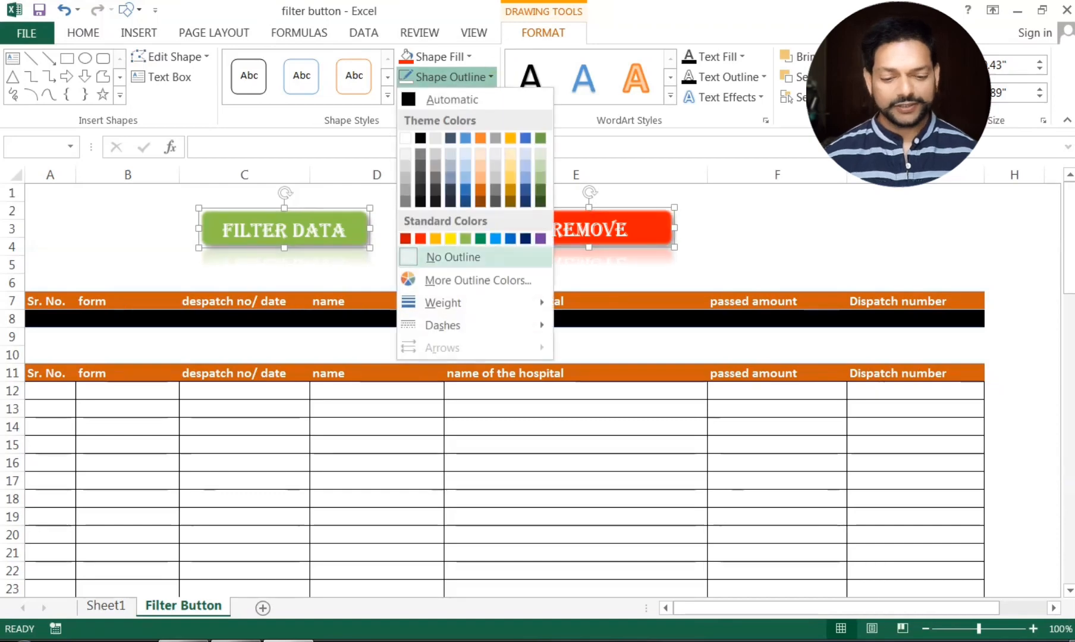
click(443, 257)
click(445, 97)
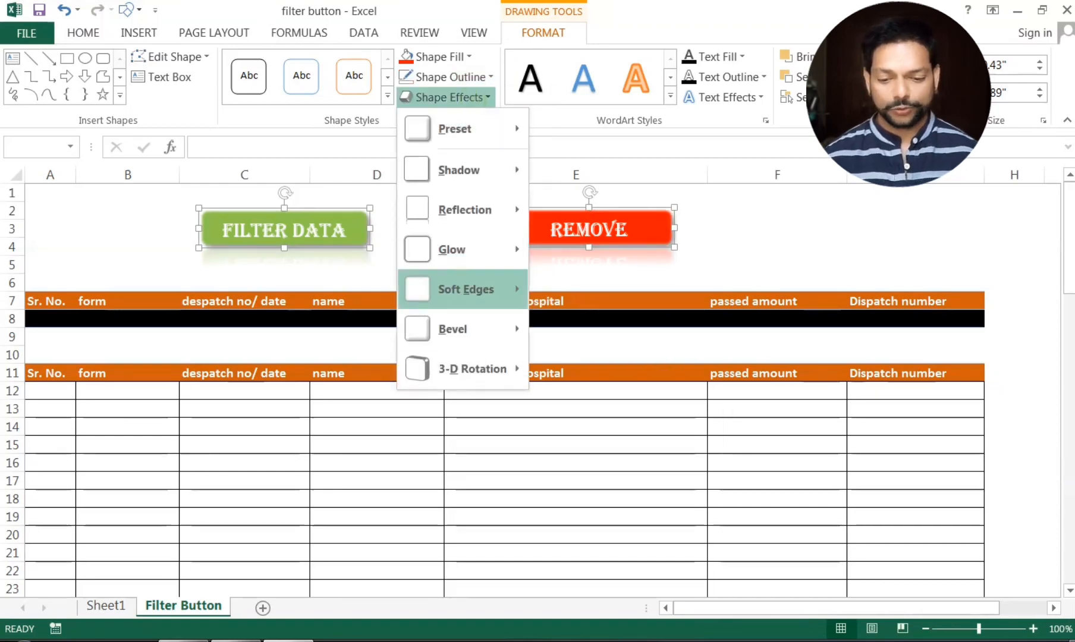
mouse_move(458, 329)
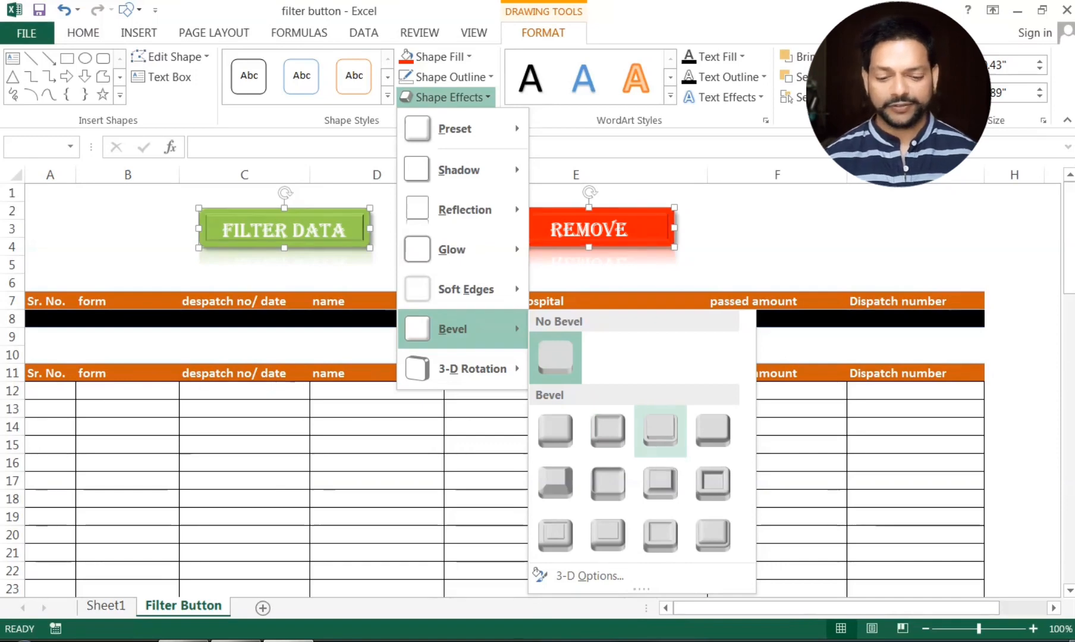
click(713, 431)
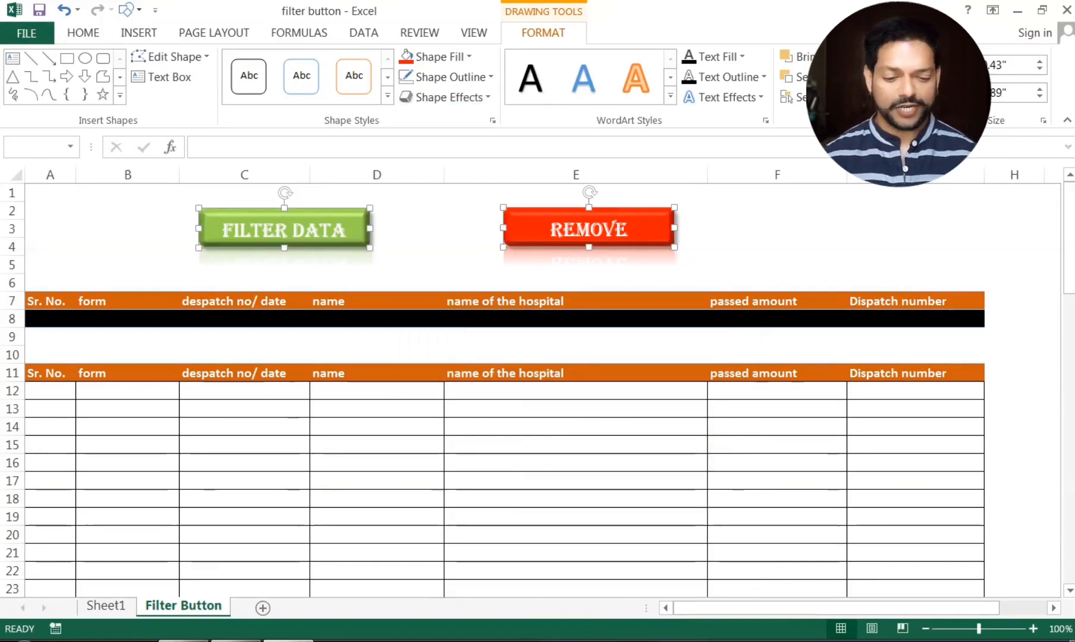
click(409, 252)
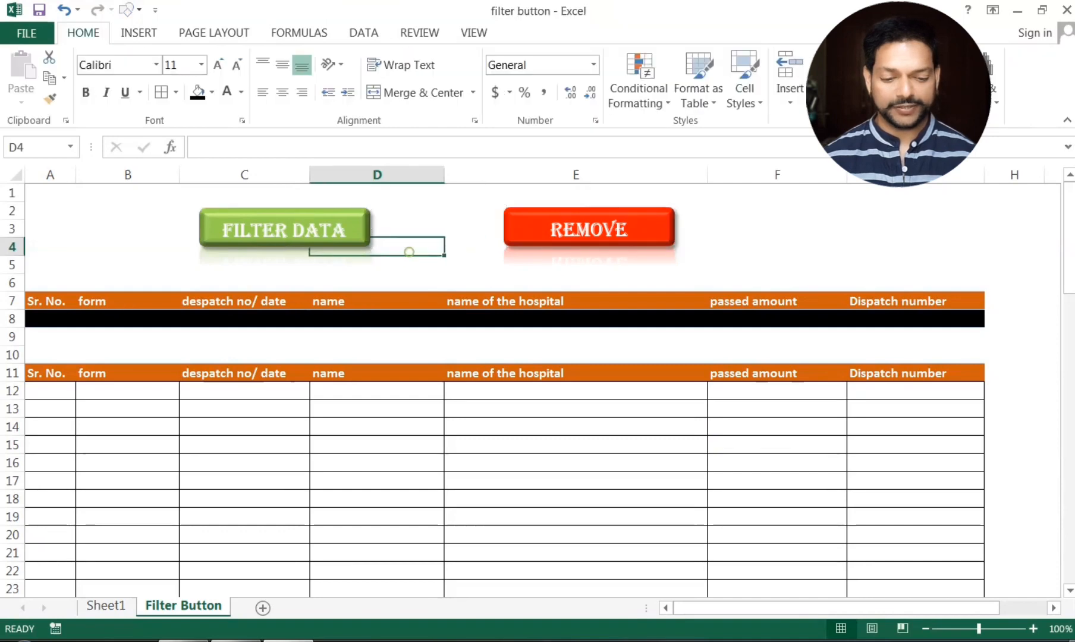
click(576, 265)
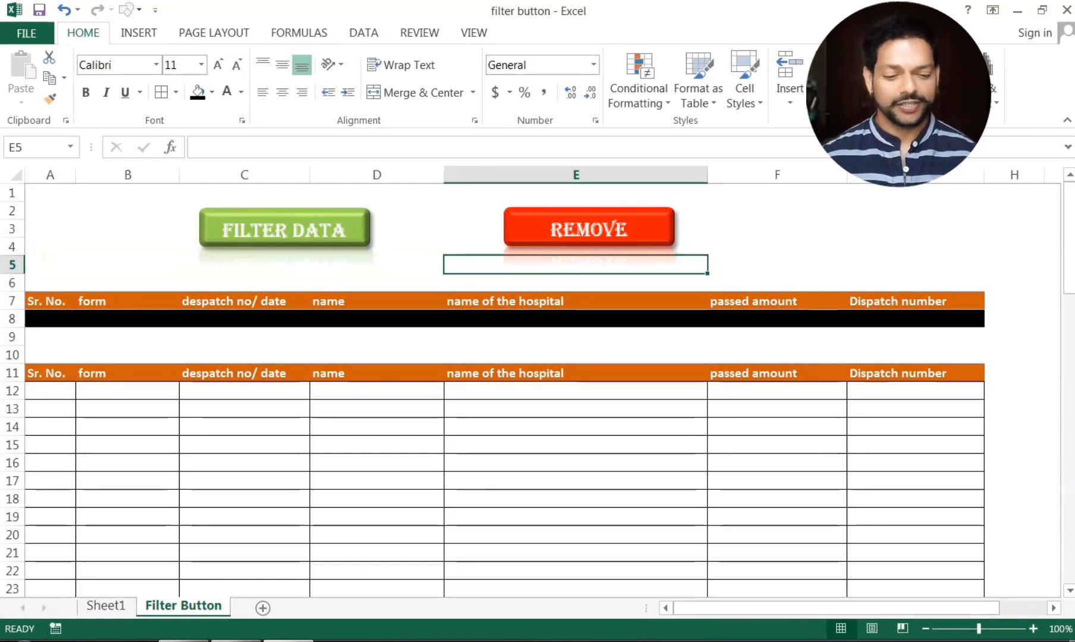
scroll(535, 381, up, 3)
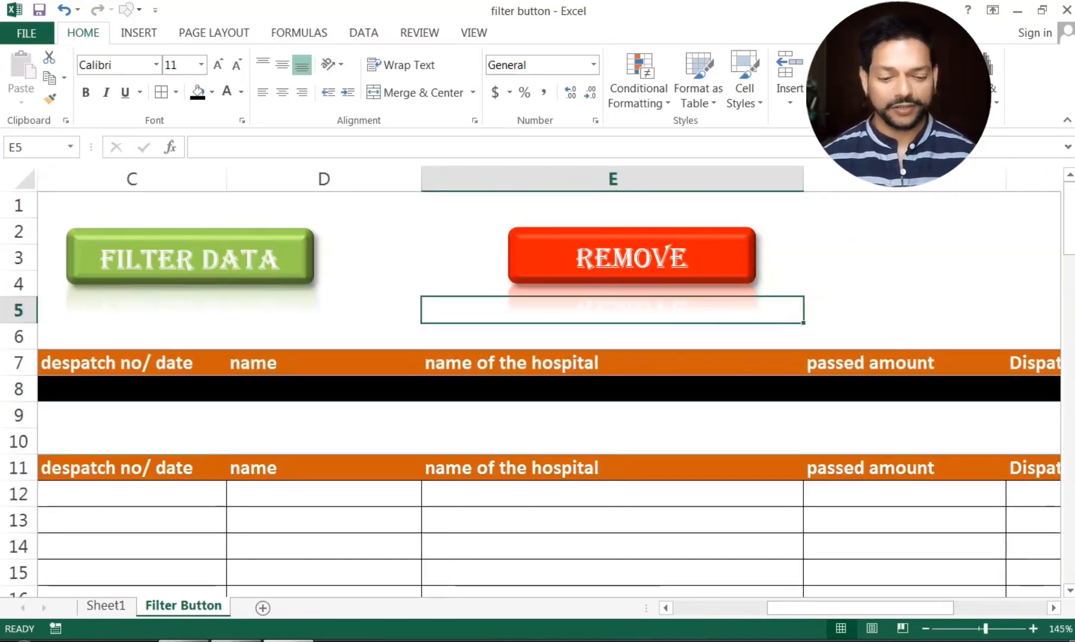
scroll(535, 380, down, 3)
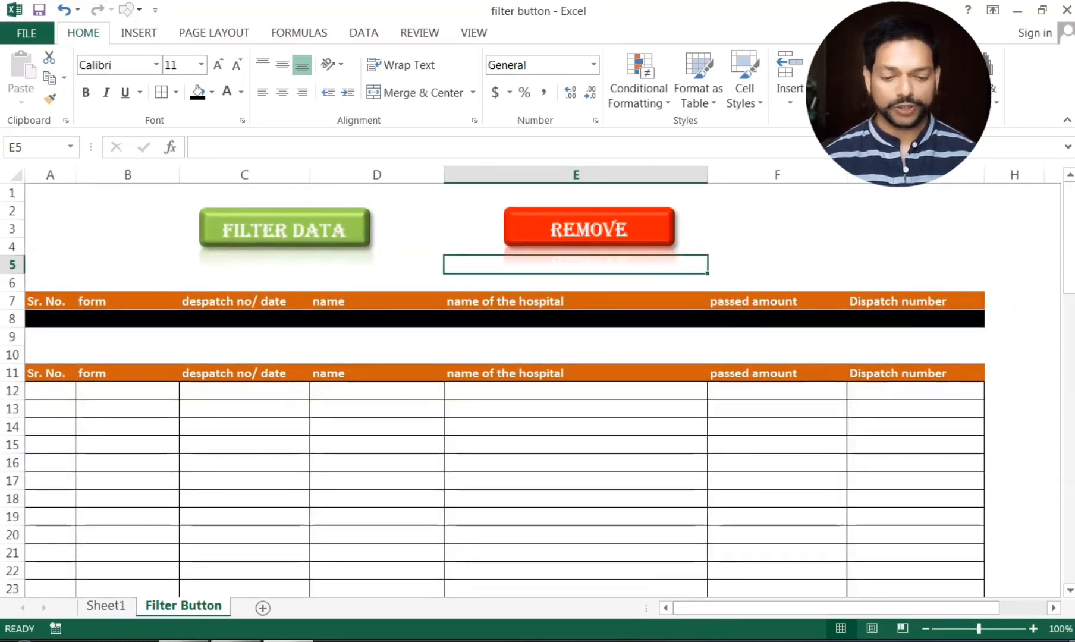
click(284, 229)
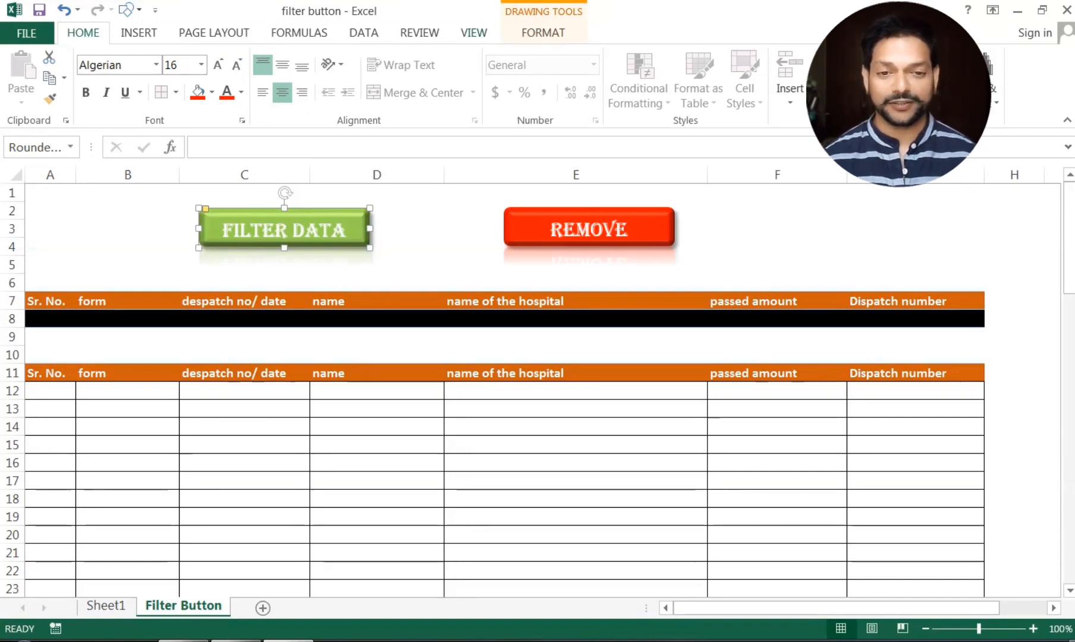
click(478, 33)
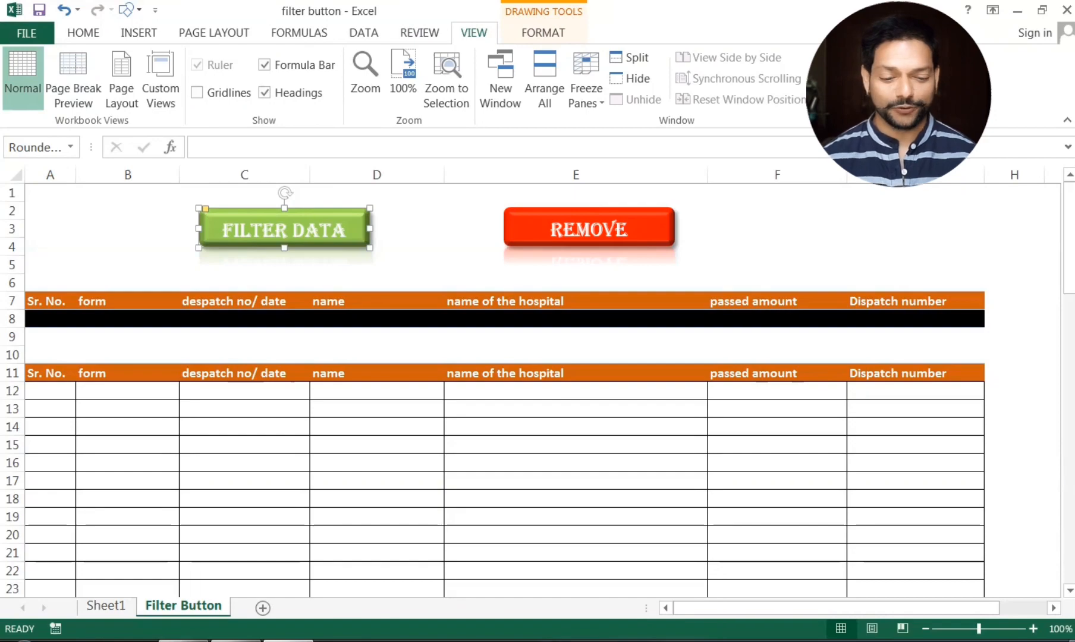
- Select the whole records table on Sheet1 and examine its extent from the header to the last record
click(112, 606)
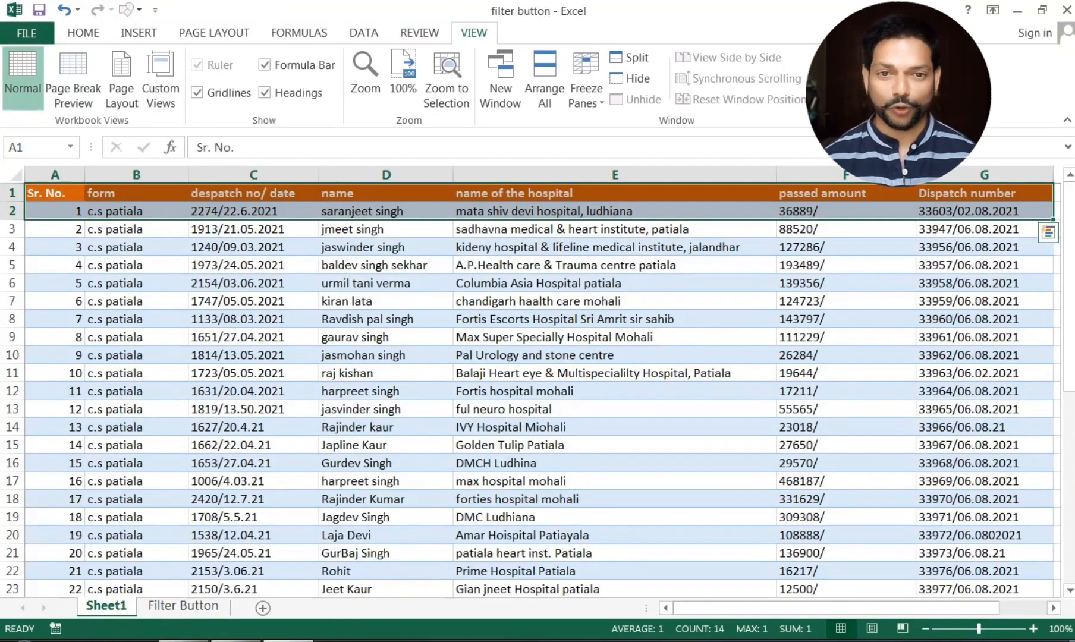
click(154, 265)
click(224, 265)
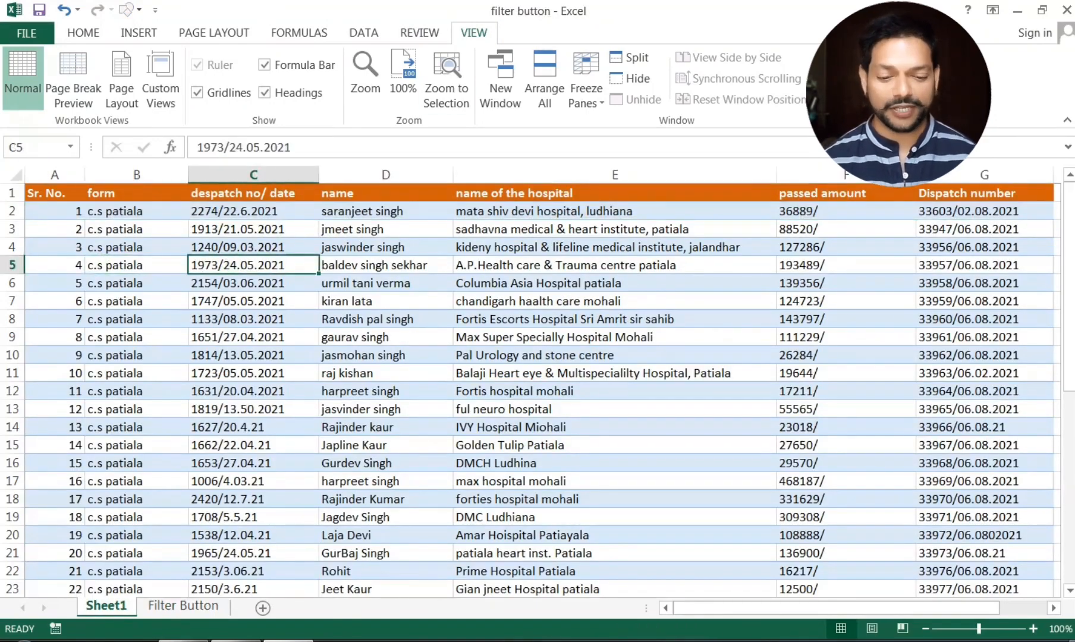
key(ctrl+a)
scroll(535, 387, down, 10)
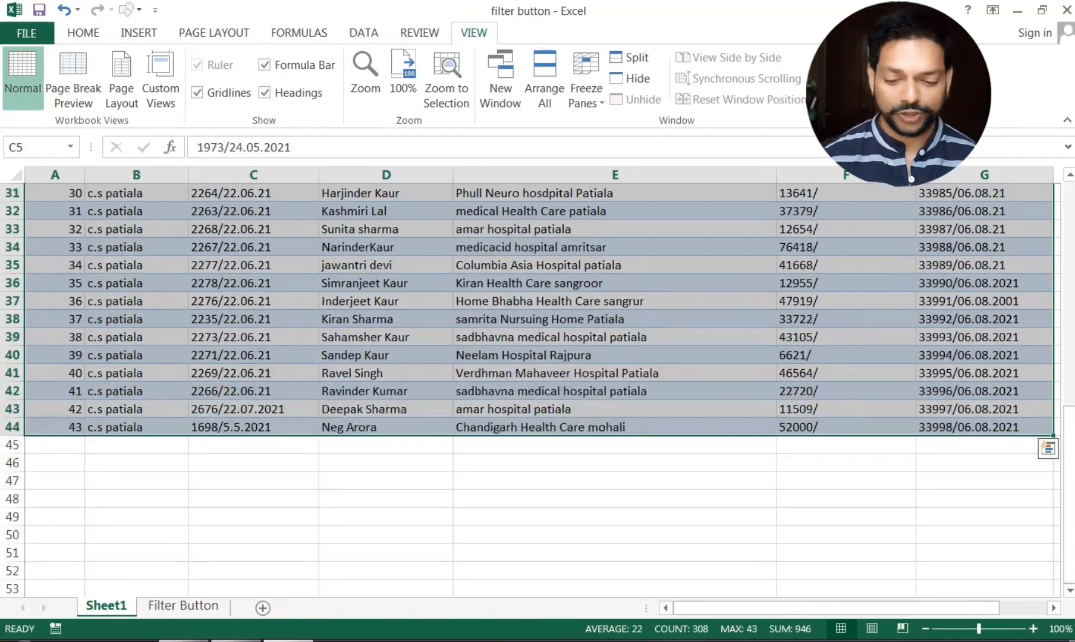
scroll(536, 386, up, 10)
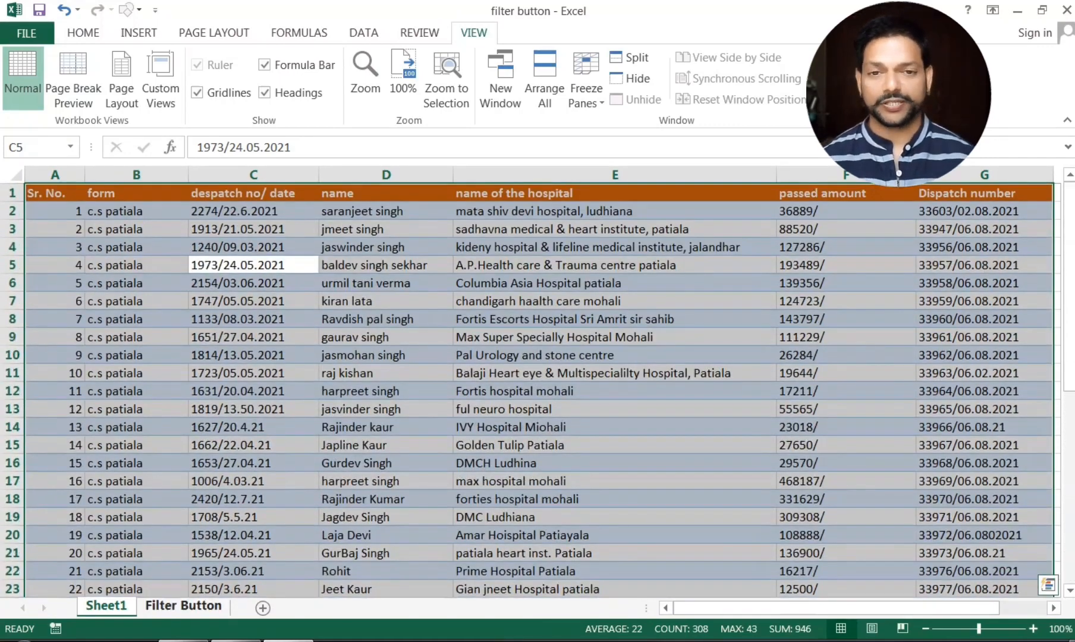
- Start recording a macro on the Filter Button sheet, keeping the name Macro1 and storing it in This Workbook
key(ctrl+Page_Down)
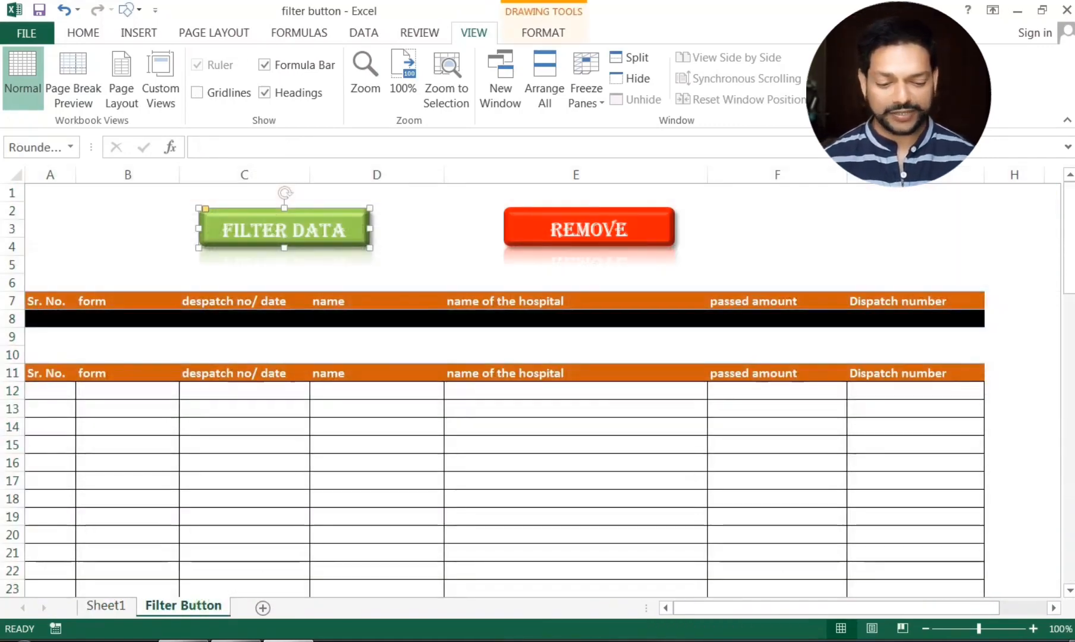
click(329, 267)
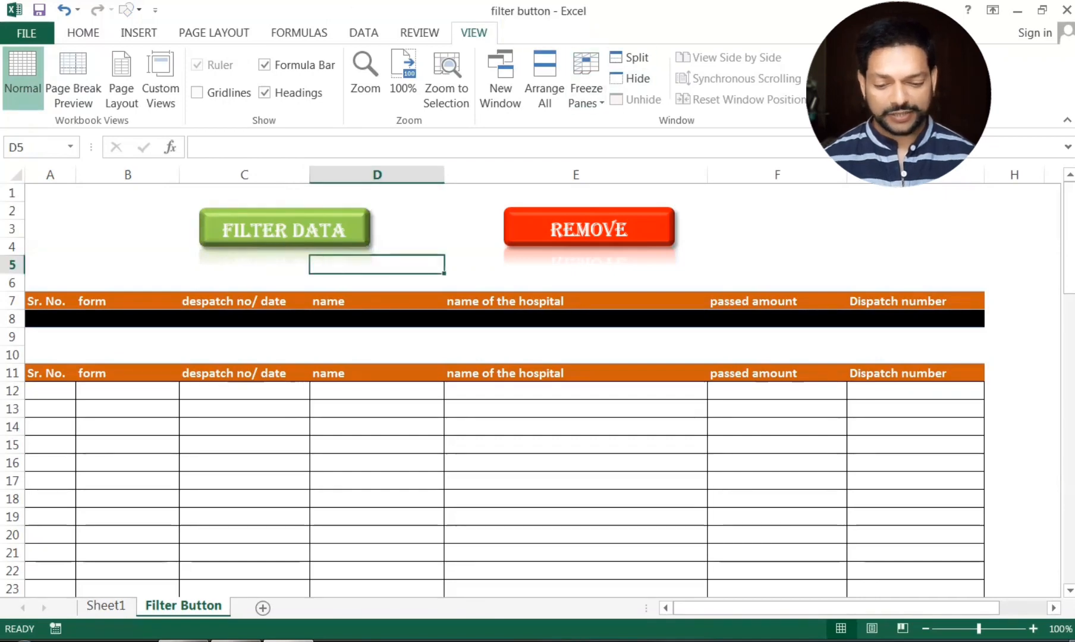
click(903, 96)
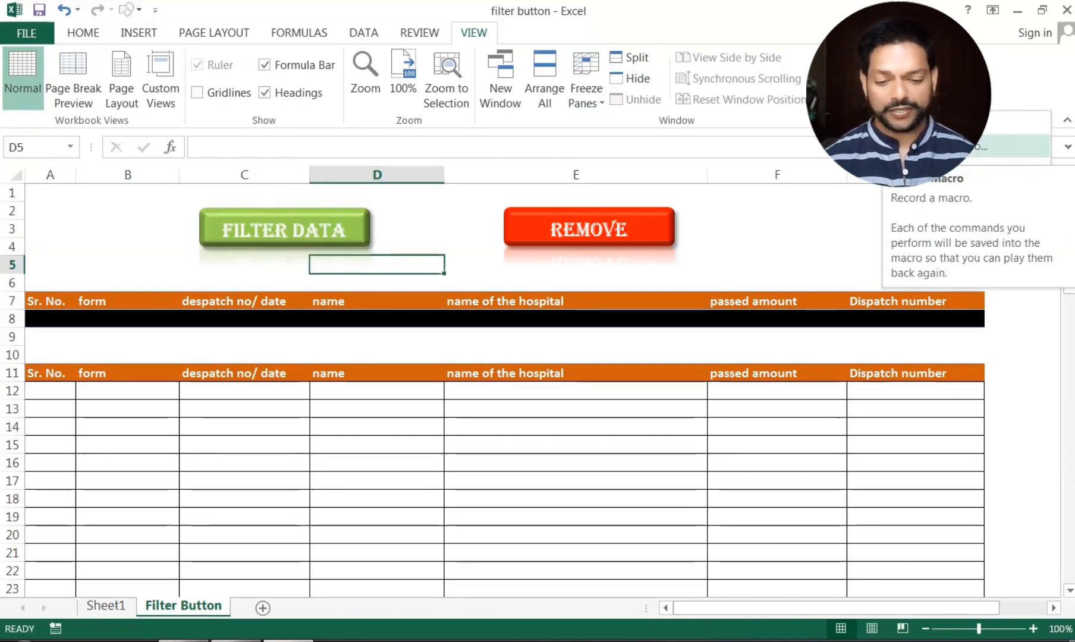
click(916, 146)
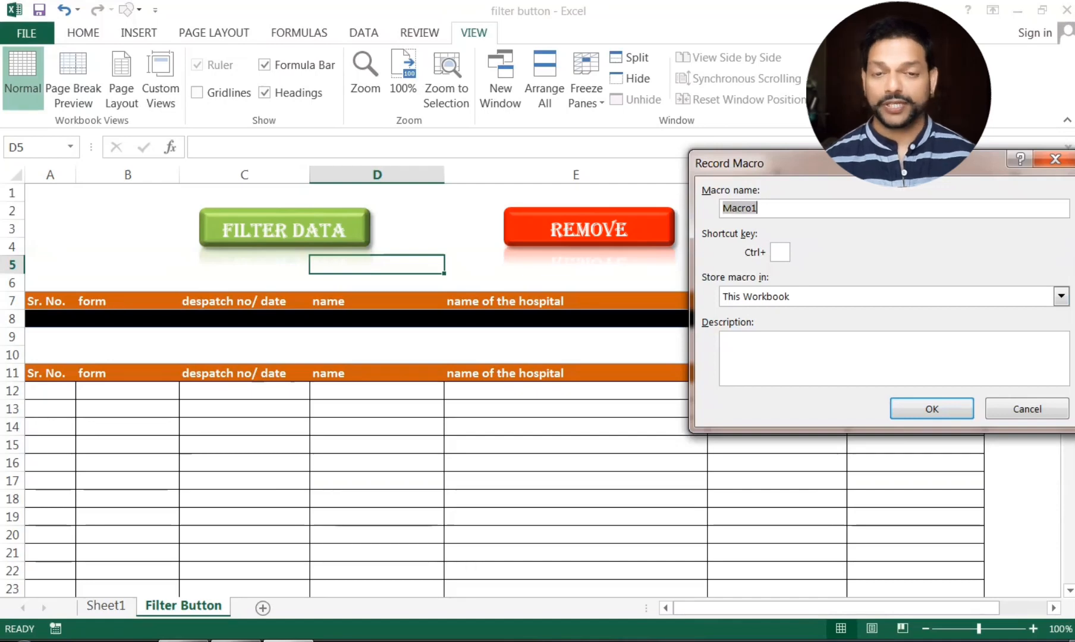
key(Return)
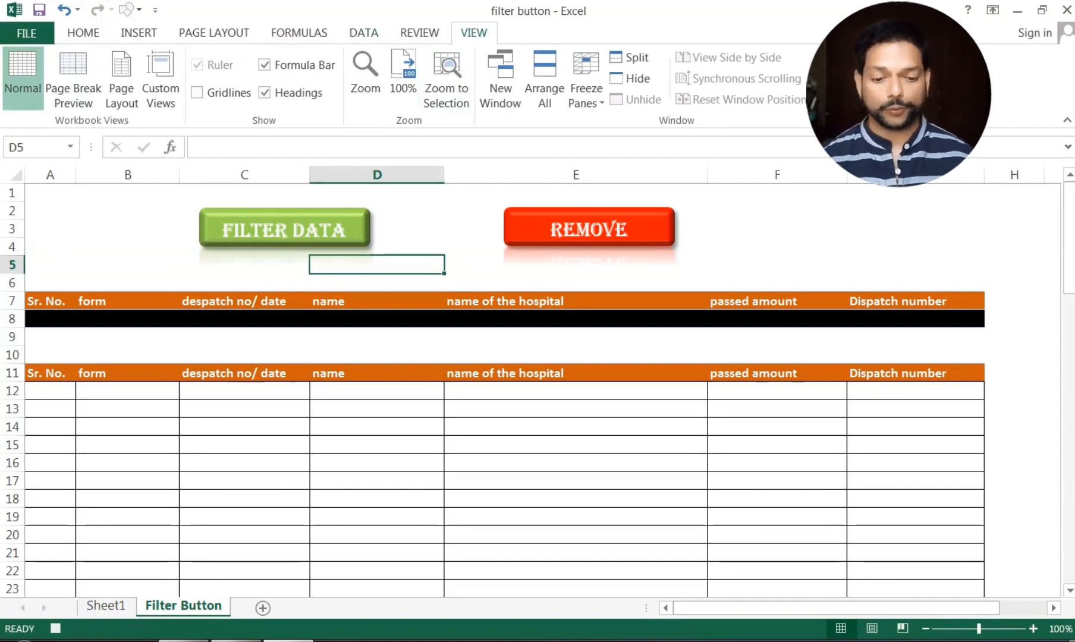
- Open the Advanced Filter and set it to copy the results to another location
click(363, 33)
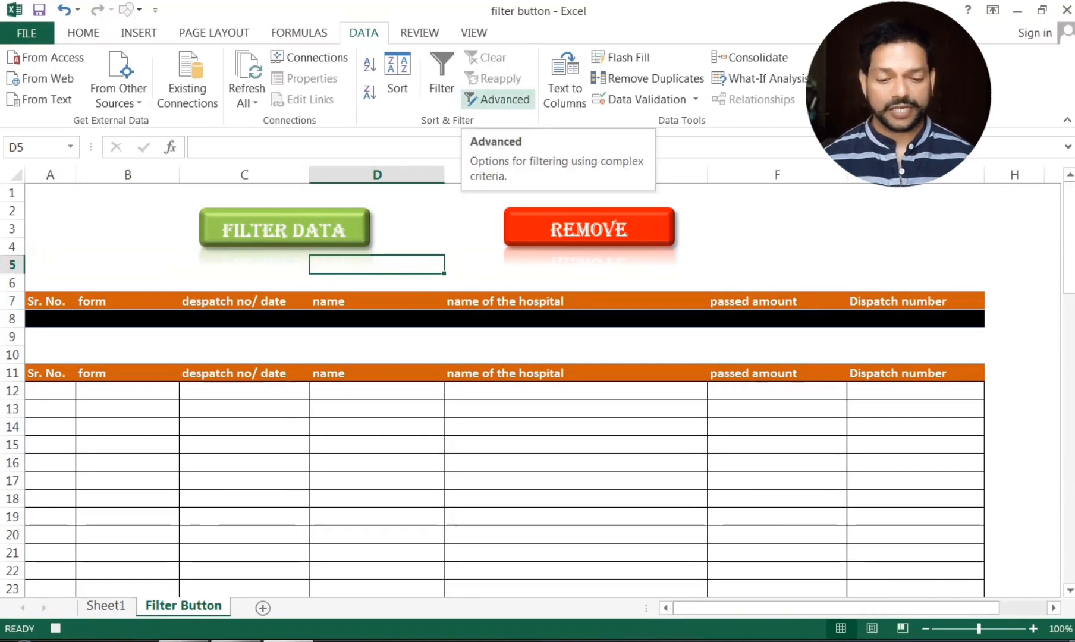
click(500, 100)
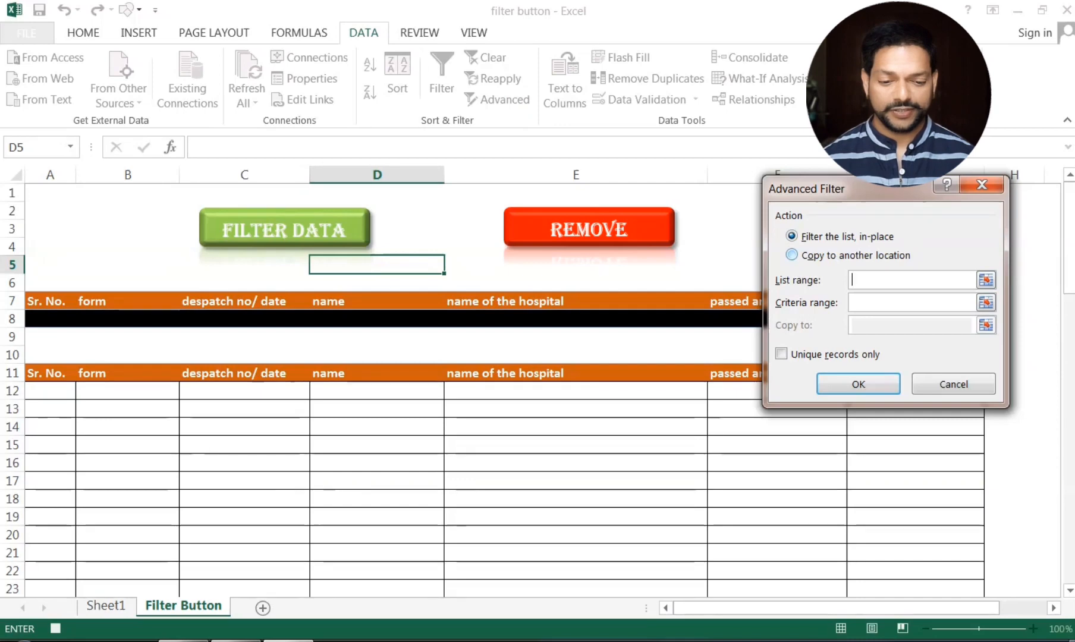
click(831, 255)
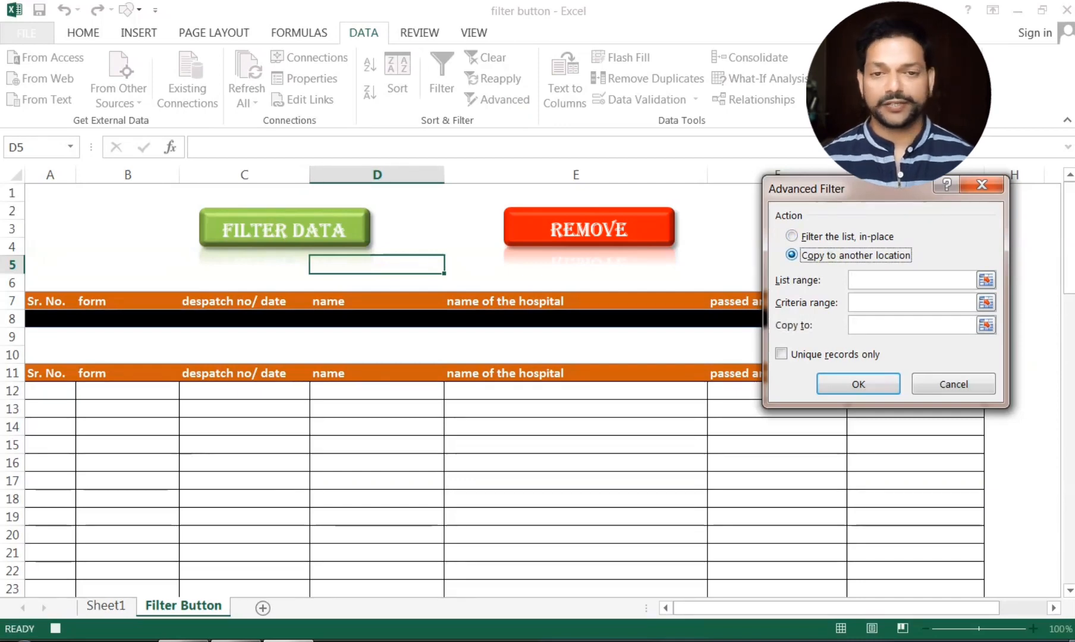
- Set the Advanced Filter's list range to whole columns A through G of Sheet1 and check that it covers all records
click(911, 280)
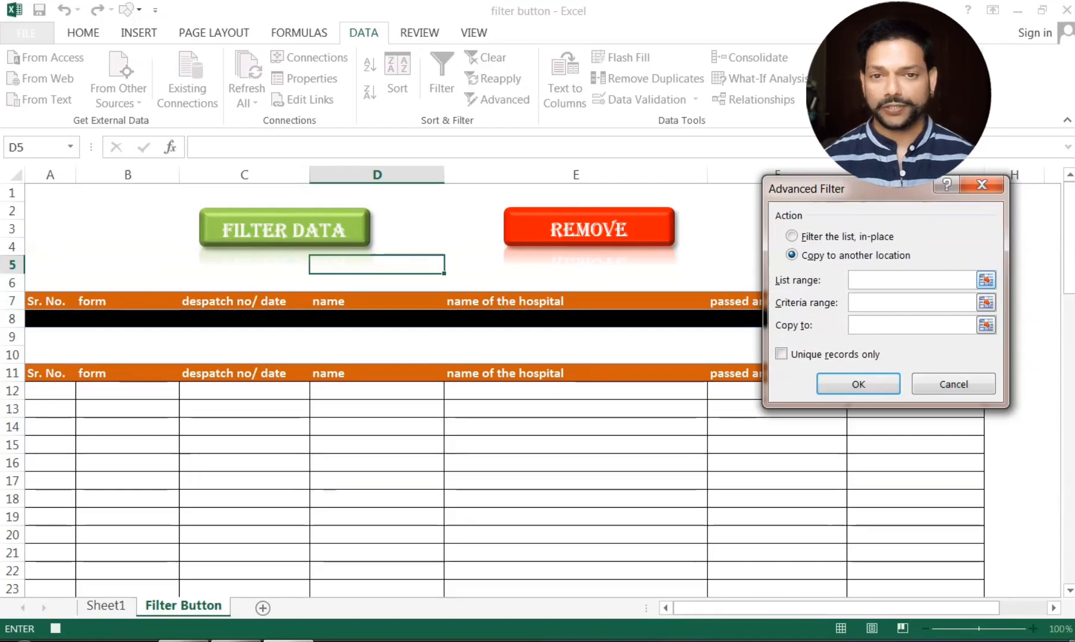
click(106, 605)
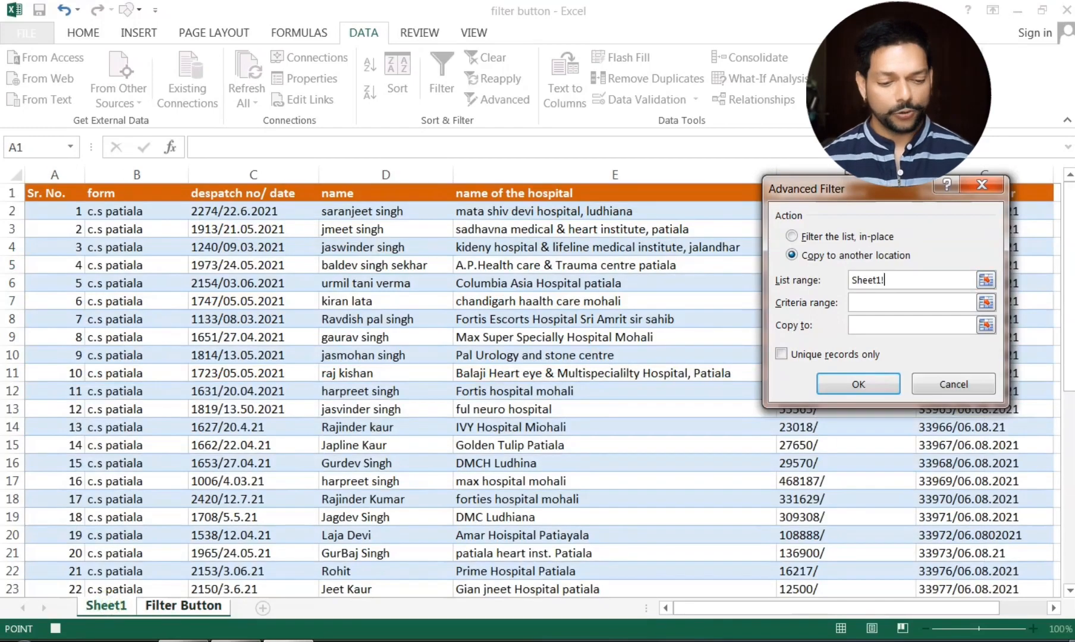
drag(862, 189, 859, 259)
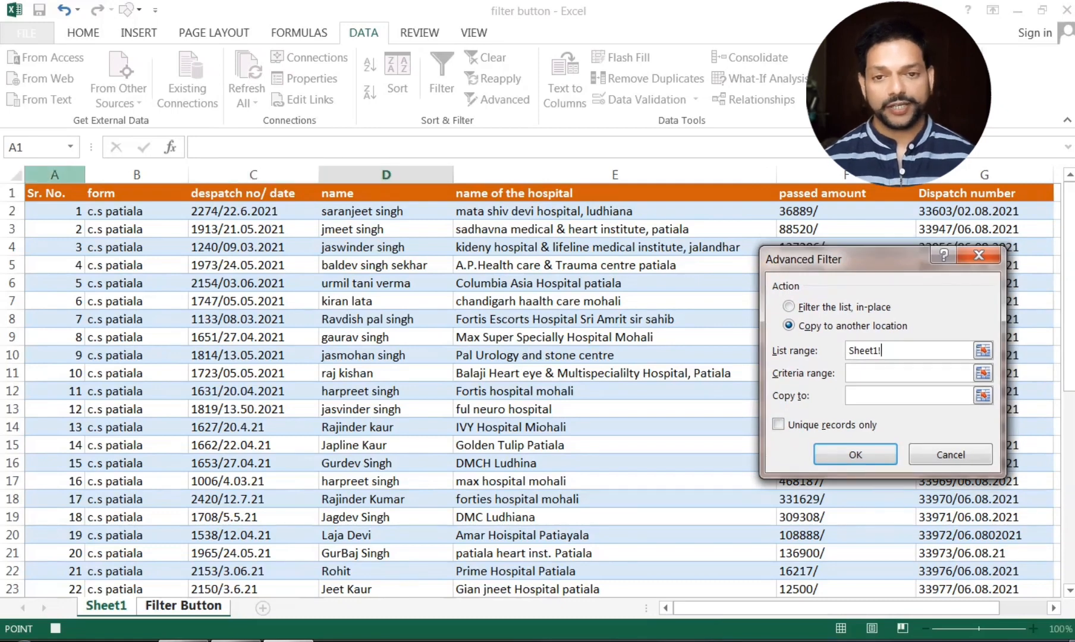
drag(54, 174, 984, 175)
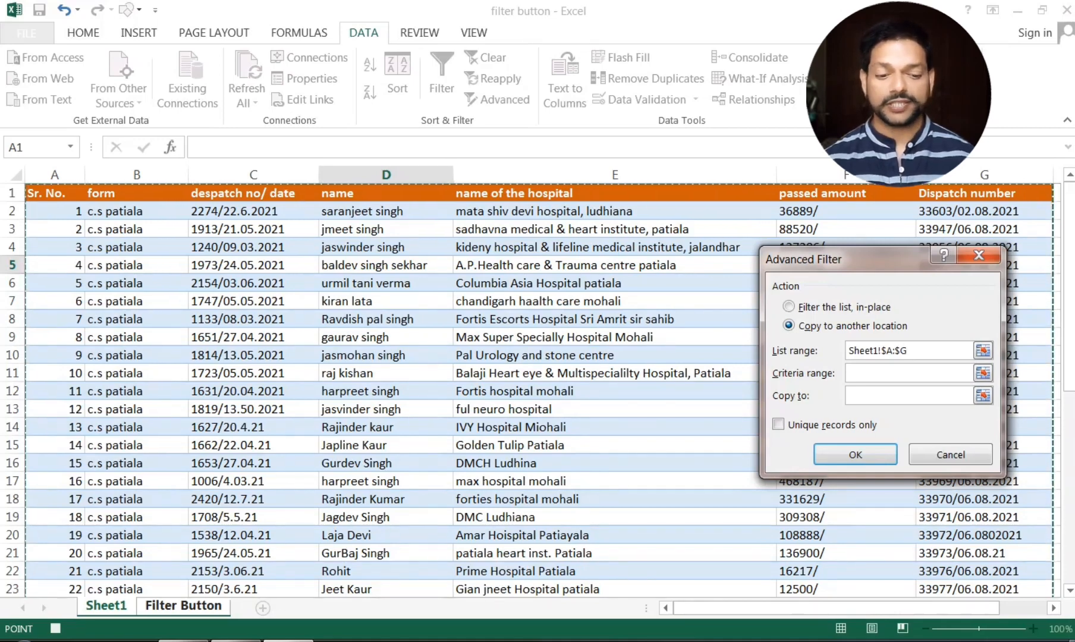
scroll(535, 387, down, 12)
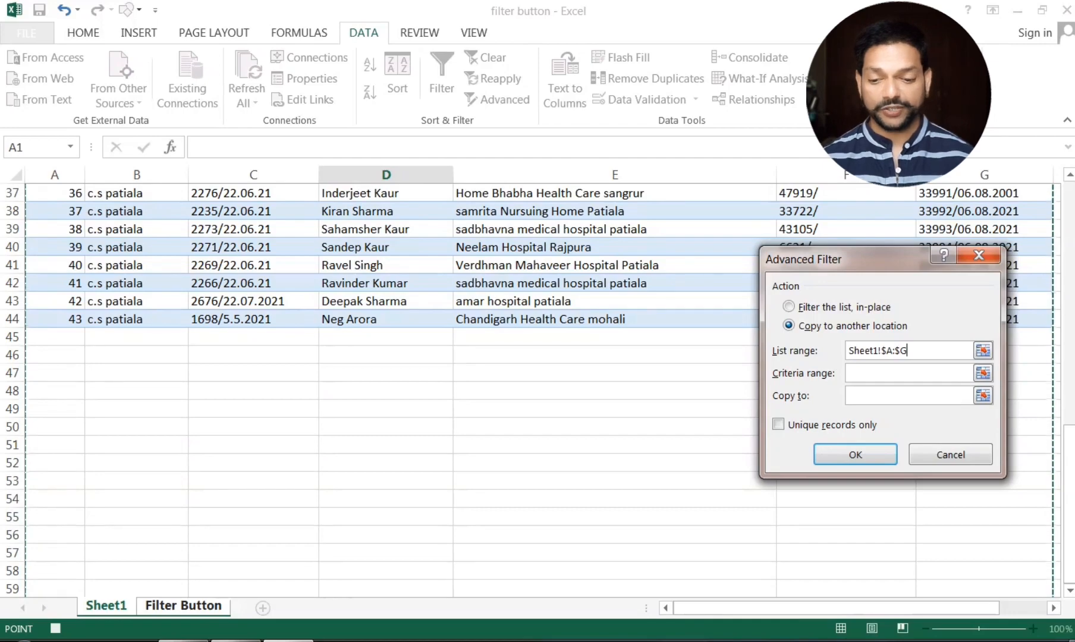
scroll(387, 386, down, 4)
scroll(386, 387, up, 8)
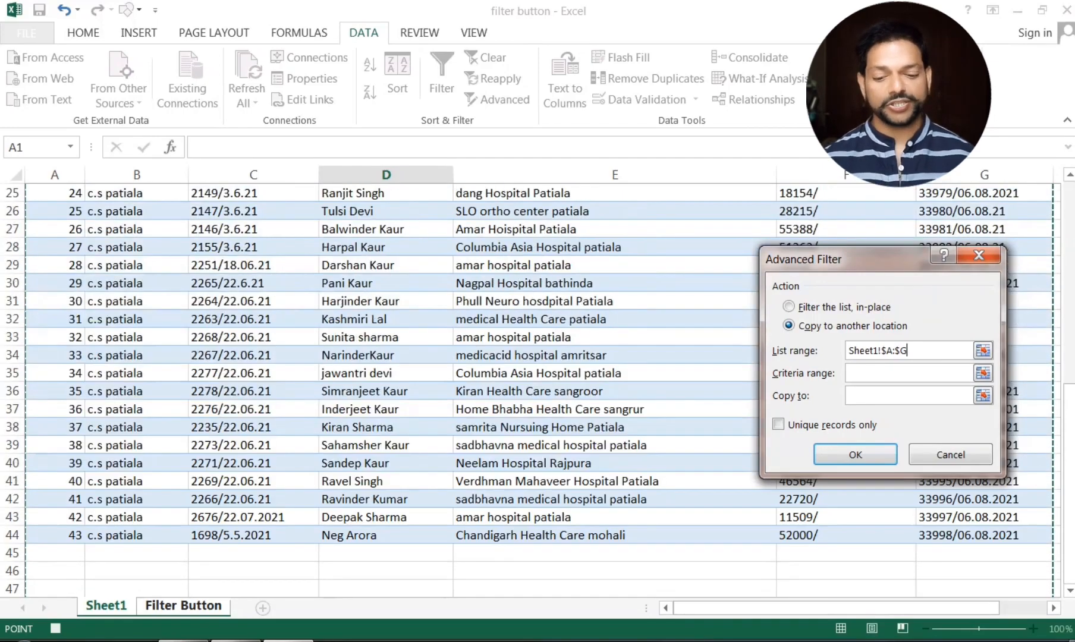
- Set the Advanced Filter's criteria range to A7:G8 and its copy destination to E11 on the Filter Button sheet, and run it
scroll(386, 387, up, 8)
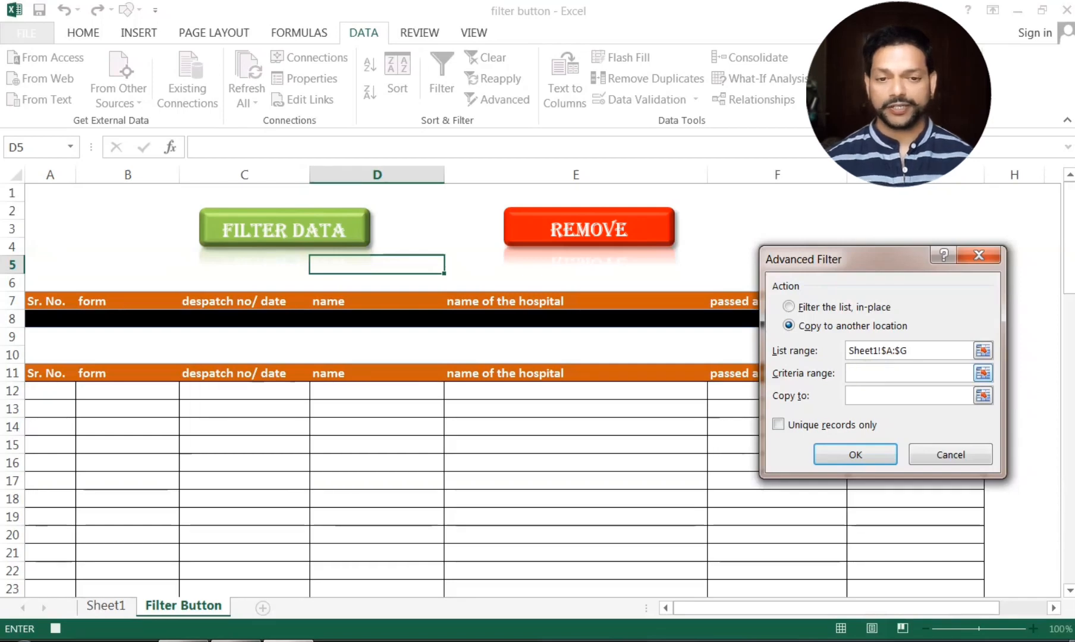
drag(816, 259, 643, 374)
drag(42, 301, 976, 324)
click(703, 510)
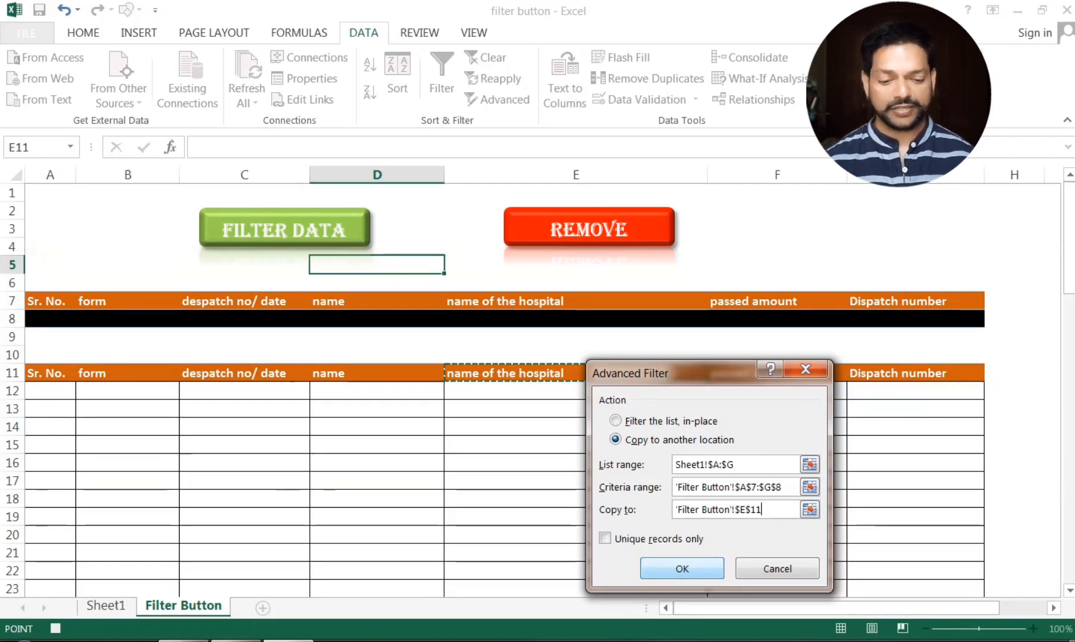
click(682, 568)
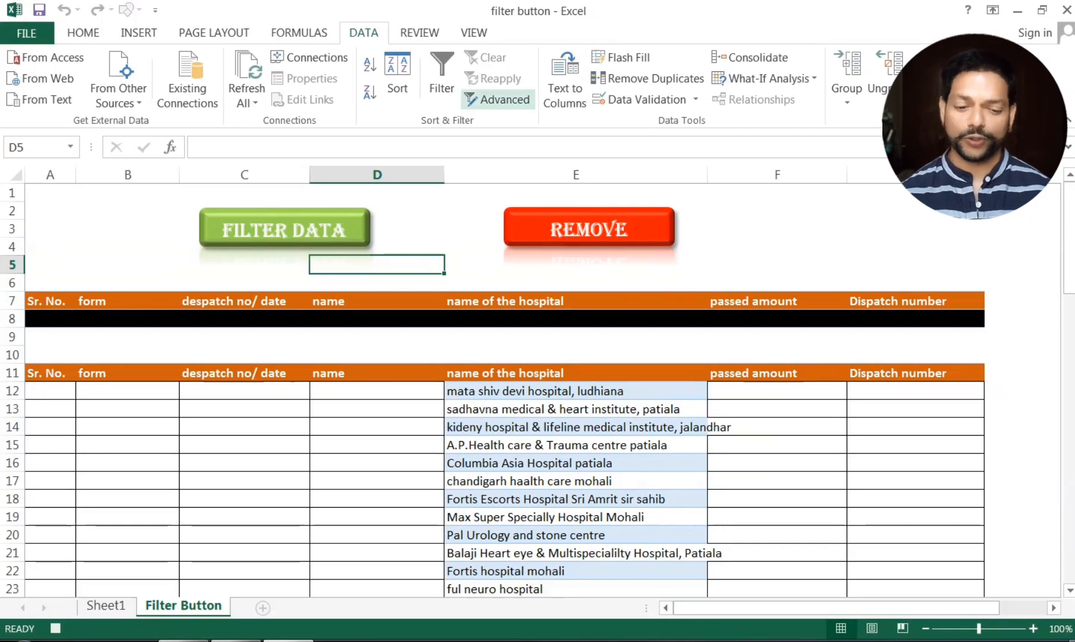
click(498, 99)
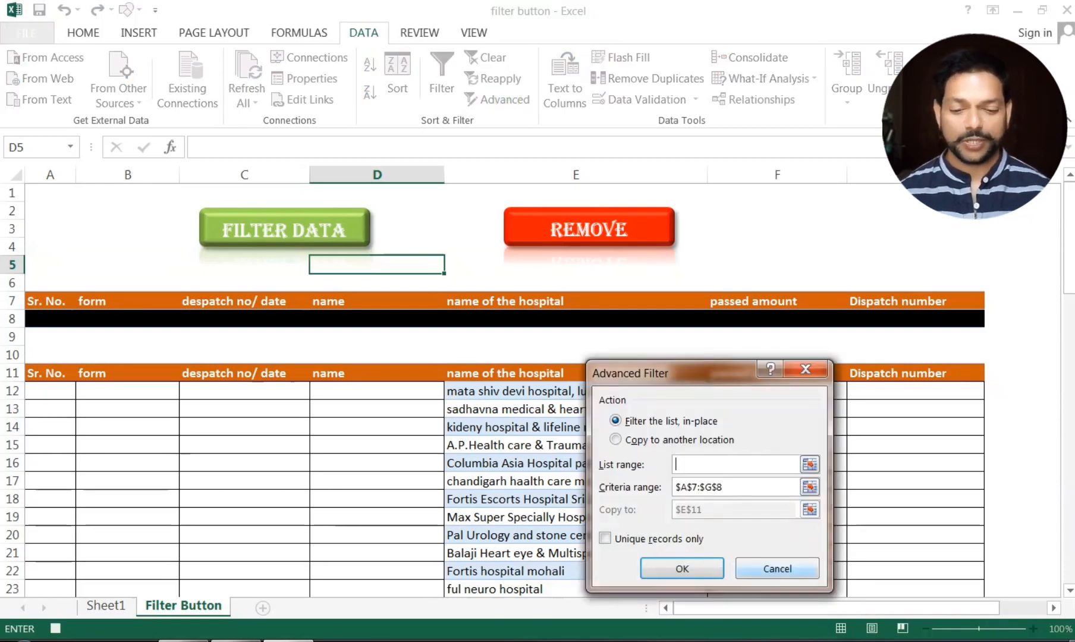
click(631, 440)
double_click(701, 510)
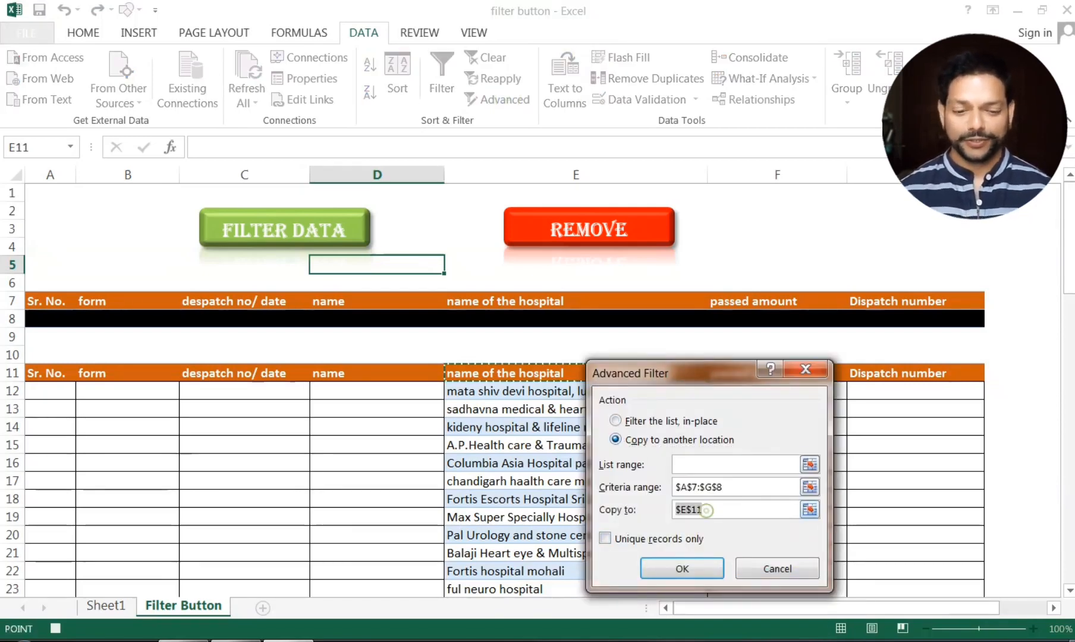
drag(51, 373, 975, 380)
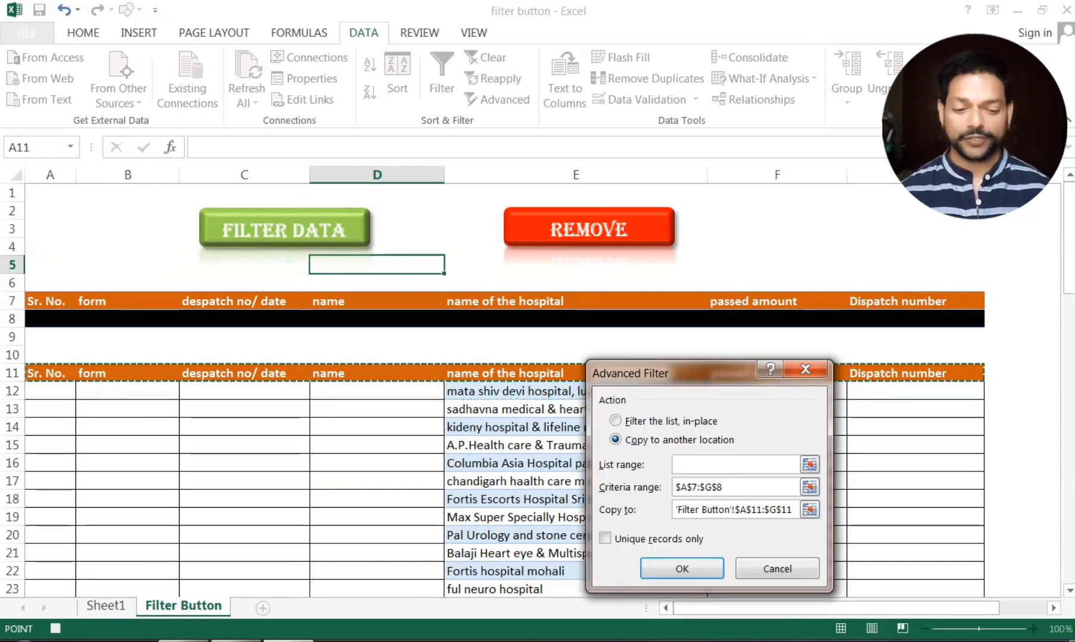
click(682, 569)
click(553, 364)
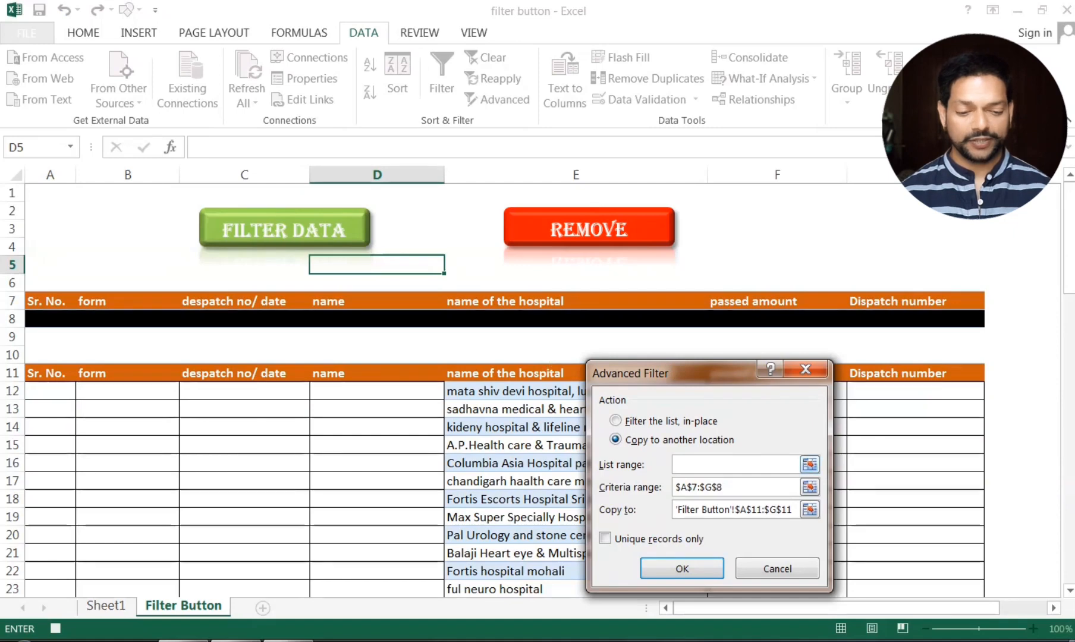
click(773, 569)
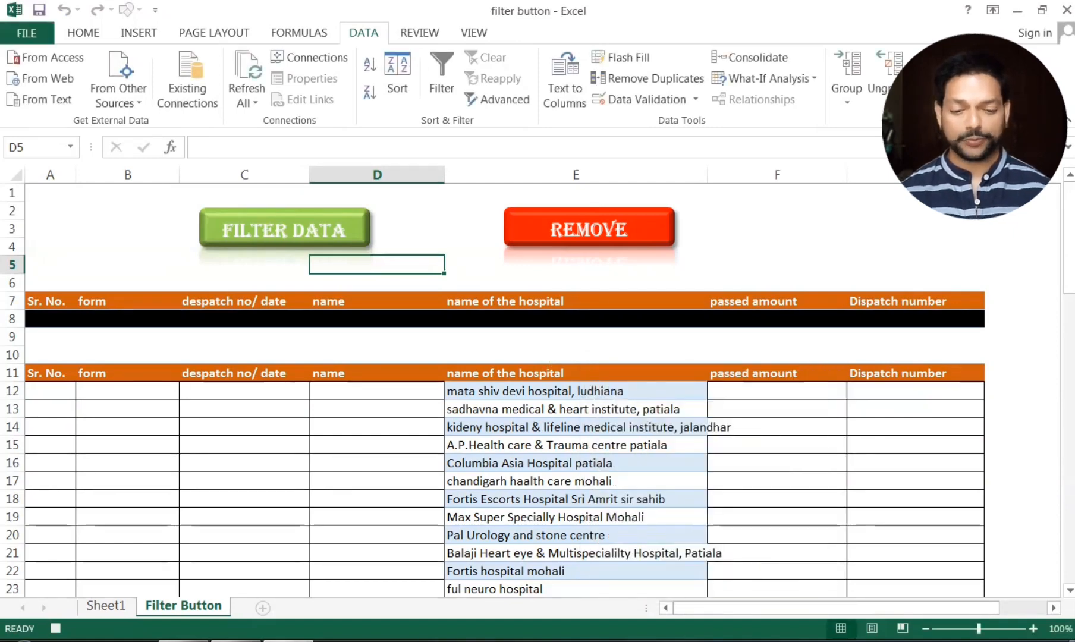
- Clear the extracted hospital names from E12:E80 on the Filter Button sheet
click(531, 408)
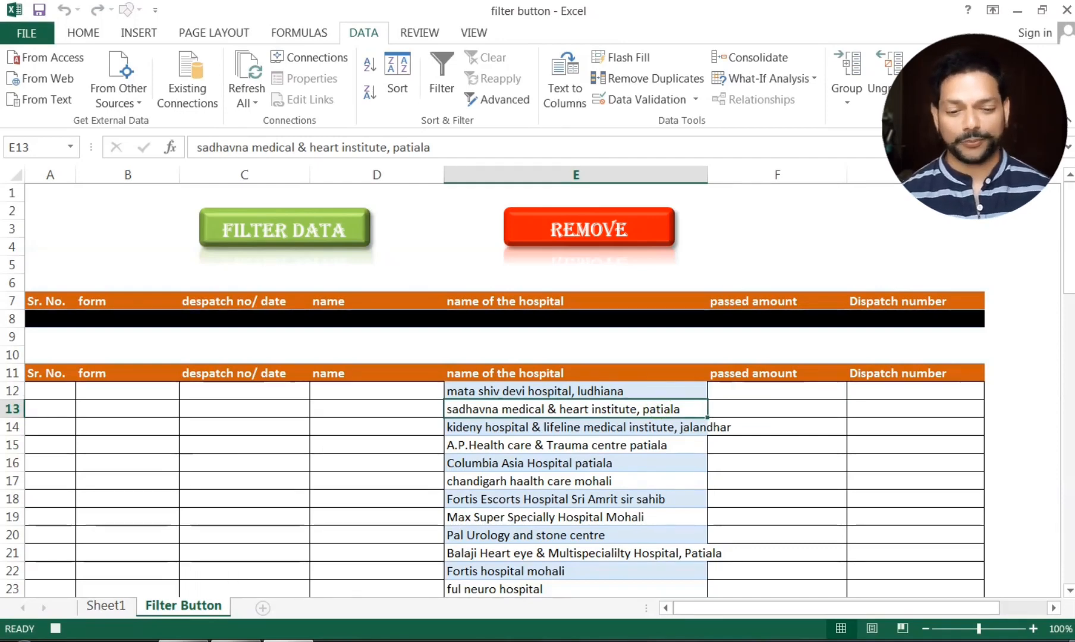
click(547, 393)
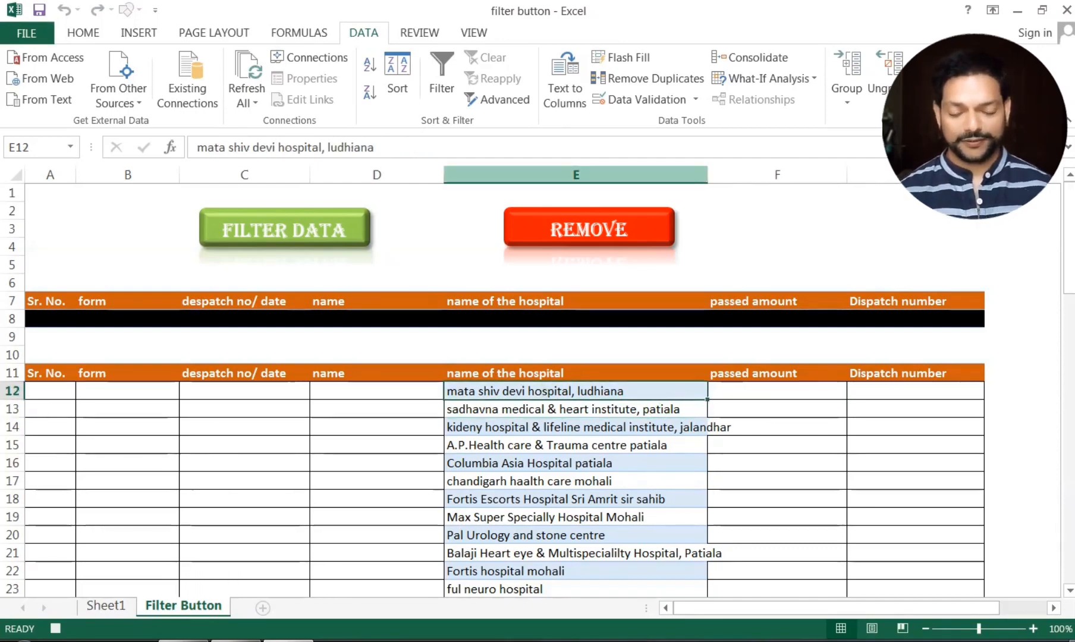
click(569, 174)
drag(569, 391, 707, 584)
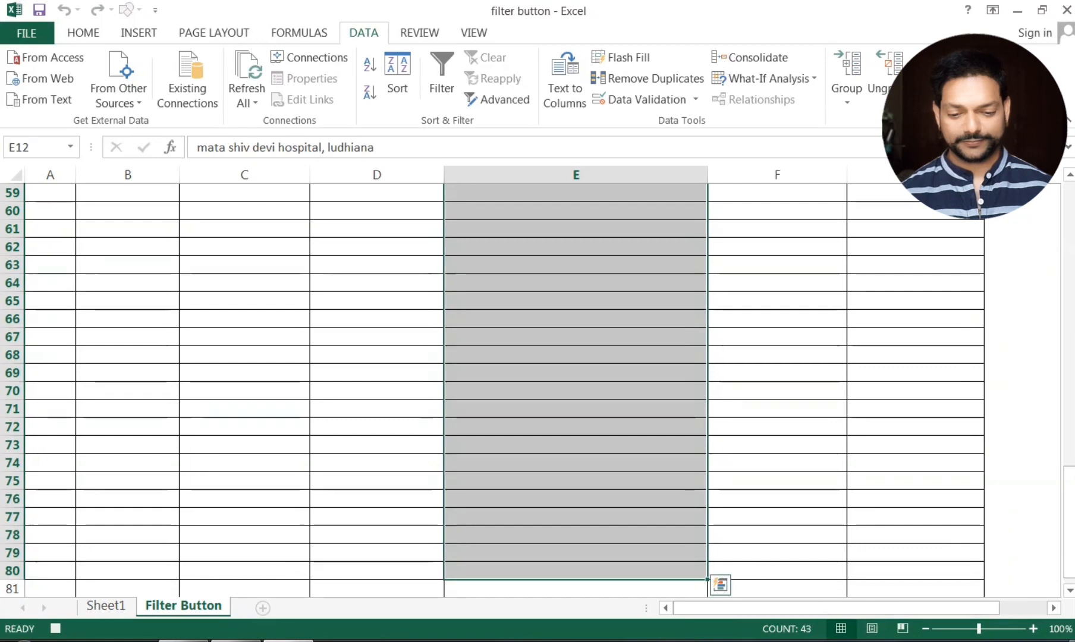
key(Delete)
scroll(535, 387, up, 2)
scroll(535, 386, down, 17)
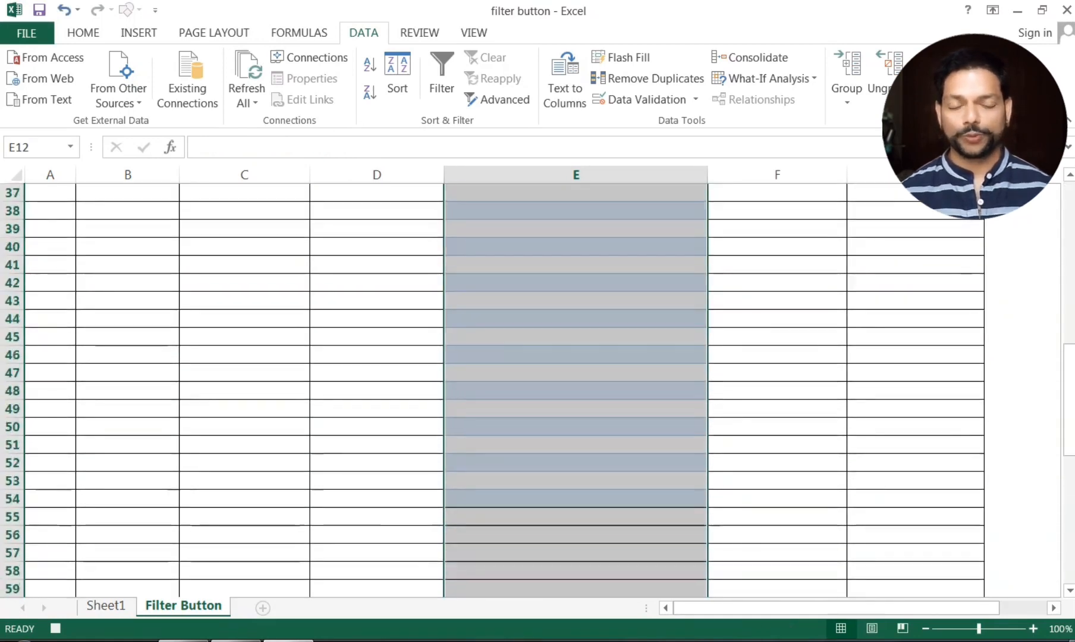
scroll(576, 386, up, 17)
click(575, 535)
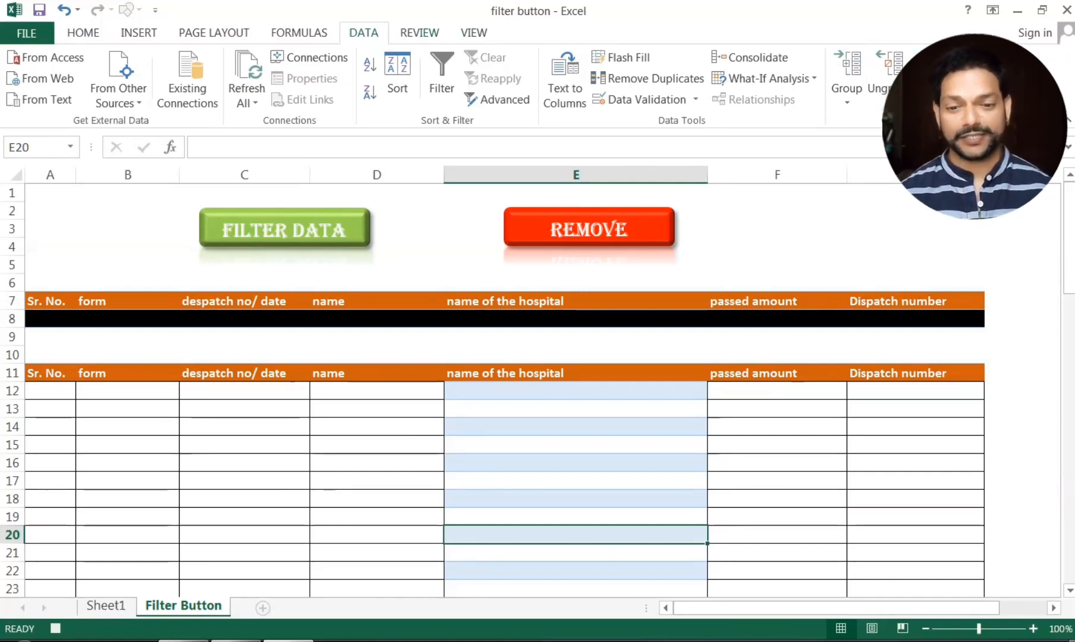
- Stop the current macro recording and start a new one, keeping the name Macro2 and storing it in This Workbook
click(466, 29)
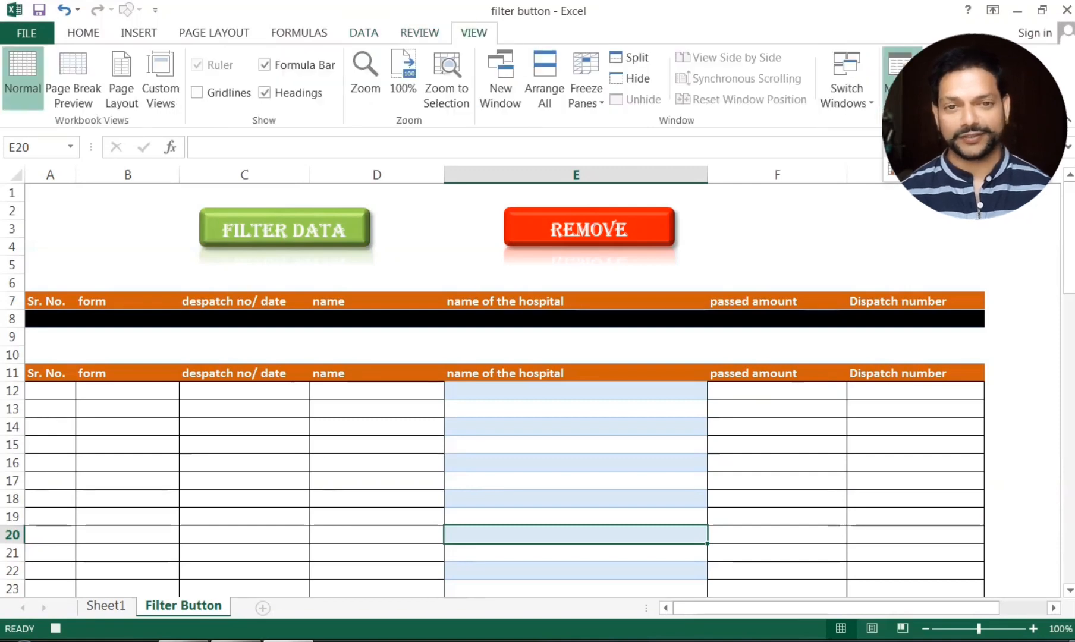
click(727, 390)
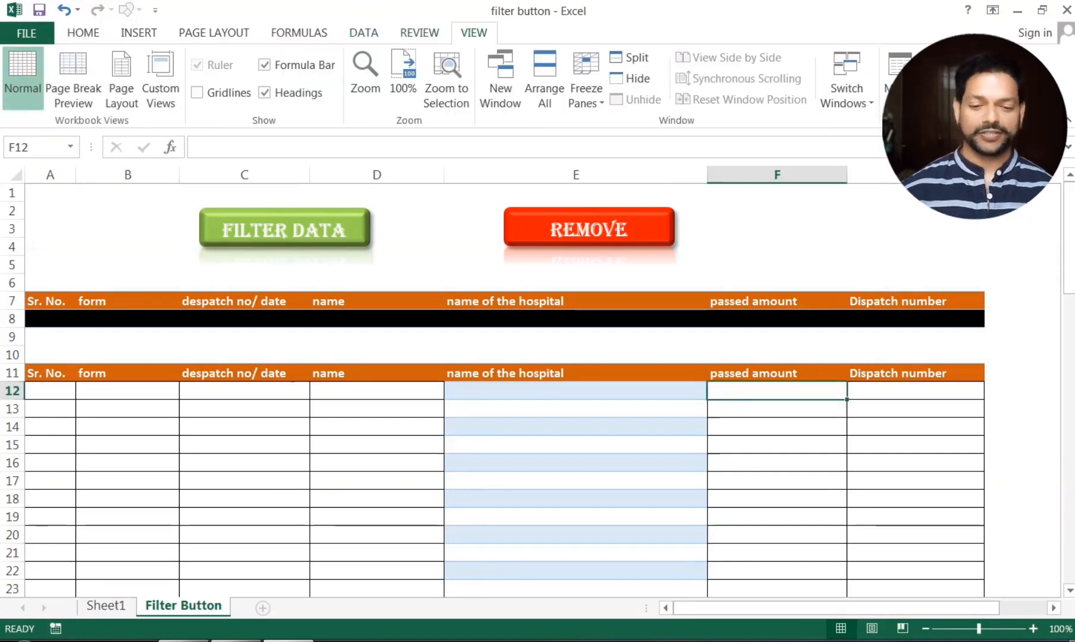
click(449, 257)
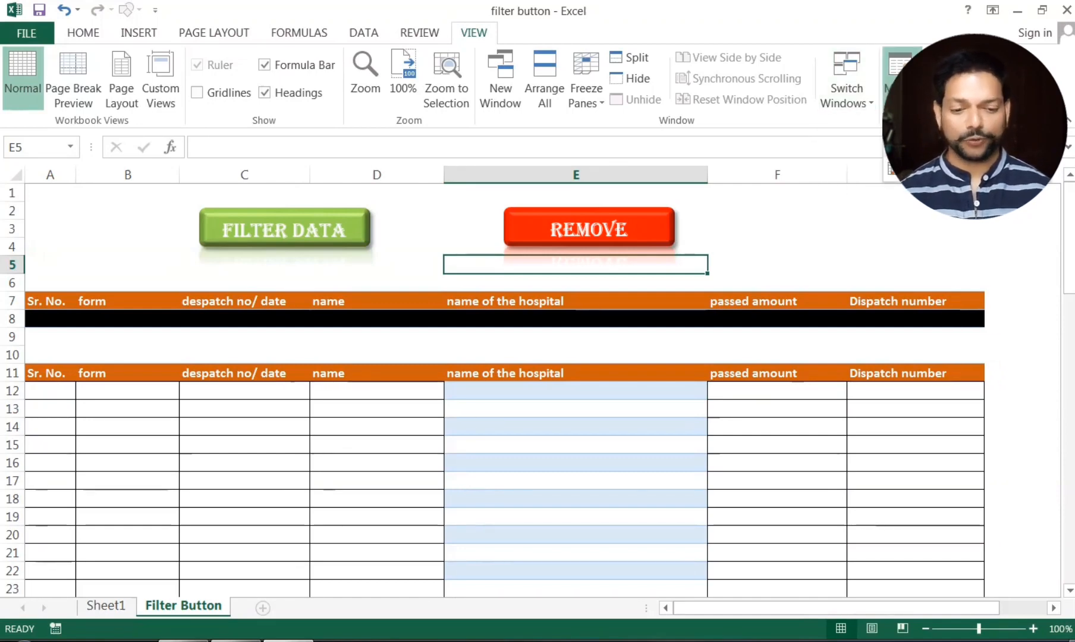
click(934, 149)
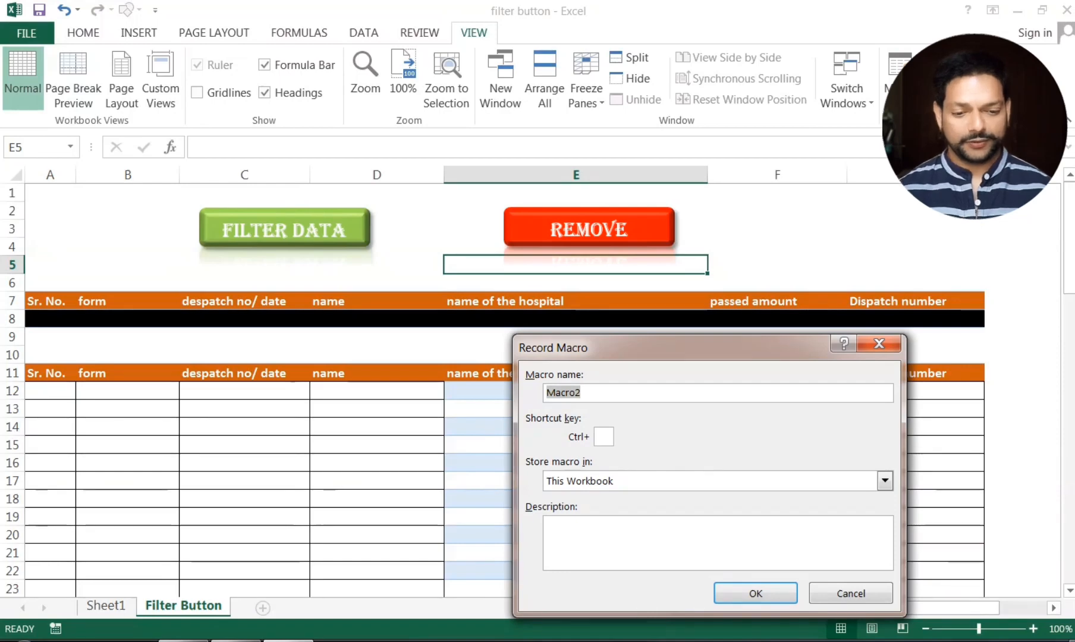
key(Return)
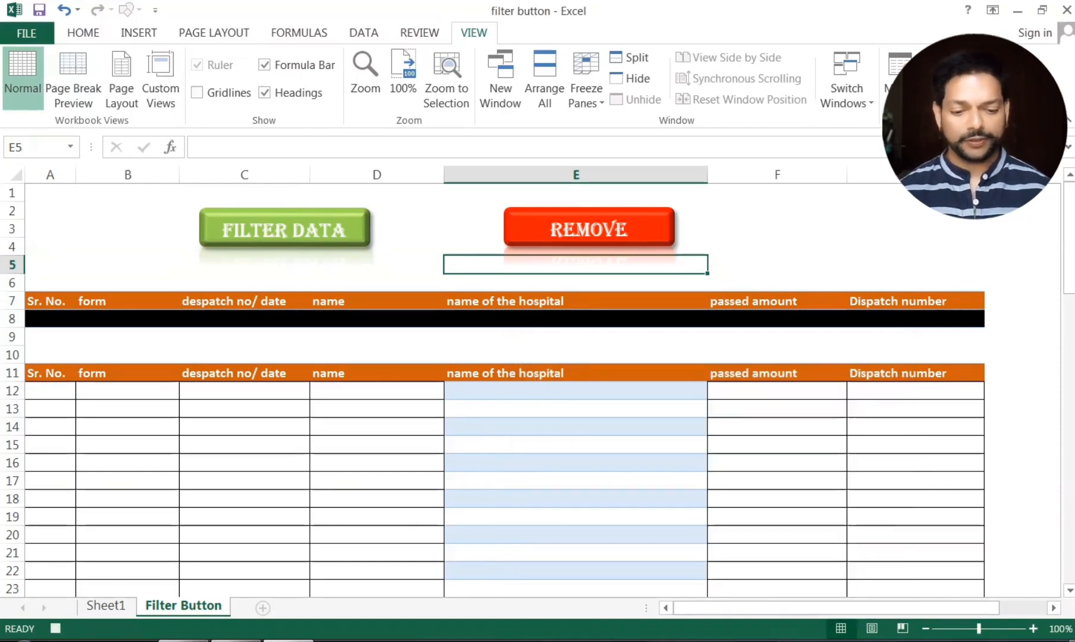
- Select columns A through G on Sheet1, and return to empty cell F4 on the Filter Button sheet
key(ctrl+Page_Up)
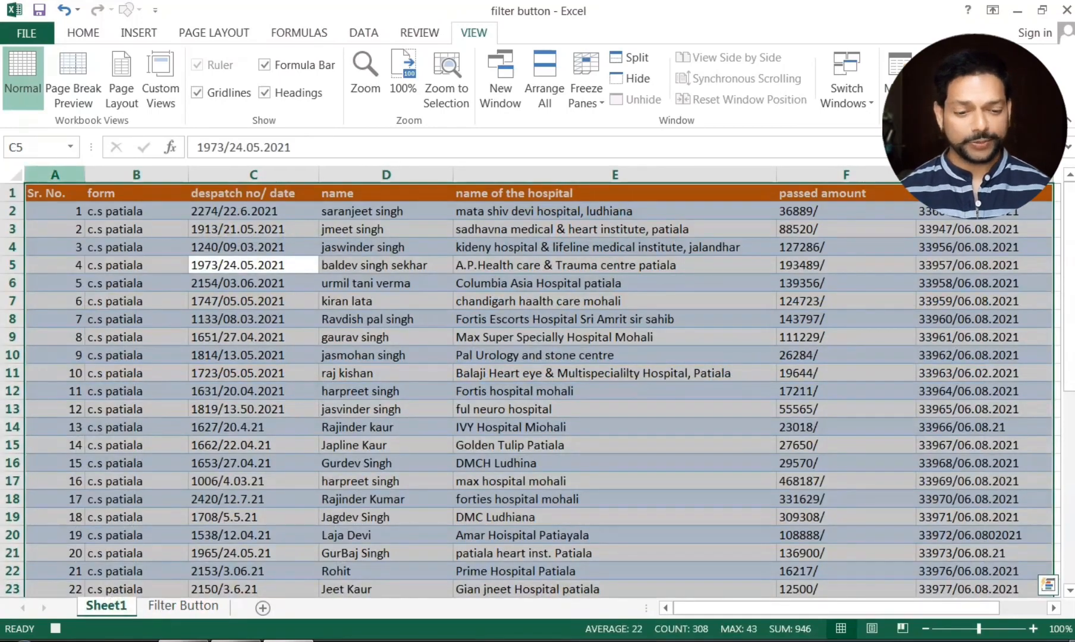
drag(55, 175, 984, 175)
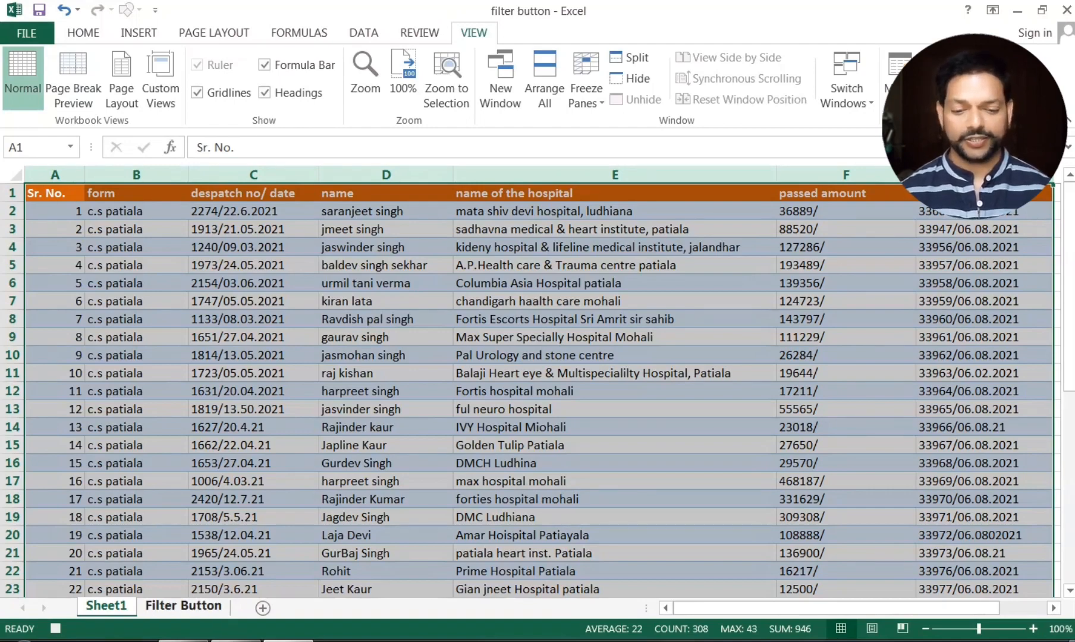
click(163, 607)
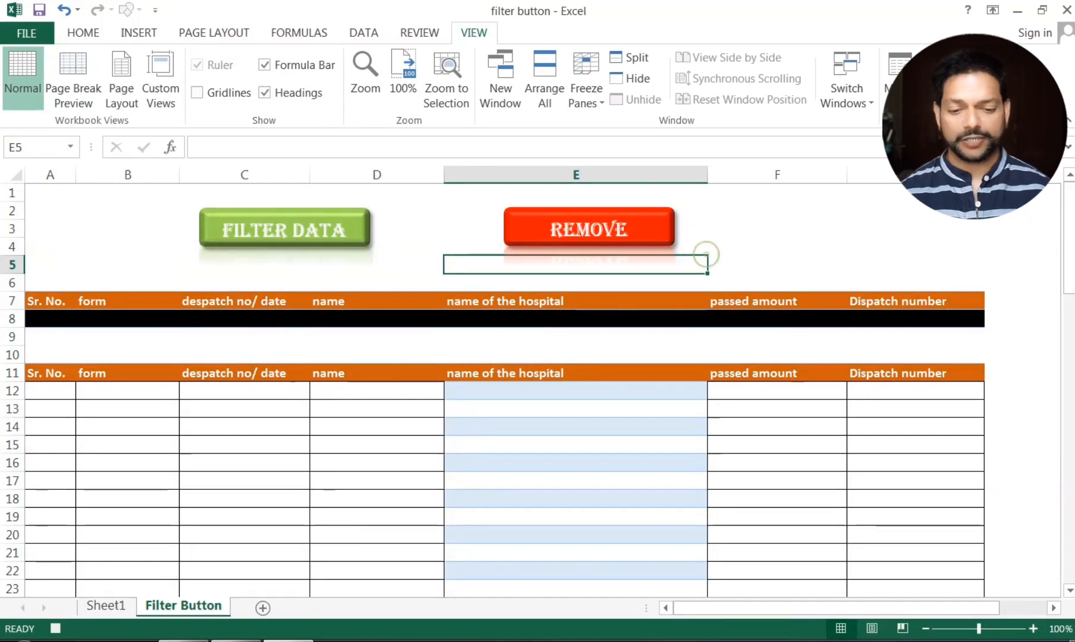
click(719, 248)
- Open the Advanced Filter, set it to copy to another location, and set its list range to Sheet1's columns A through G
click(363, 33)
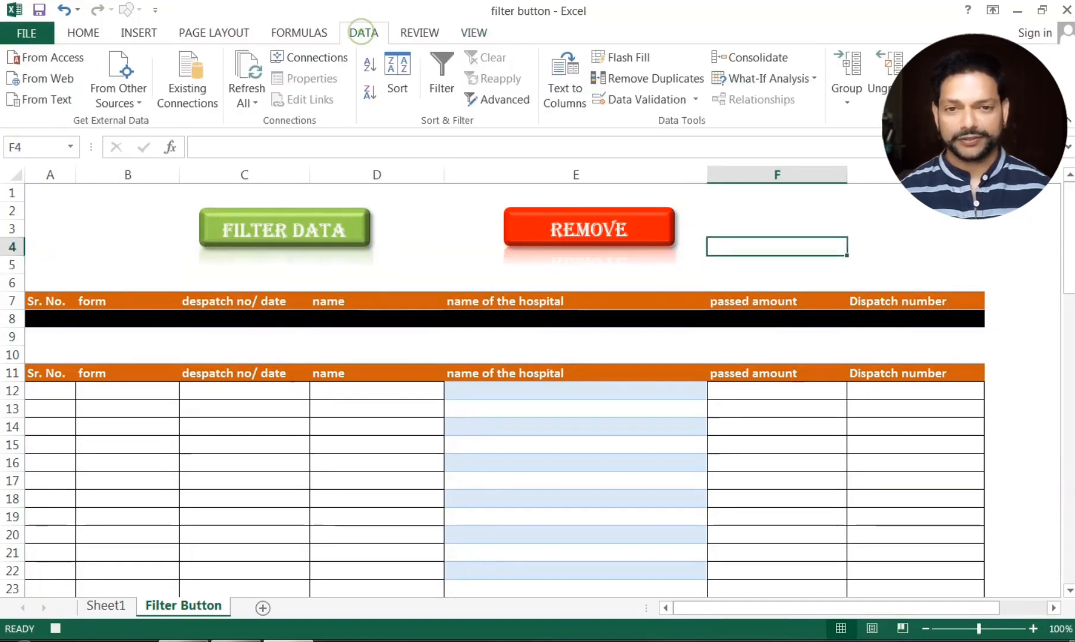
click(642, 99)
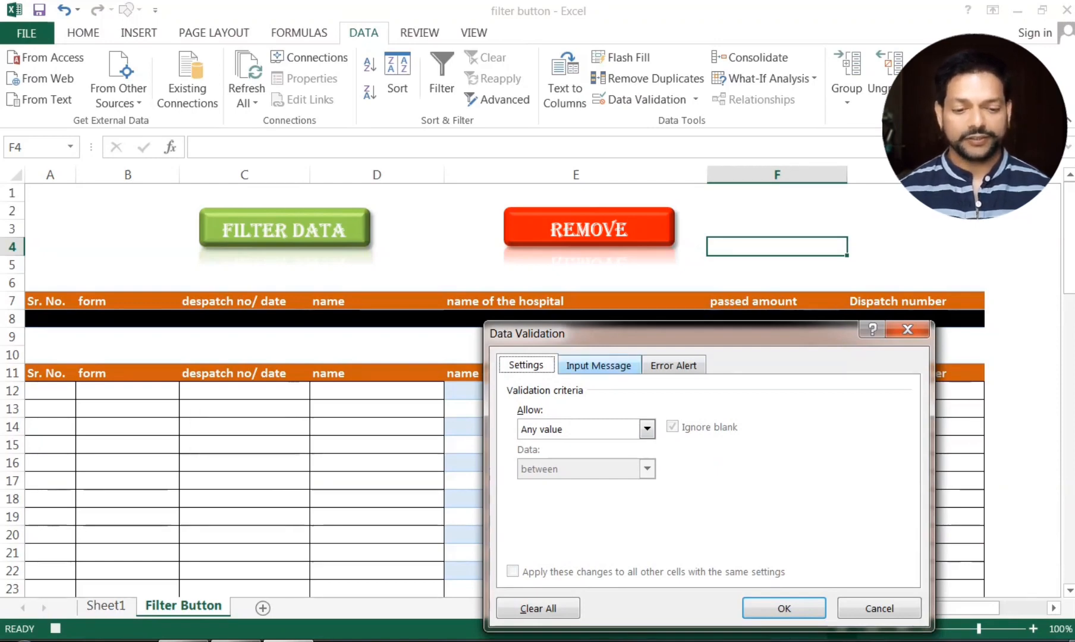
click(907, 330)
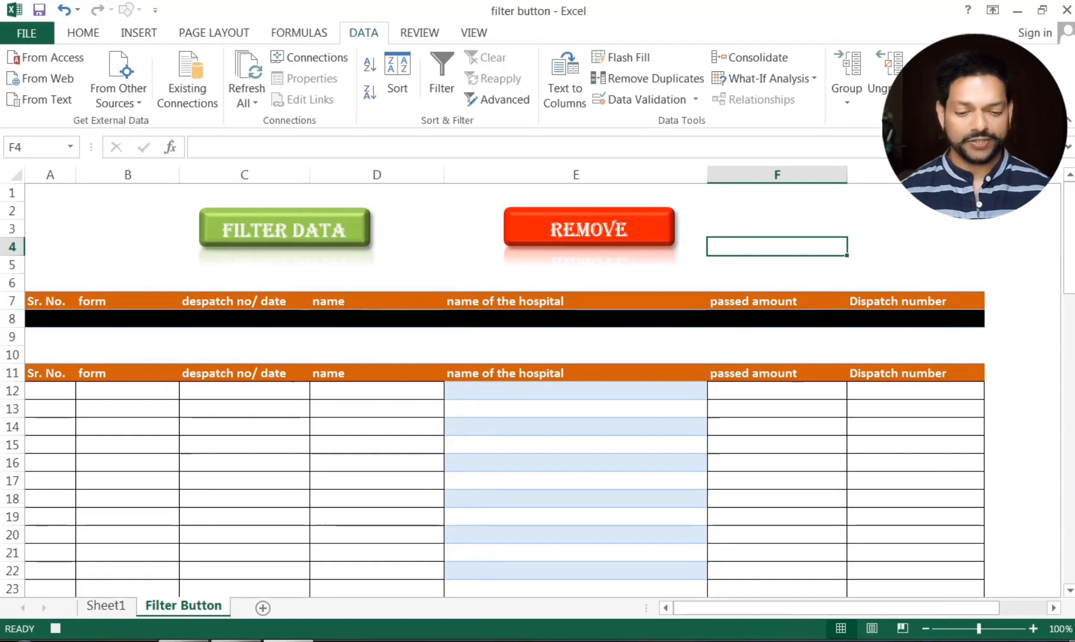
click(504, 100)
click(679, 440)
click(735, 465)
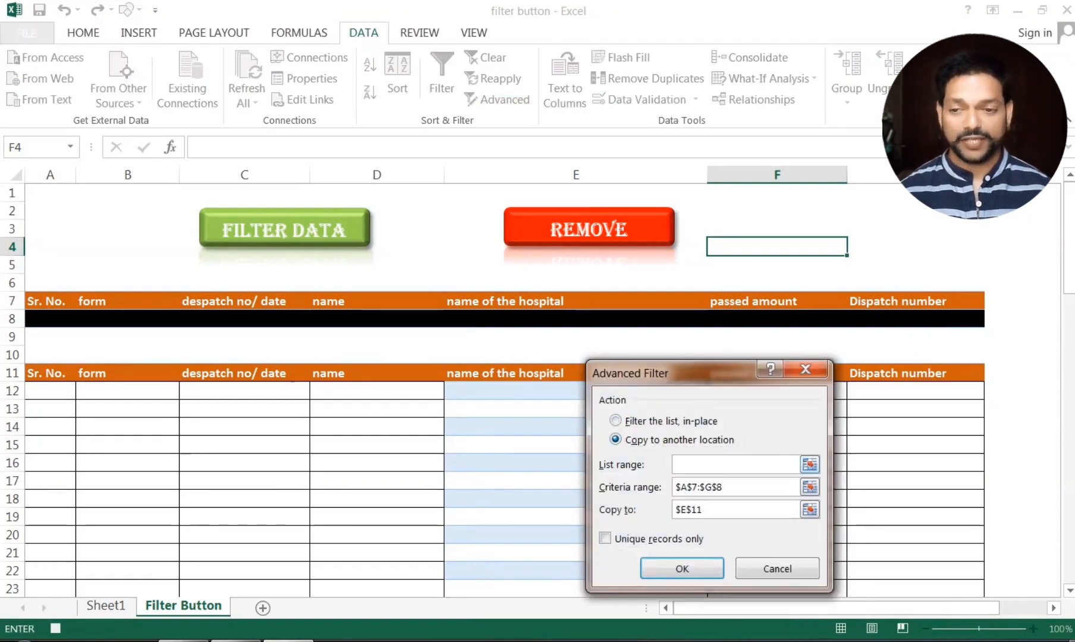
click(106, 605)
drag(54, 174, 981, 174)
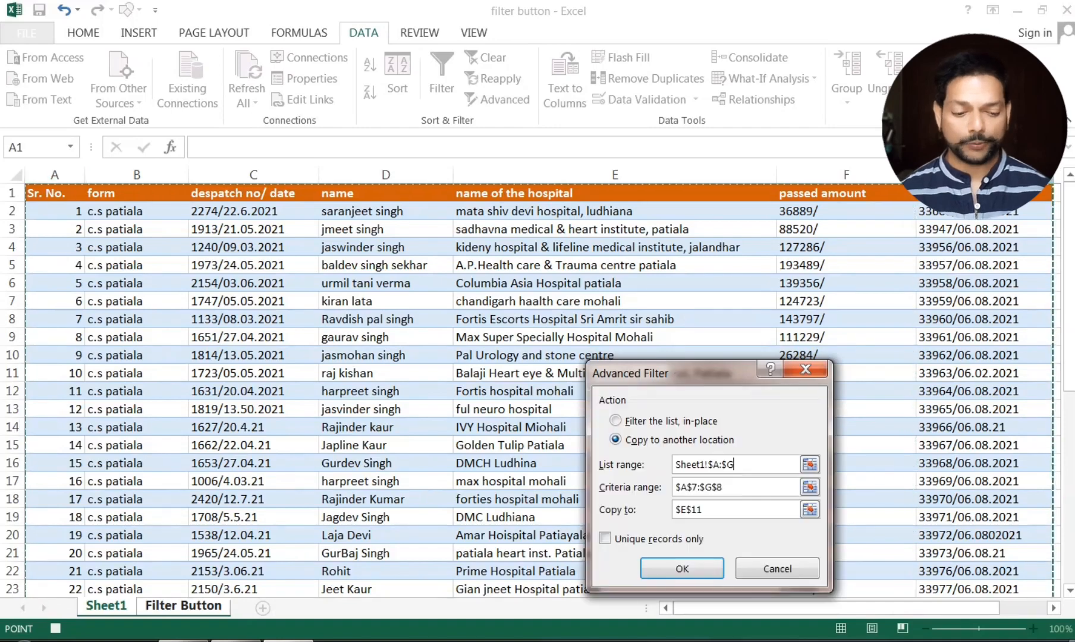
- Run the filter with criteria range A7:G8 and the row 11 headers A11:G11 as copy destination, and check the extracted records
click(728, 487)
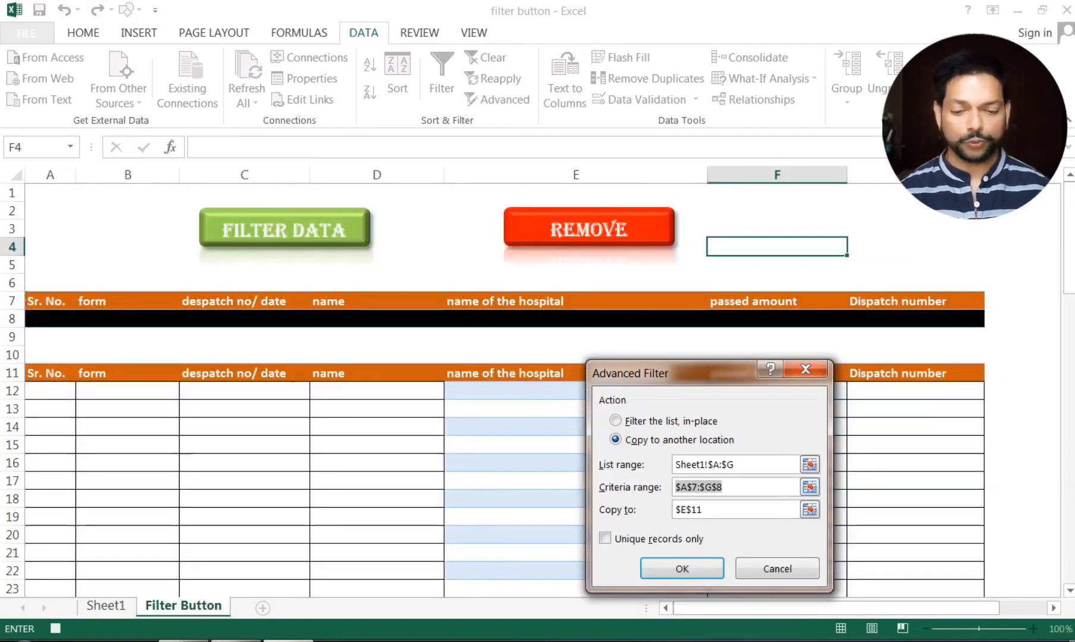
drag(50, 302, 909, 319)
key(Tab)
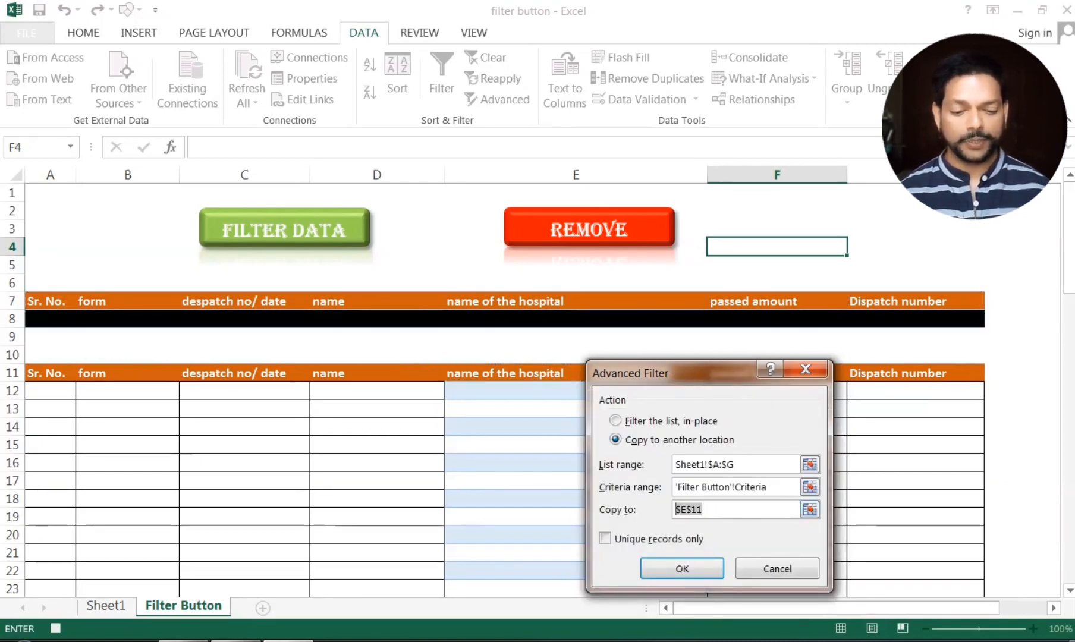
drag(50, 373, 981, 384)
click(683, 569)
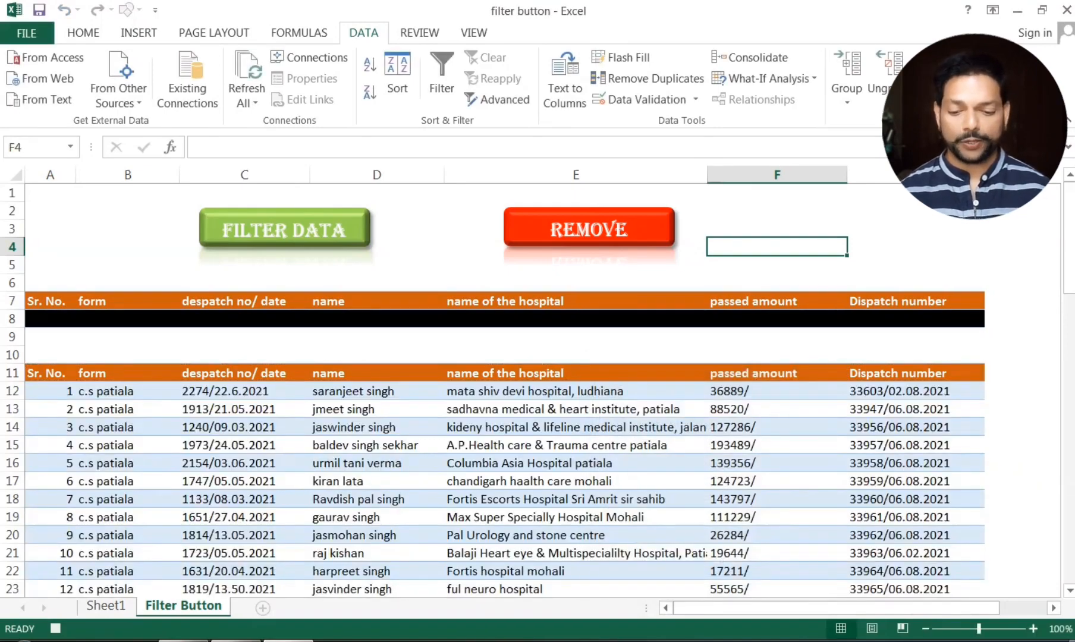
scroll(506, 387, down, 5)
scroll(506, 386, down, 8)
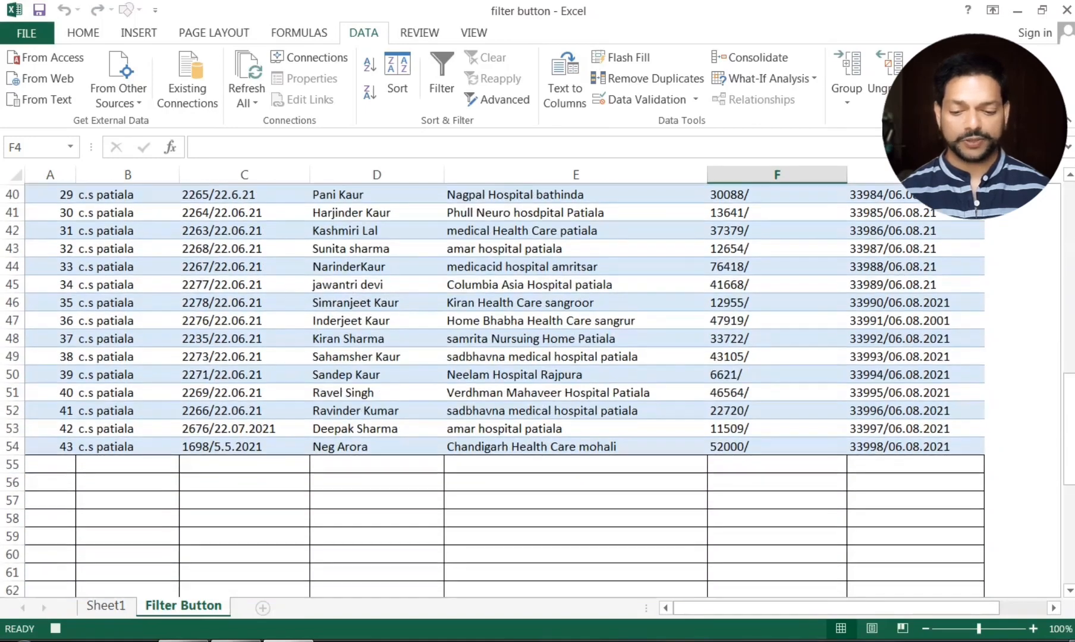
scroll(505, 387, up, 11)
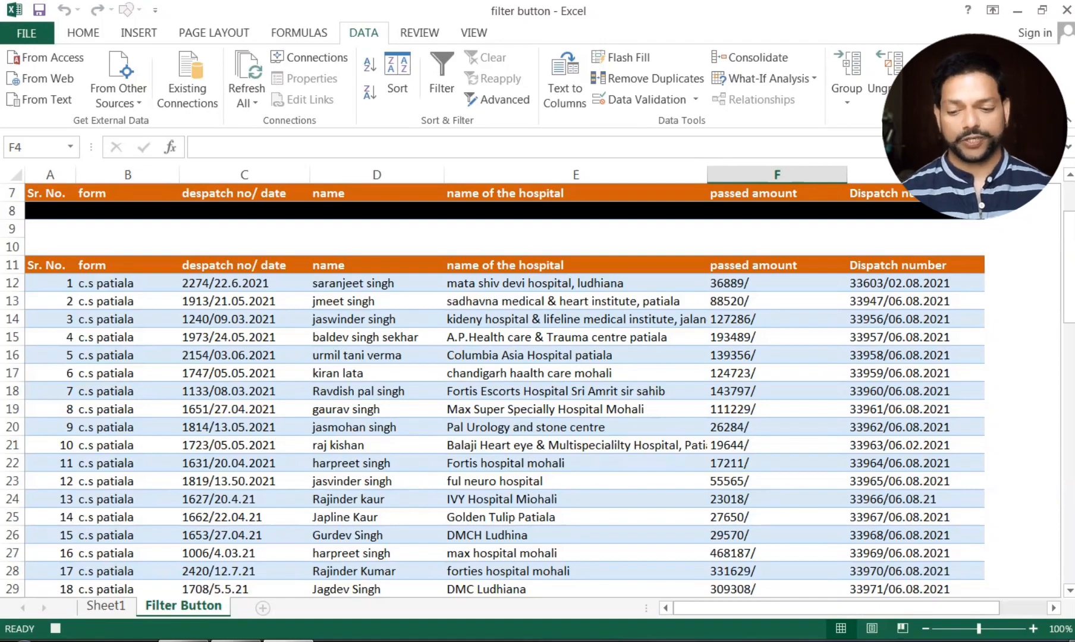
scroll(505, 387, up, 2)
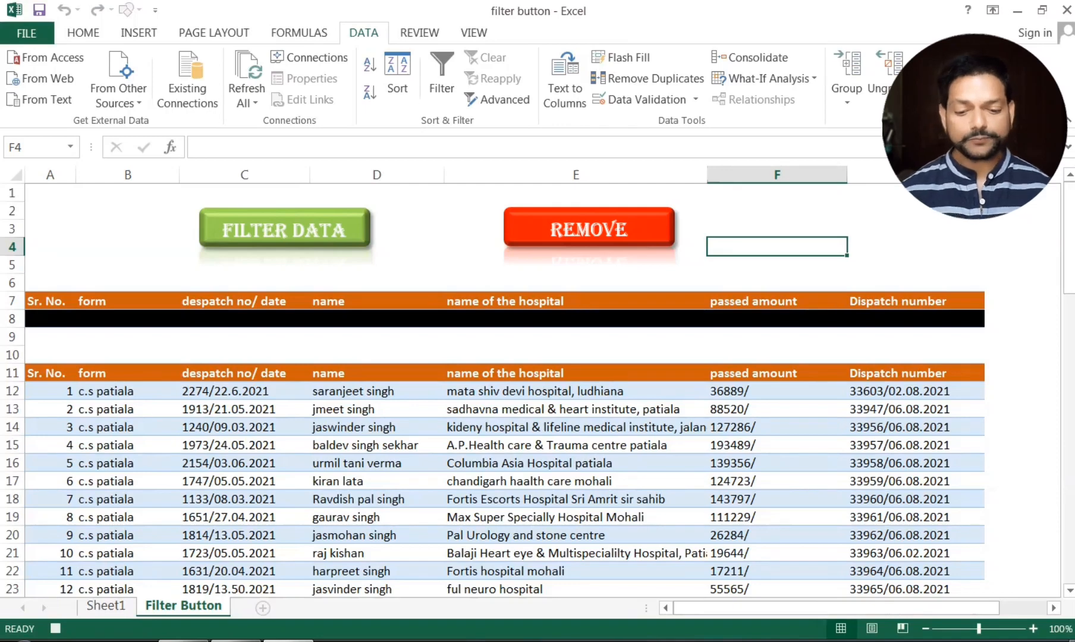
- Stop the current macro recording and assign Macro2 to the FILTER DATA button
click(473, 33)
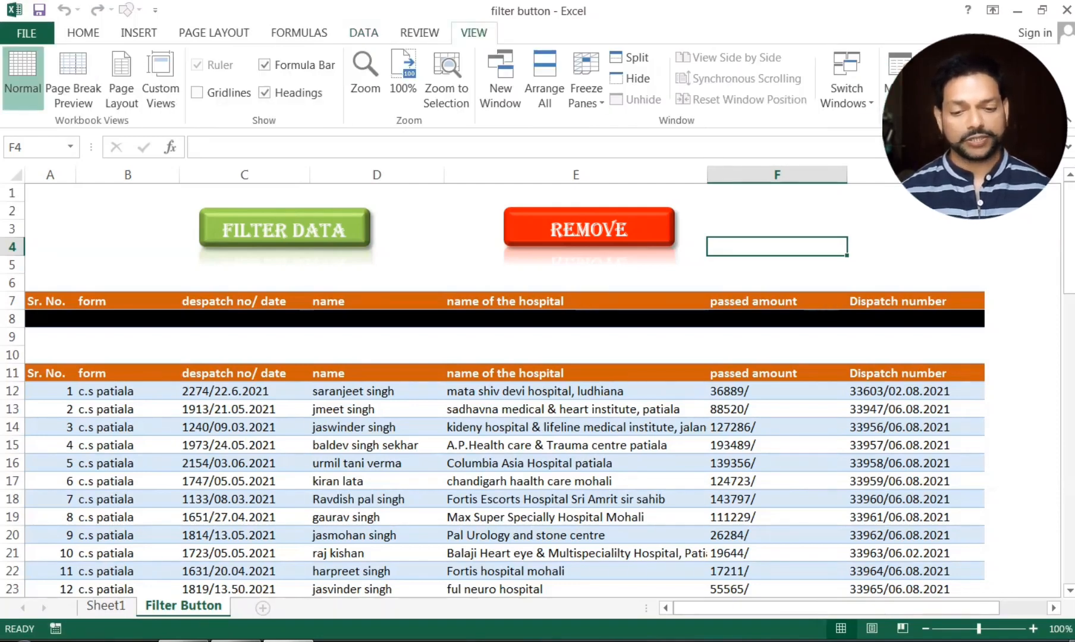
click(358, 215)
right_click(358, 213)
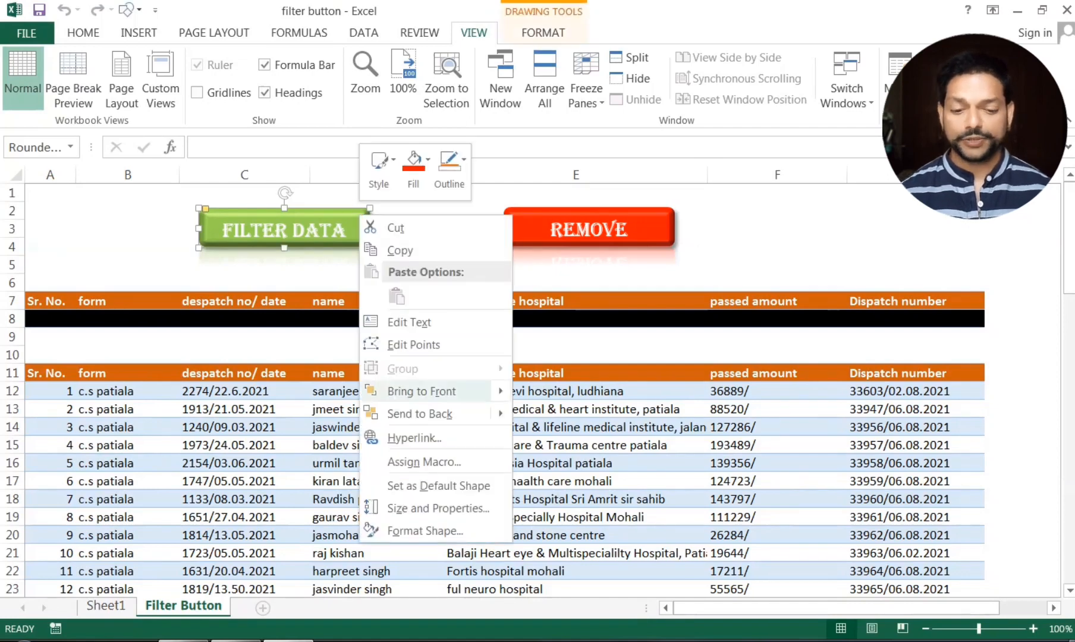
click(443, 459)
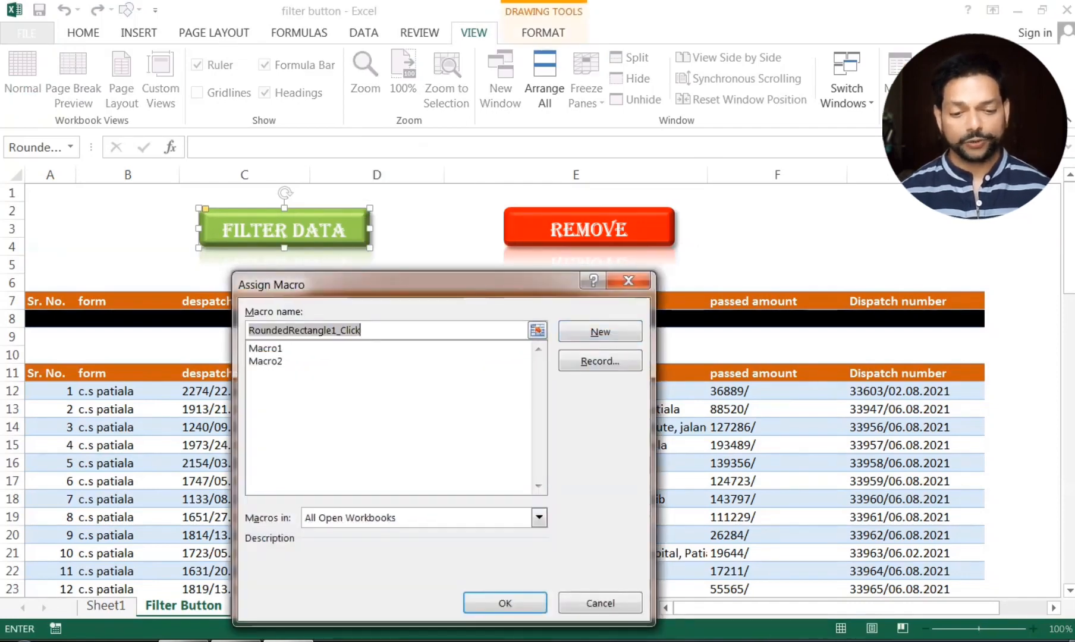
click(269, 362)
click(505, 603)
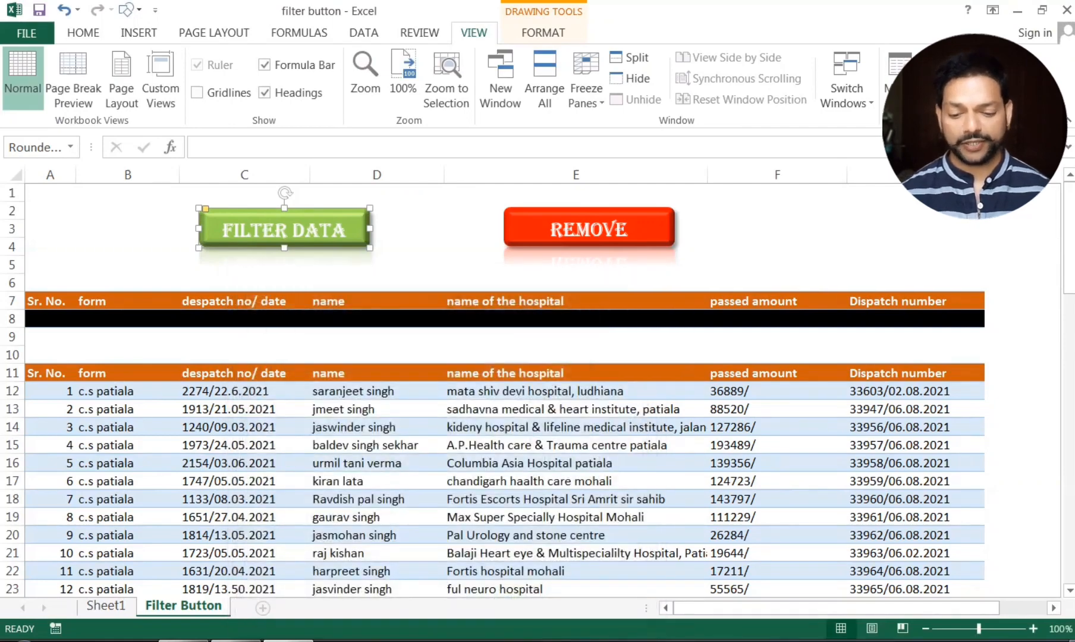
click(343, 262)
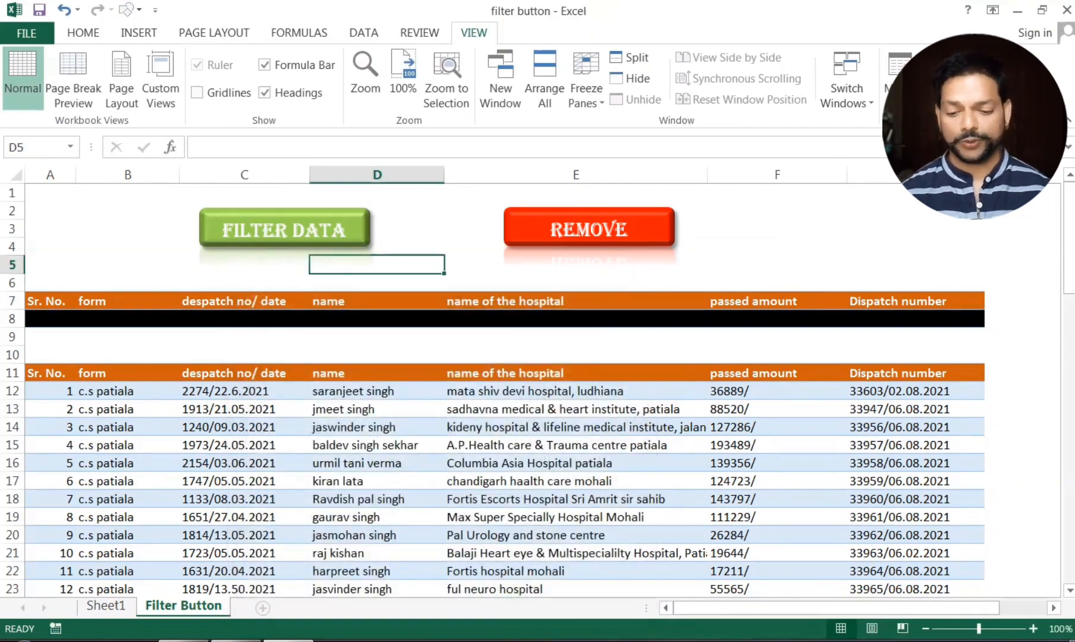
- Select cell E8 under name of the hospital and start recording Macro3, stored in This Workbook
click(776, 247)
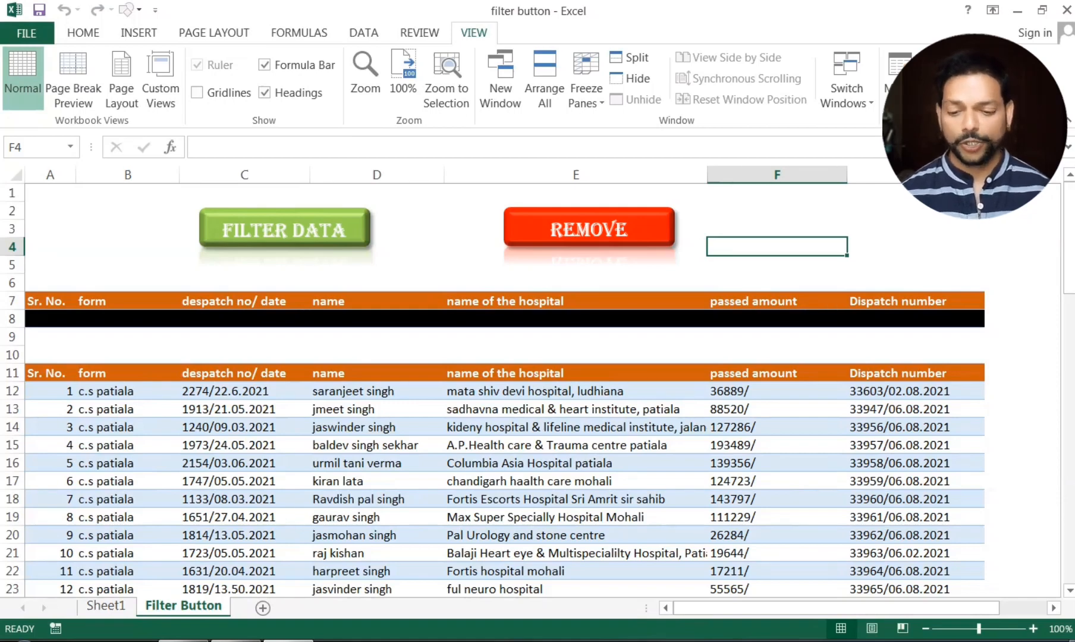
click(721, 227)
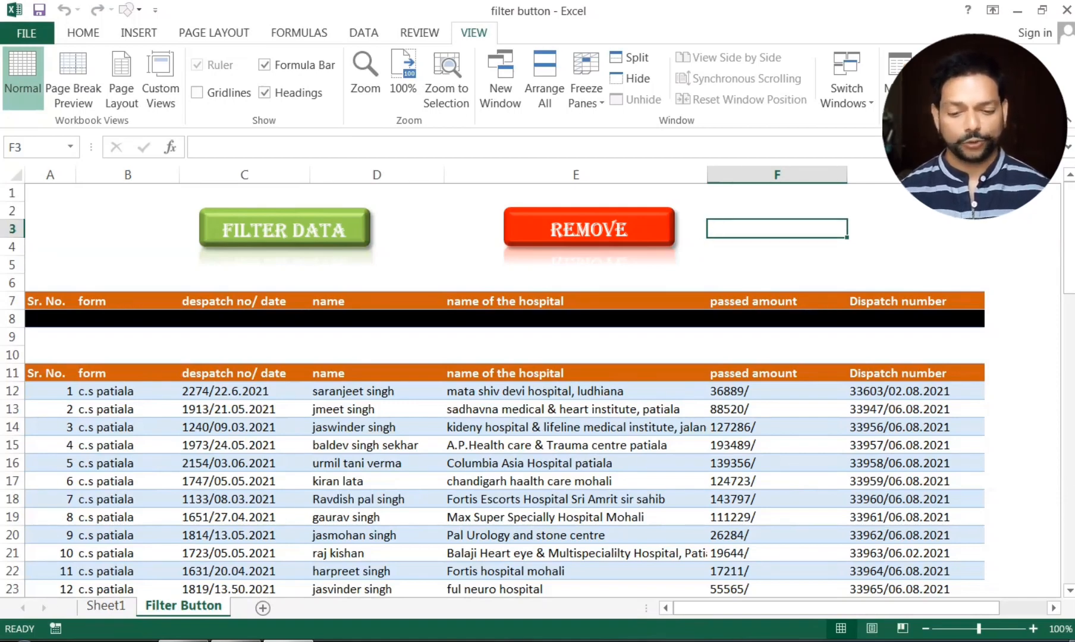
click(591, 322)
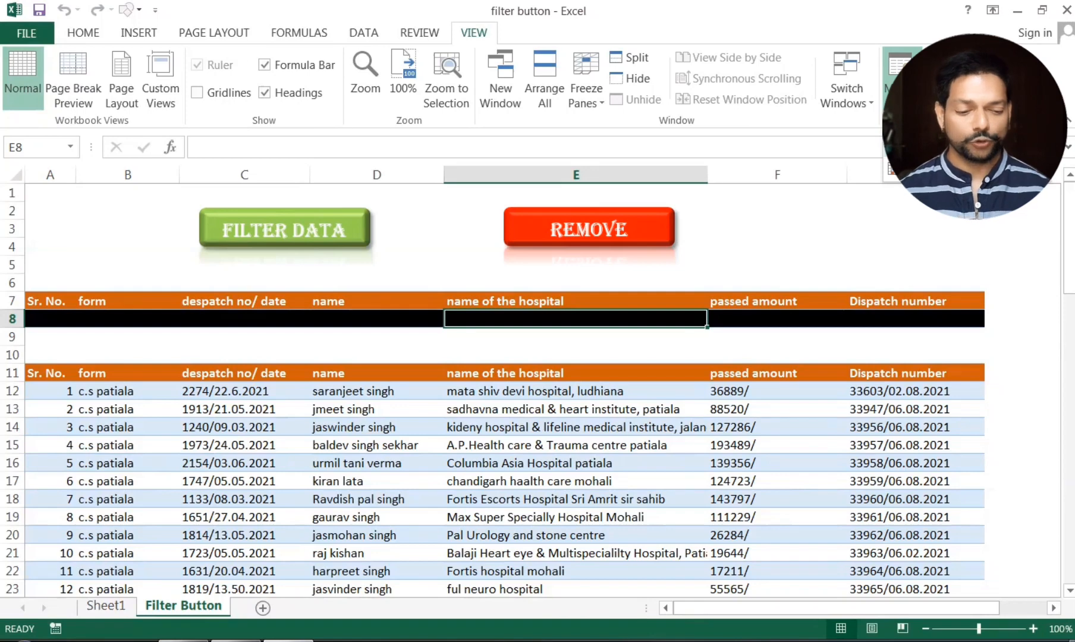
click(932, 148)
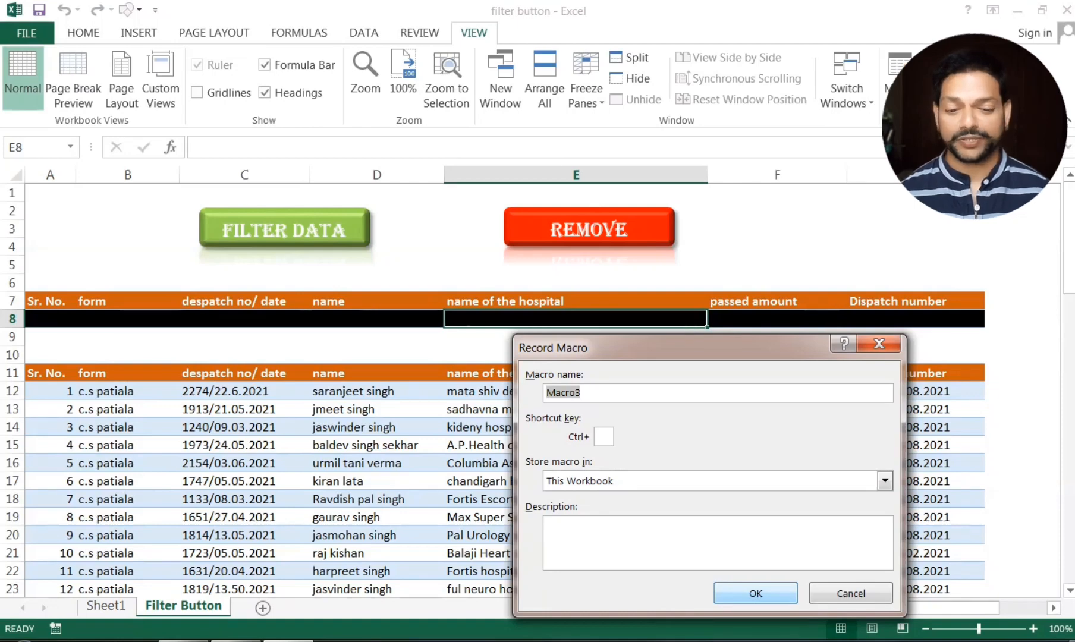
key(Return)
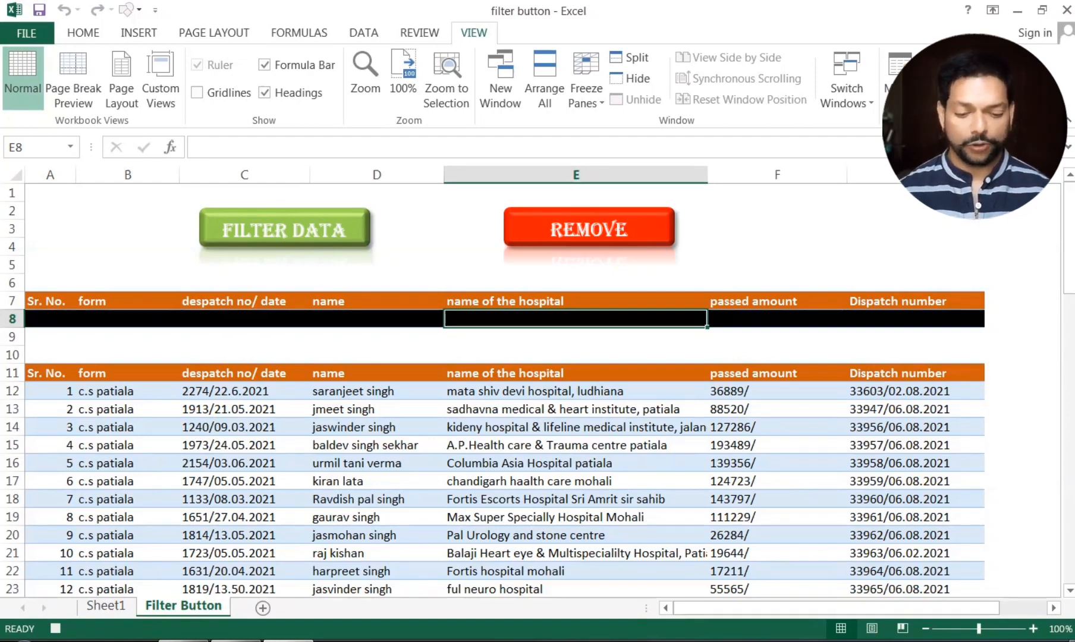
- Clear the criteria cells A8:G8 and the extracted records in A12:G54, ending on cell E8
drag(53, 319, 898, 319)
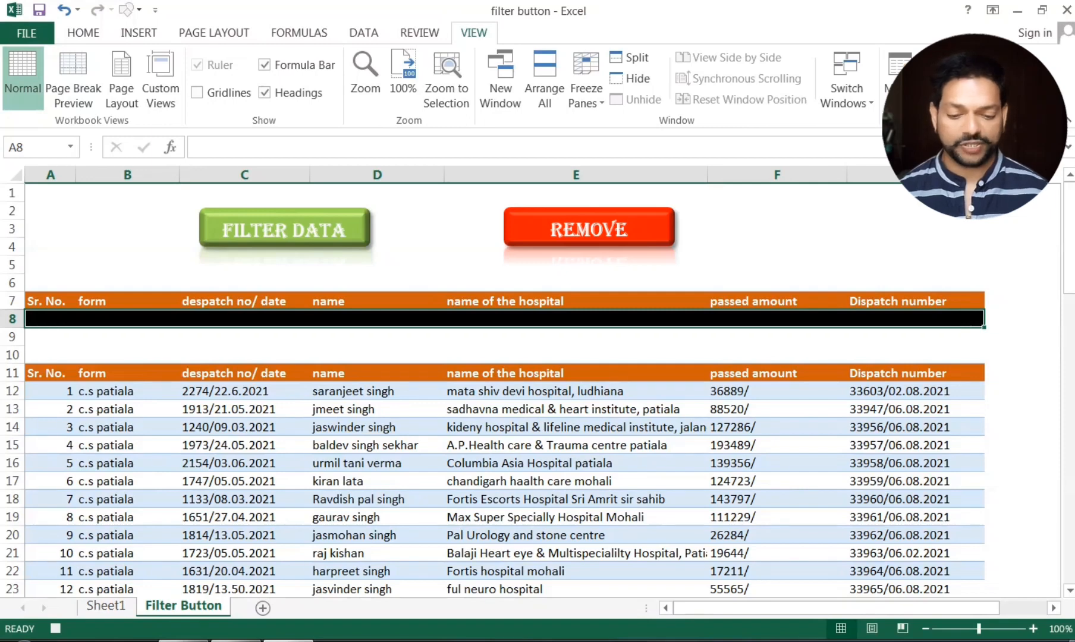
click(51, 390)
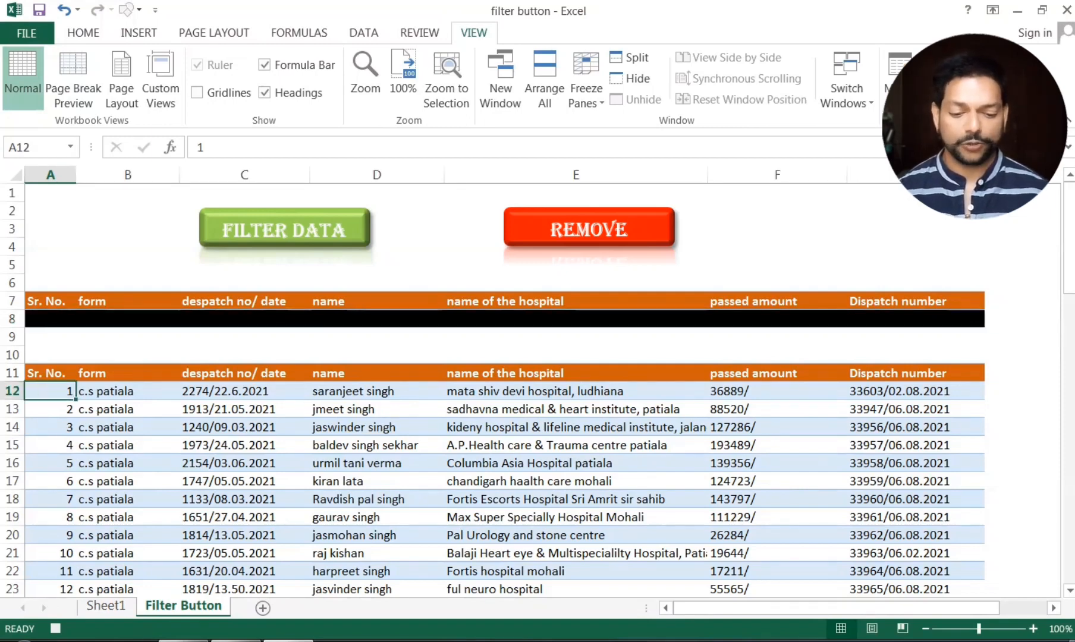
key(ctrl+shift+Right)
key(ctrl+shift+Down)
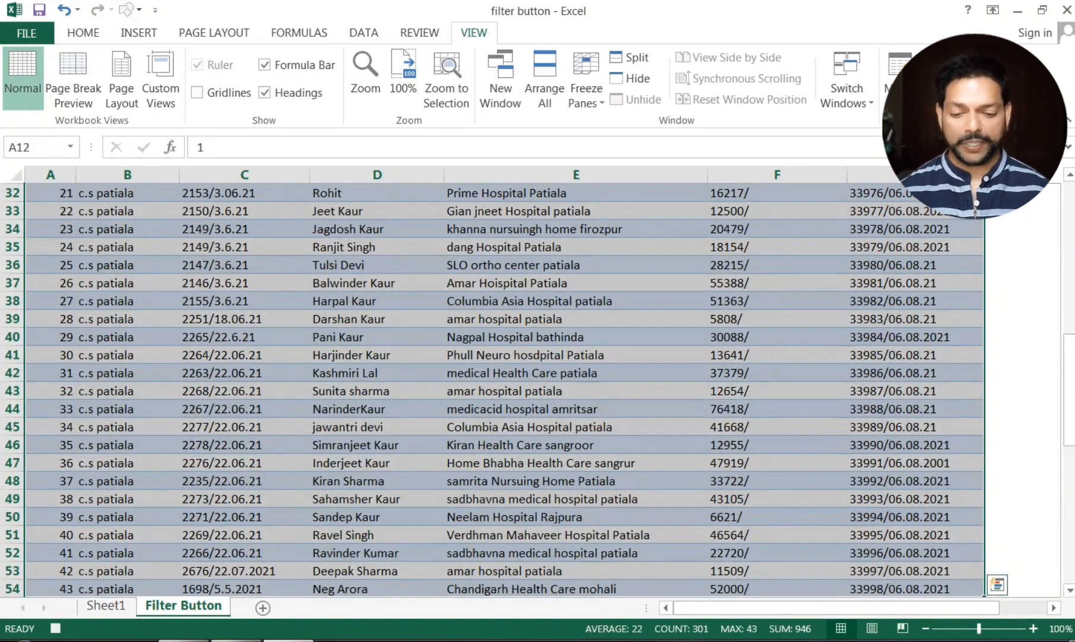
key(Delete)
scroll(505, 387, up, 10)
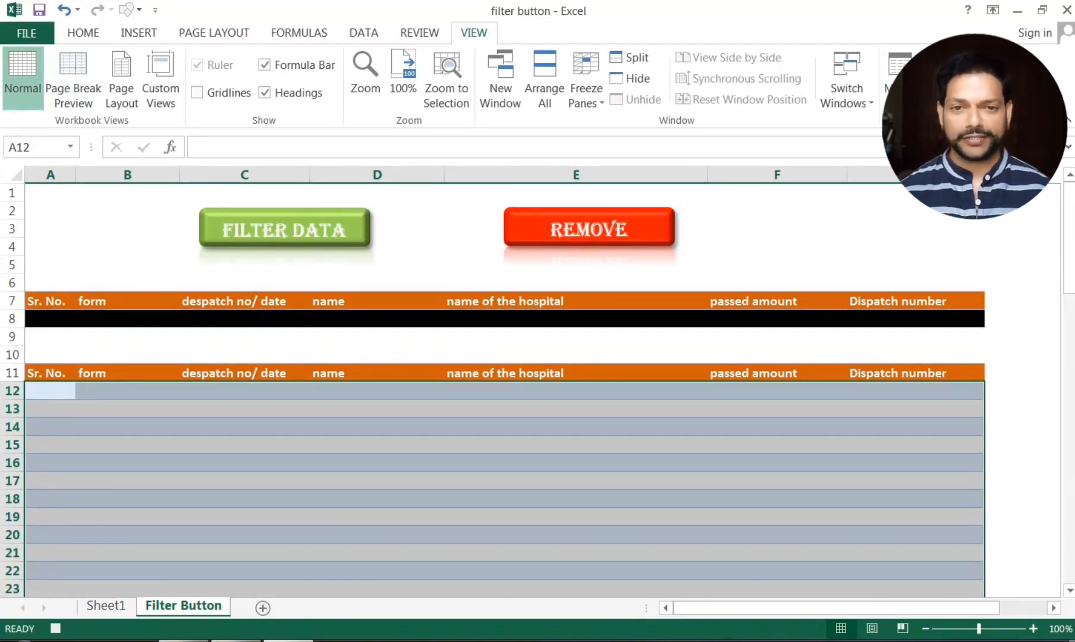
click(503, 319)
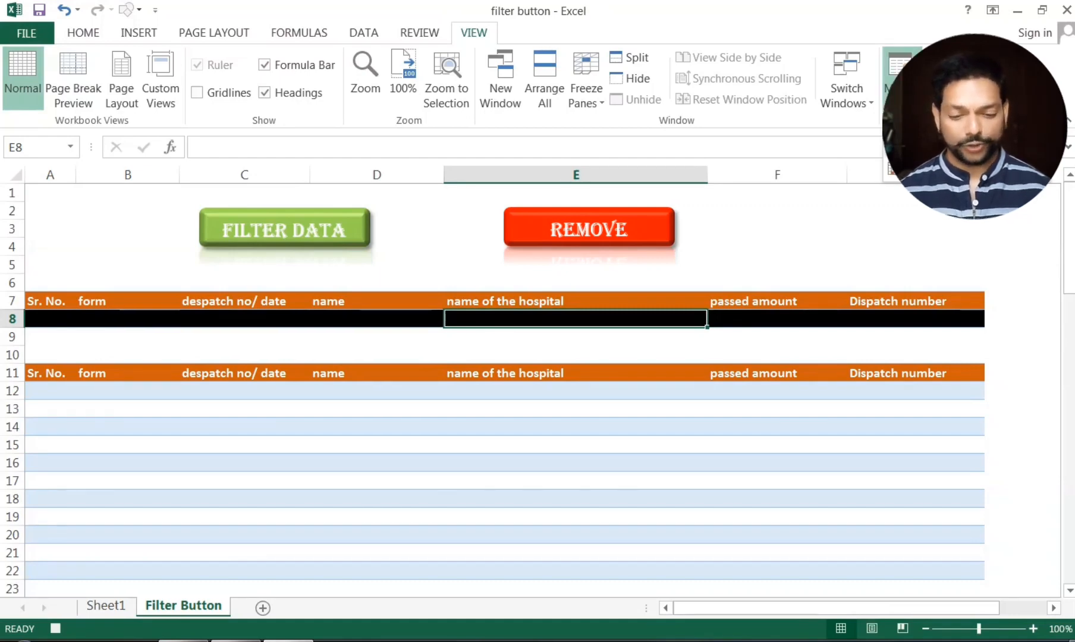
- Stop the macro recording and assign Macro3 to the REMOVE button
click(935, 146)
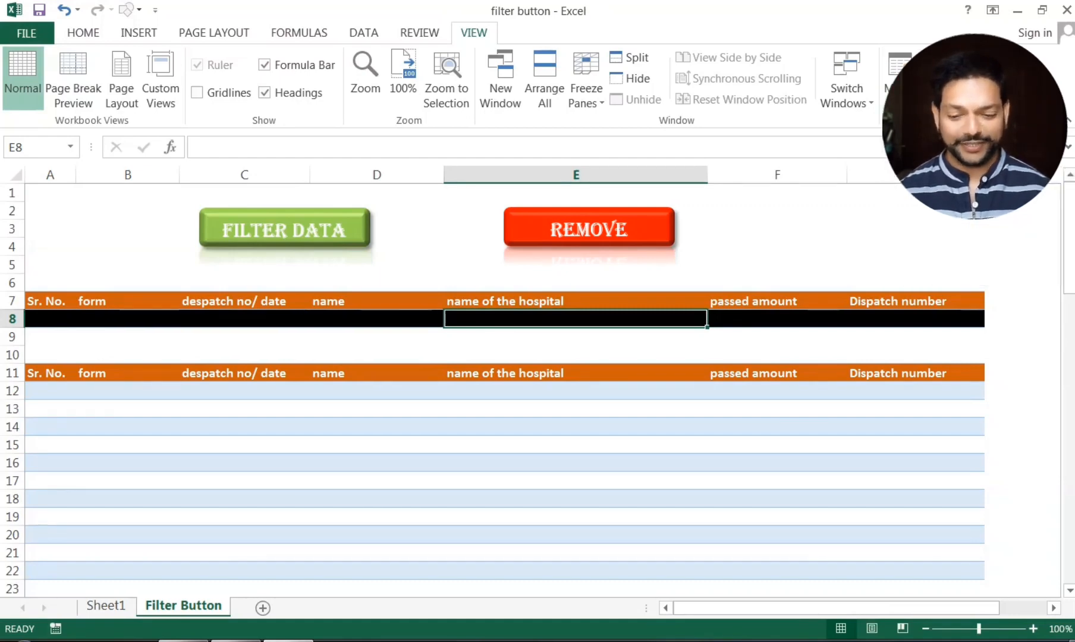
click(654, 226)
right_click(657, 215)
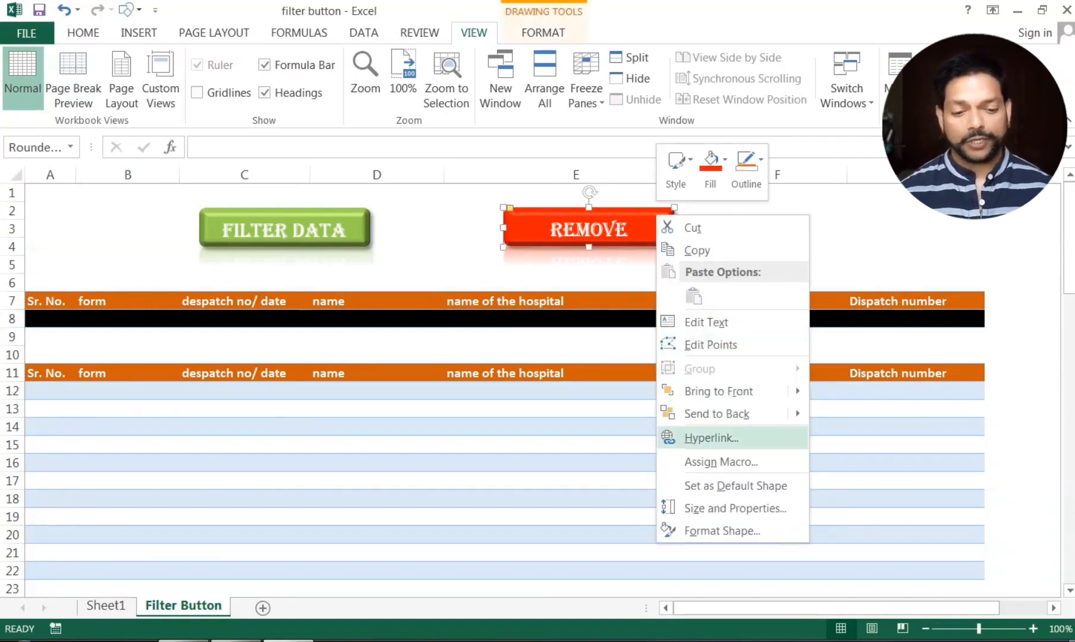
click(721, 462)
click(550, 373)
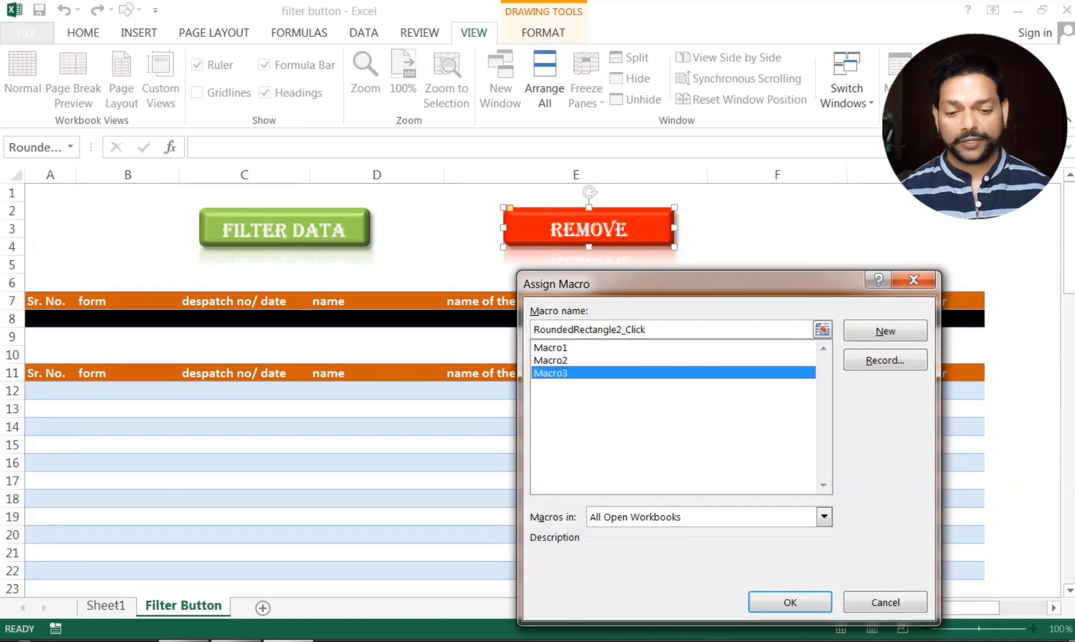
click(778, 598)
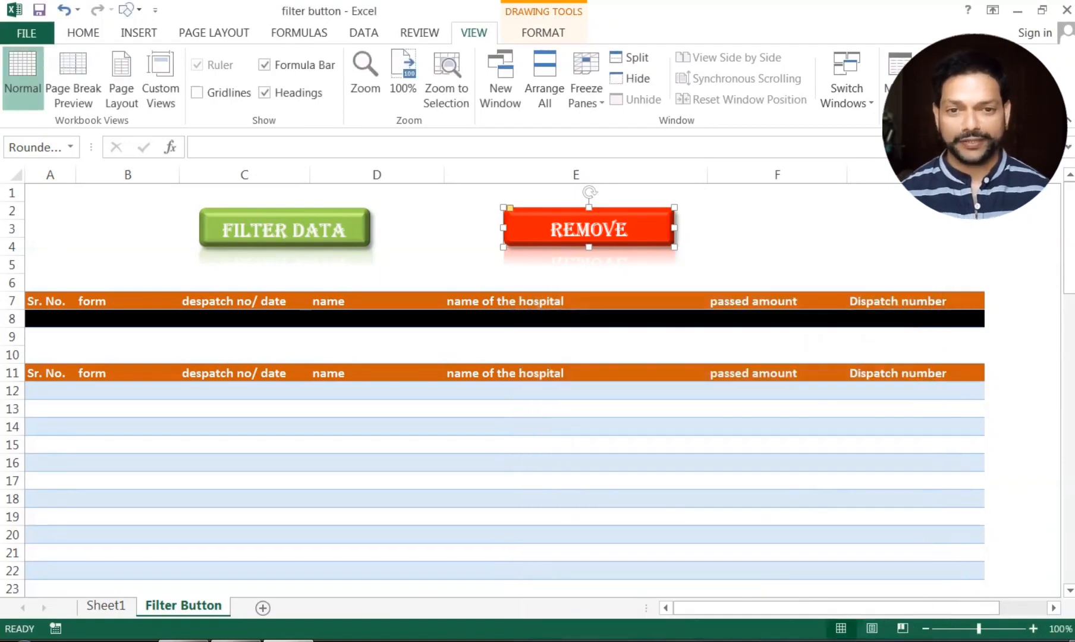
click(753, 253)
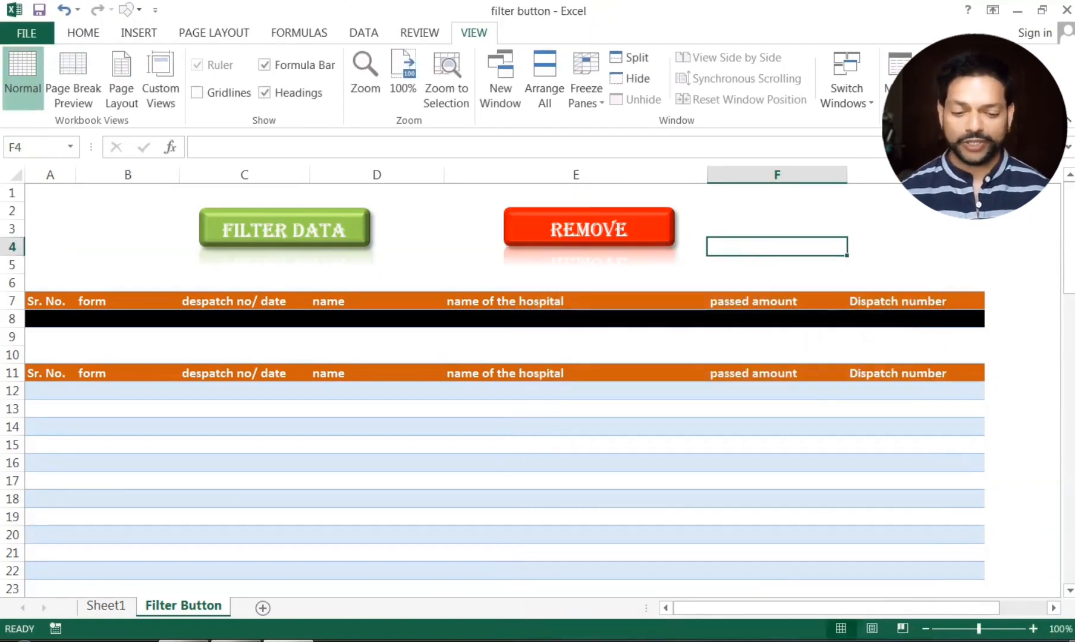
- Test the FILTER DATA and REMOVE buttons, comparing the extracted records with those on Sheet1 before removing them
click(284, 229)
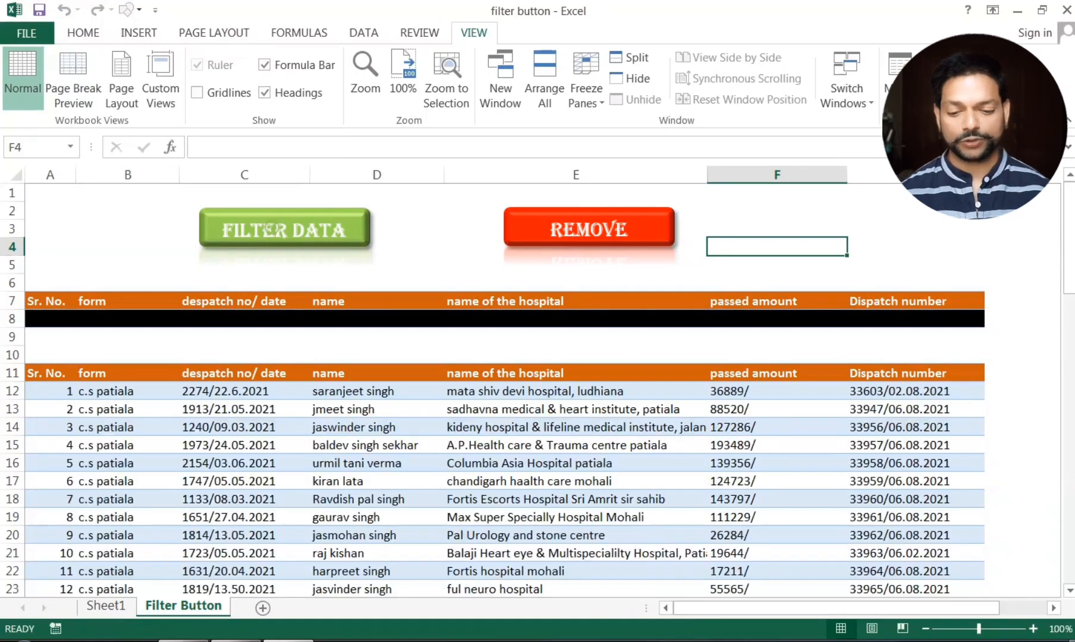
click(585, 235)
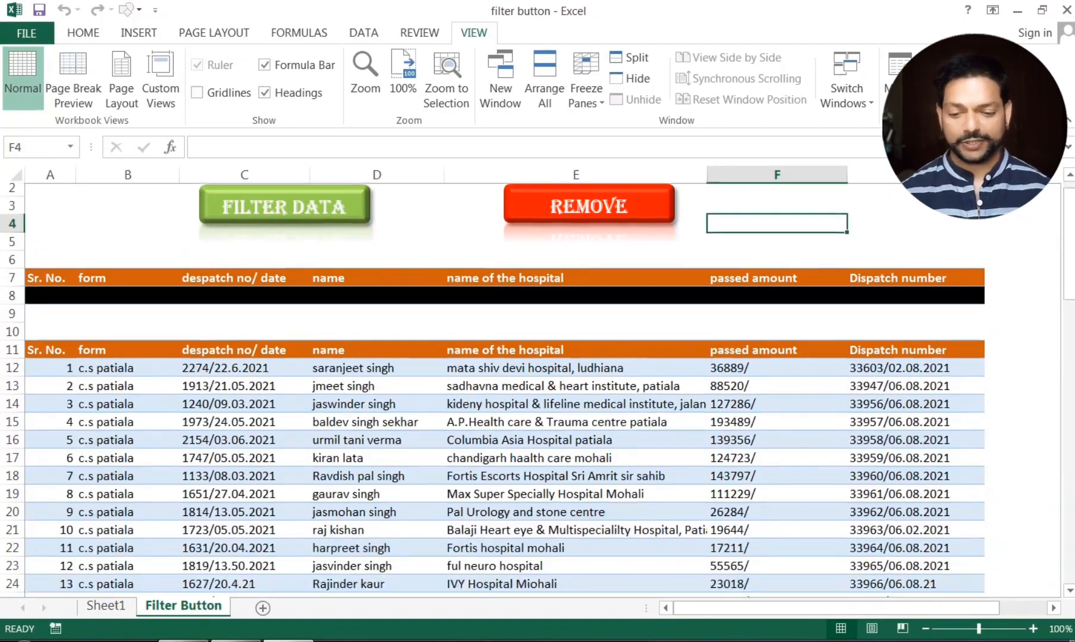
scroll(536, 386, down, 9)
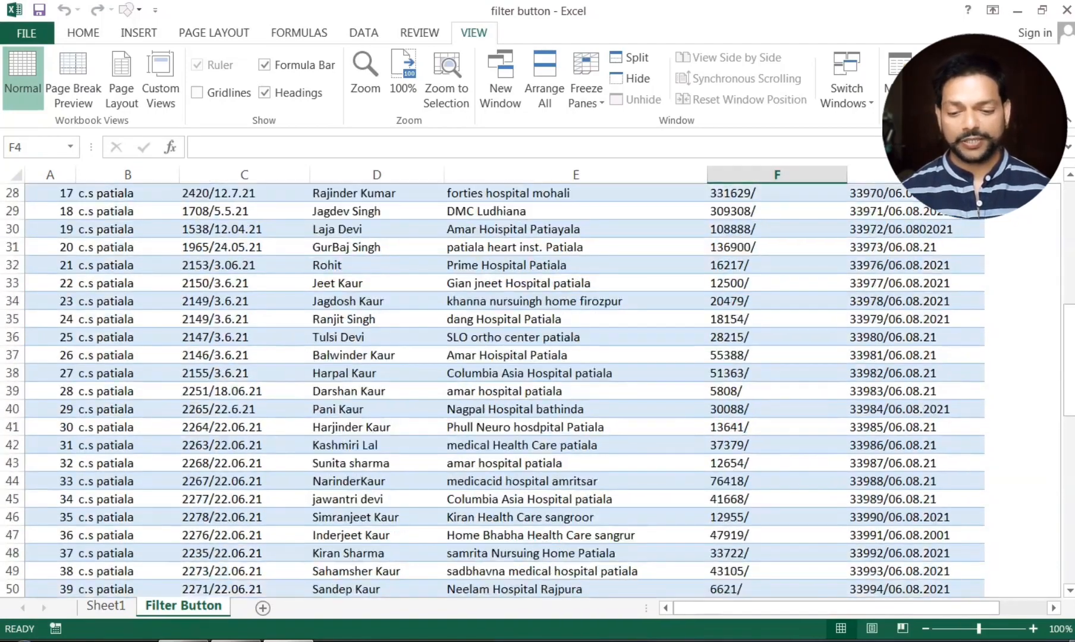
scroll(535, 386, down, 4)
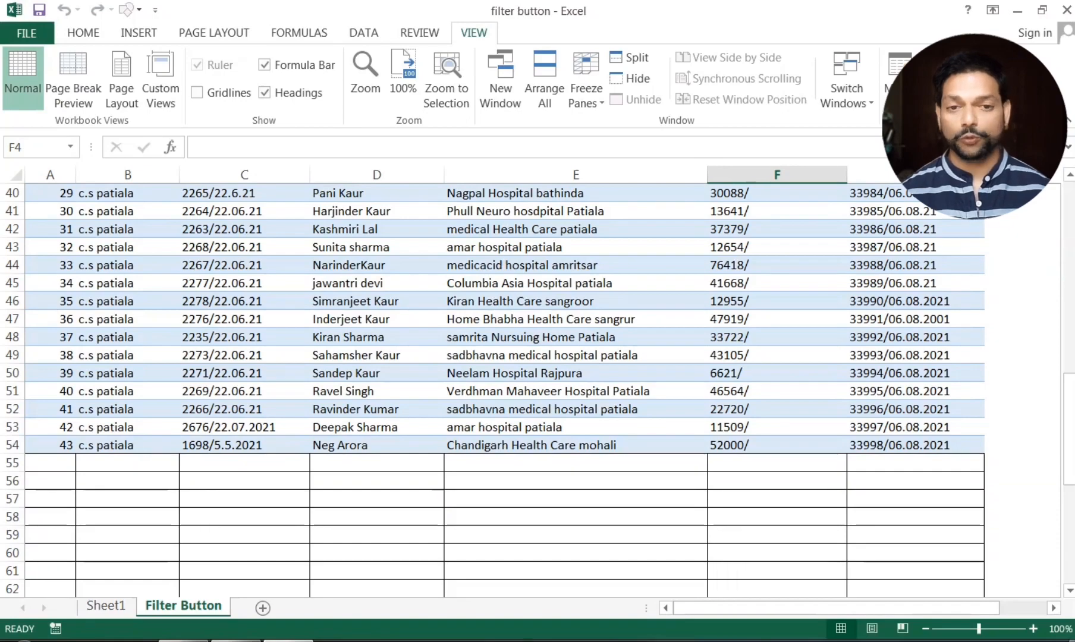
scroll(535, 387, up, 11)
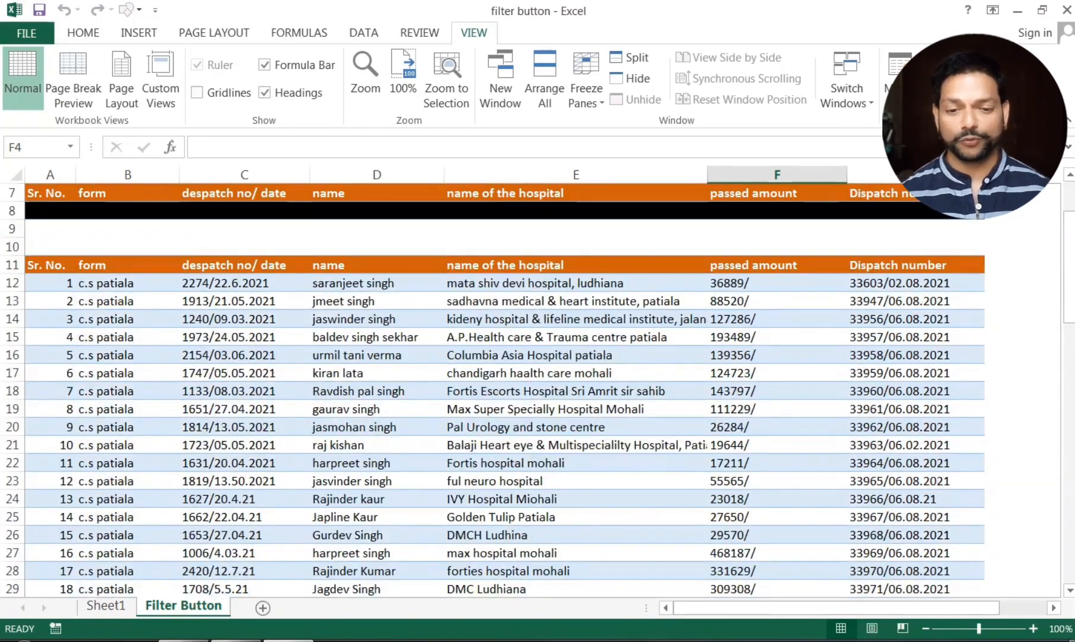
click(105, 605)
scroll(535, 387, down, 8)
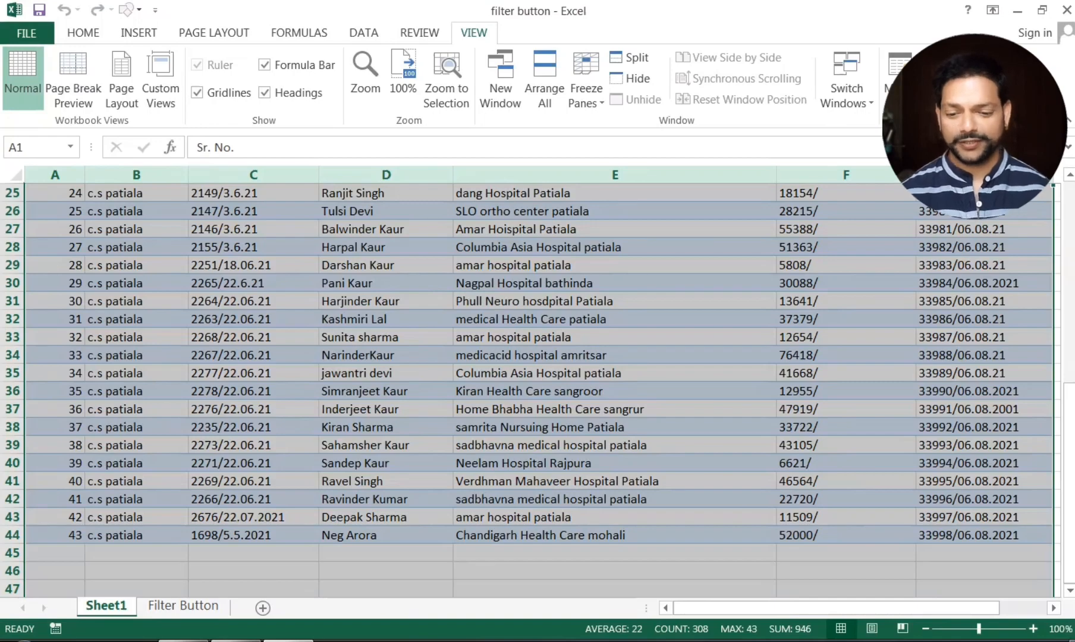
key(ctrl+Page_Down)
scroll(535, 387, down, 10)
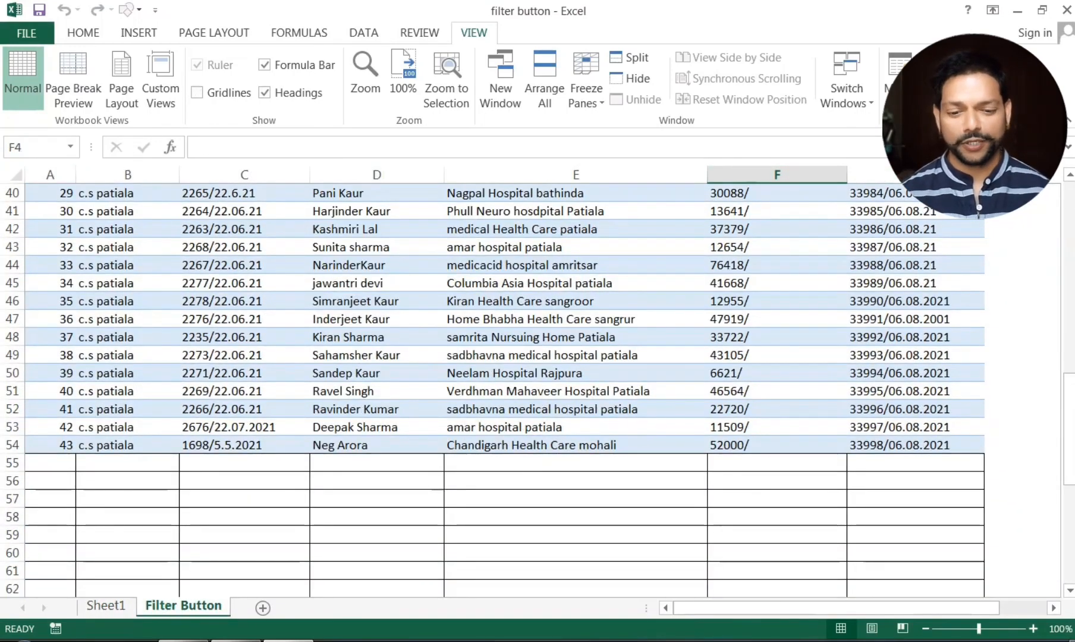
scroll(535, 386, up, 2)
scroll(535, 386, up, 11)
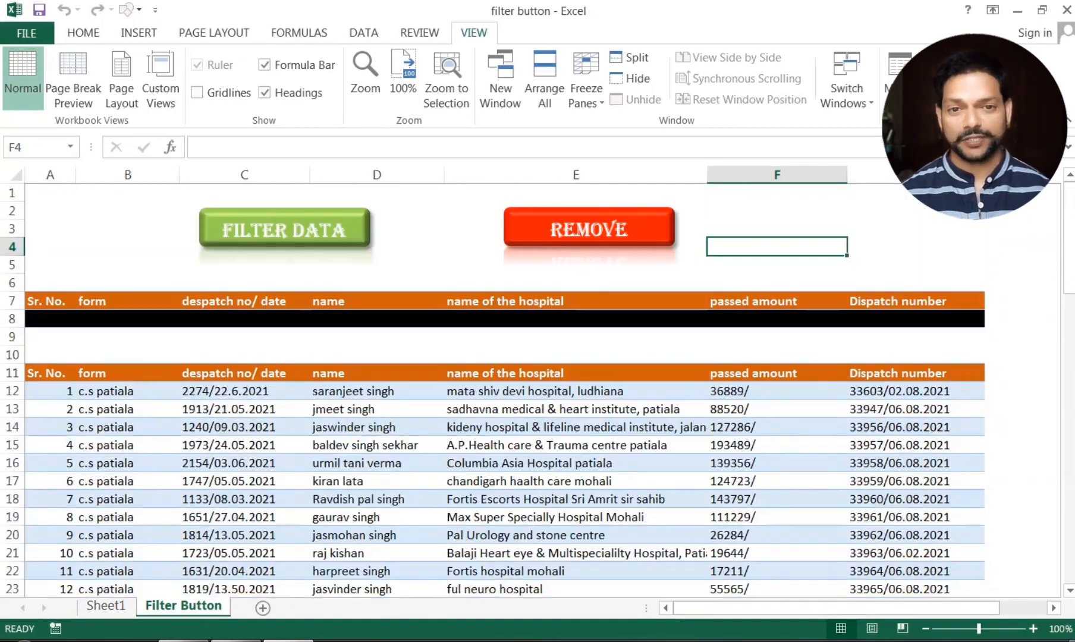
click(588, 227)
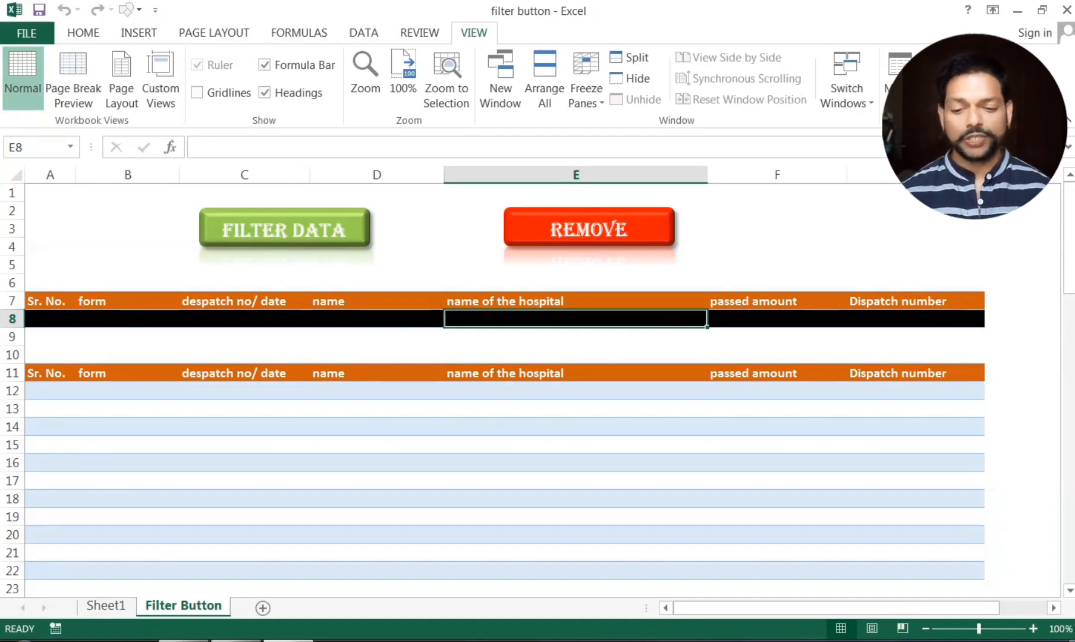
- Set the data validation of the name of the hospital criteria cell E8 to allow a list
click(364, 32)
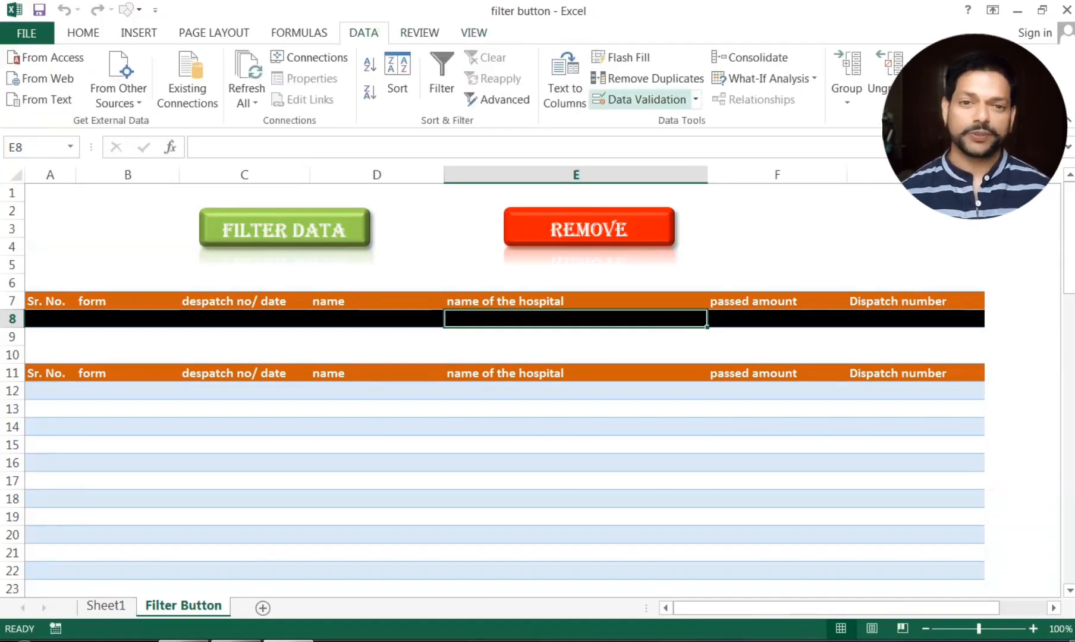
click(643, 99)
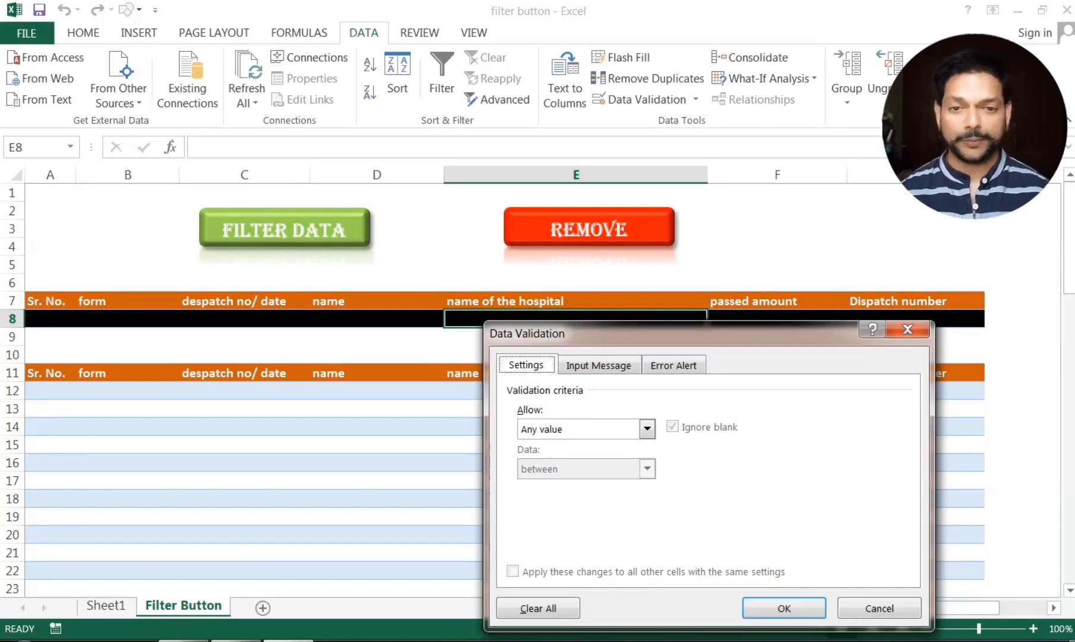
click(647, 429)
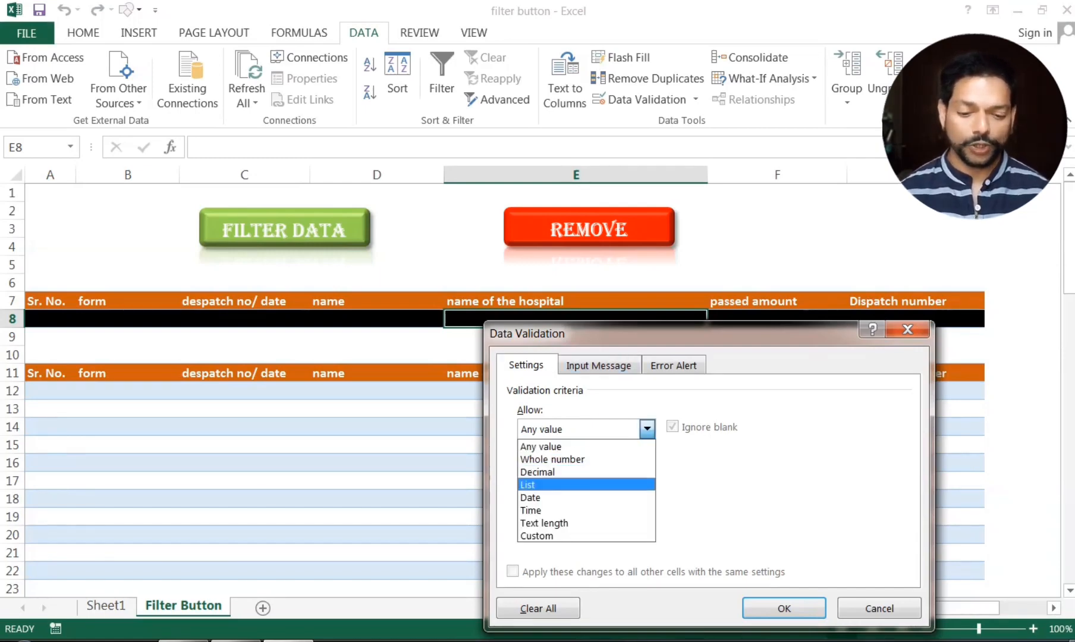
click(566, 483)
drag(637, 338, 875, 148)
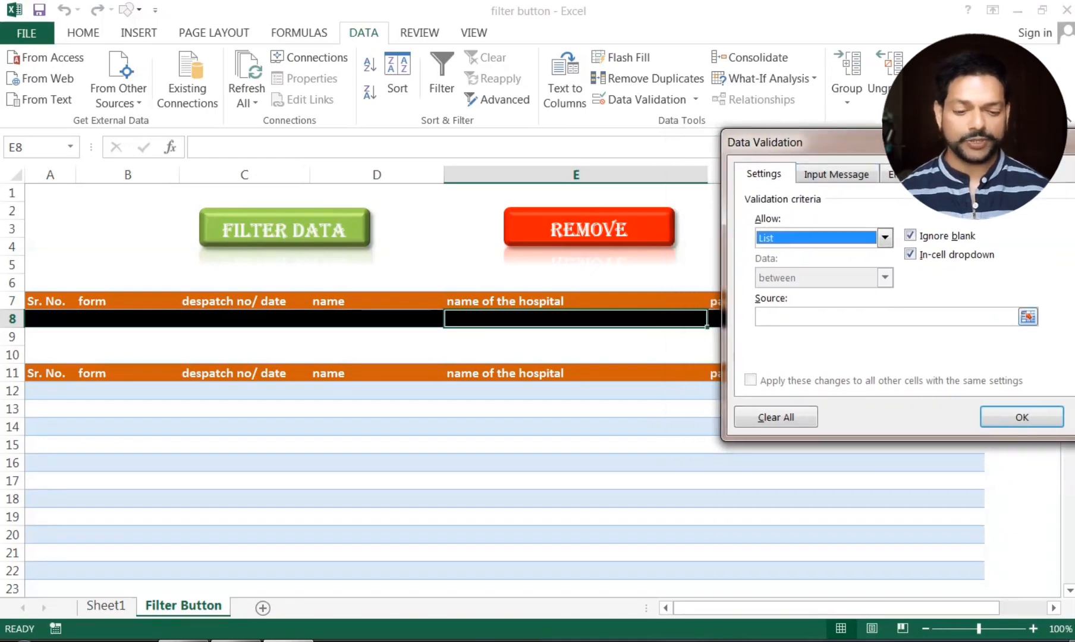
- Use Sheet1's entire hospital name column, =Sheet1!$E:$E, as the list source for cell E8 and apply the validation
click(850, 317)
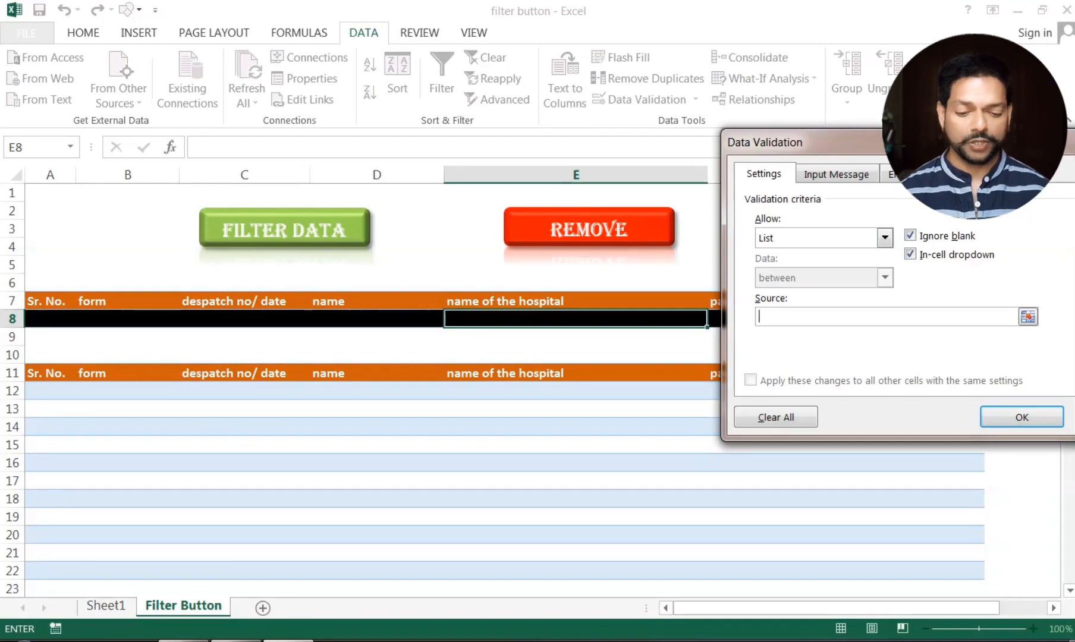
click(106, 605)
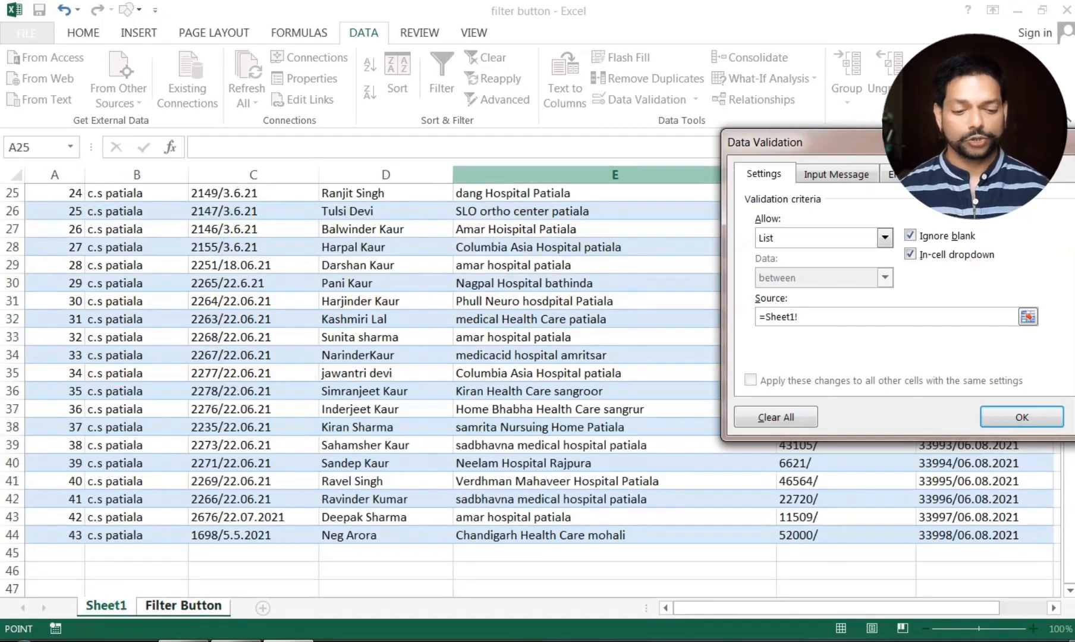
scroll(356, 387, up, 8)
click(615, 175)
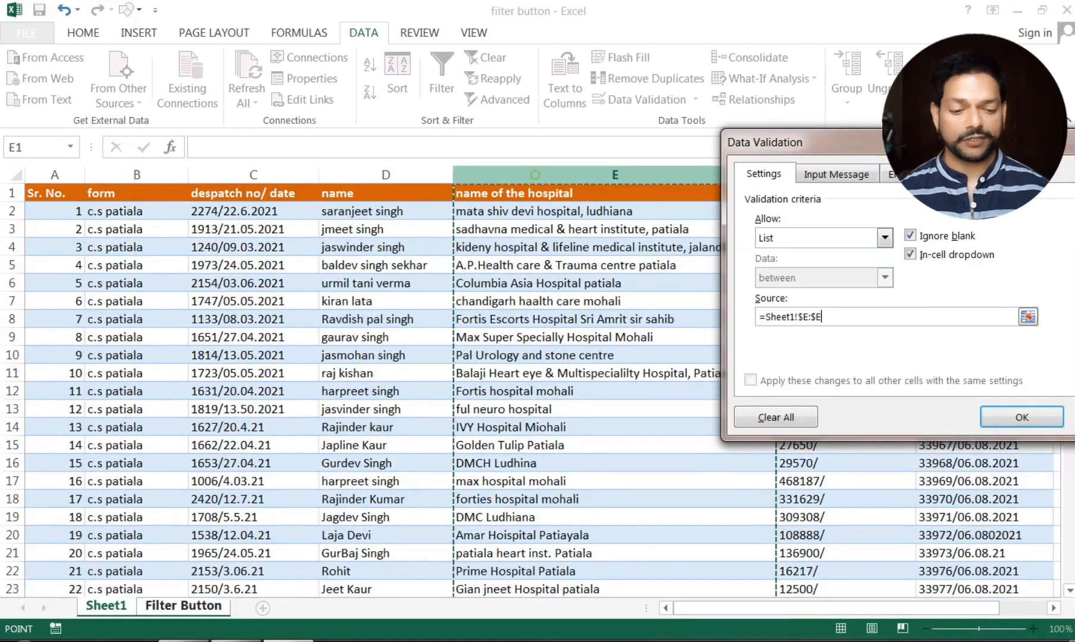
scroll(357, 386, down, 9)
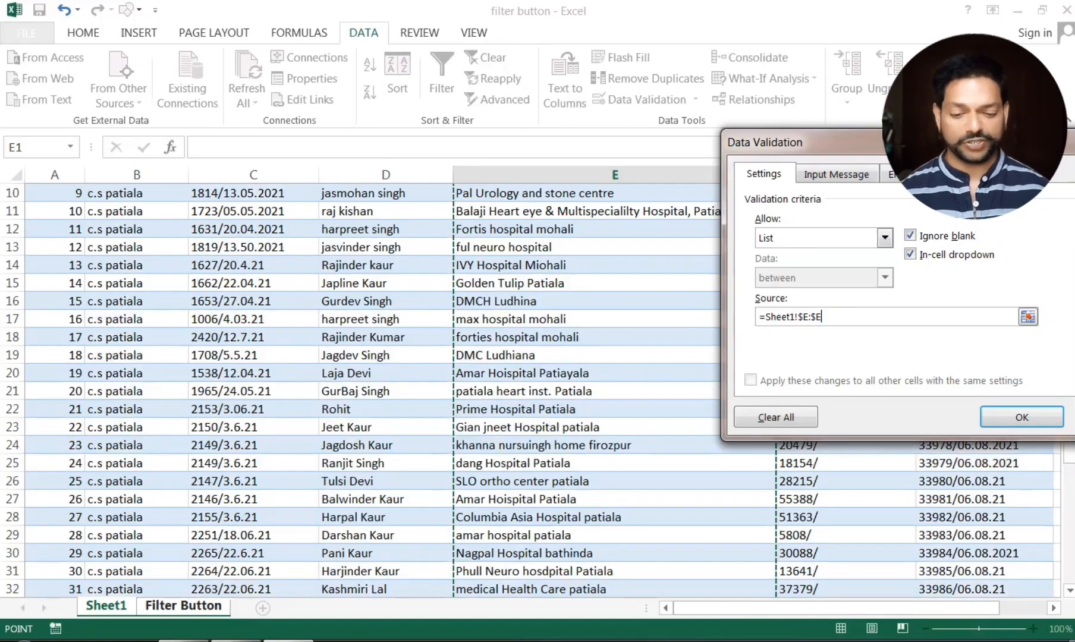
scroll(356, 387, down, 13)
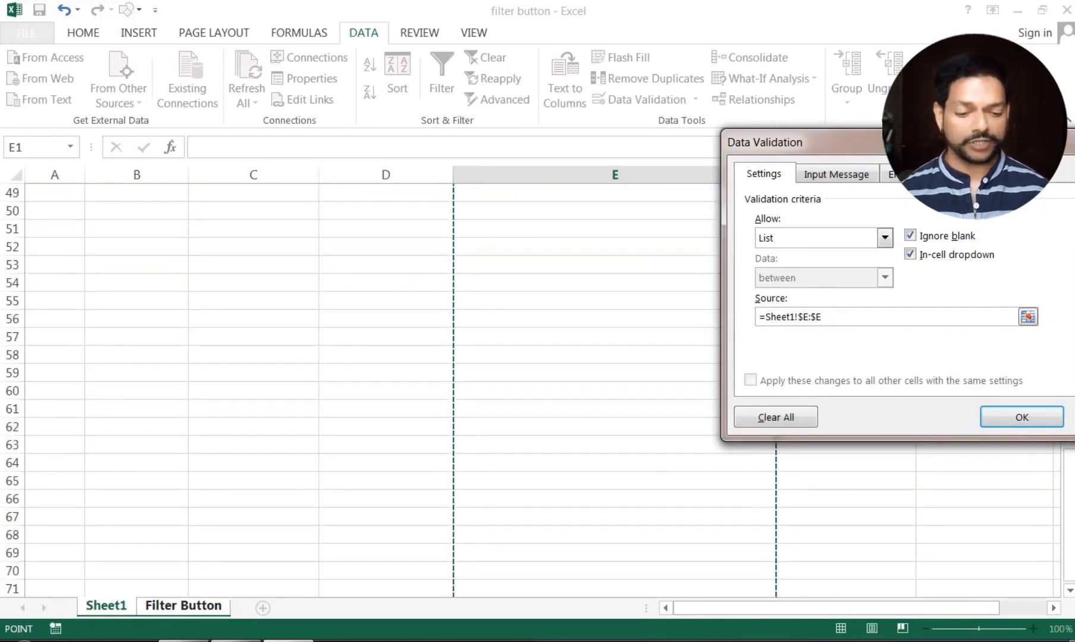
scroll(357, 386, down, 5)
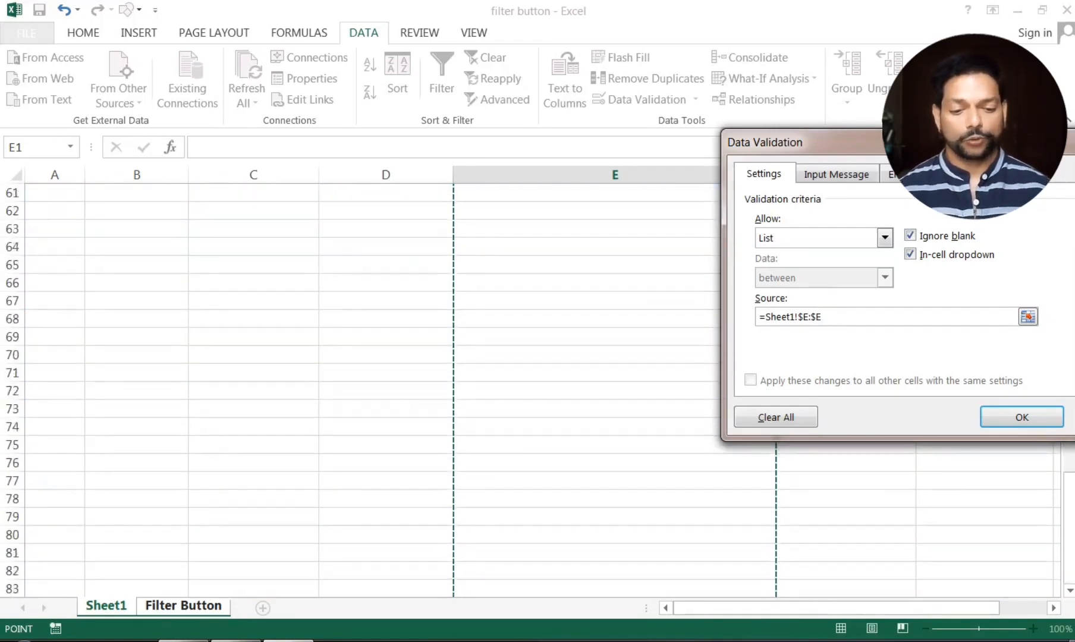
scroll(357, 387, up, 20)
scroll(357, 387, up, 7)
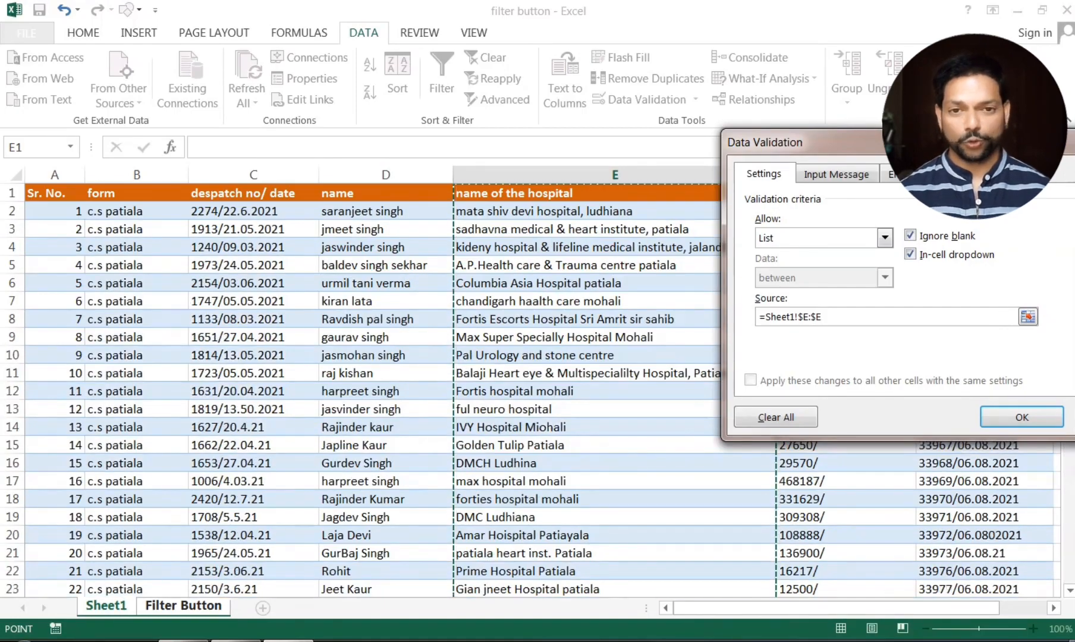
click(1021, 417)
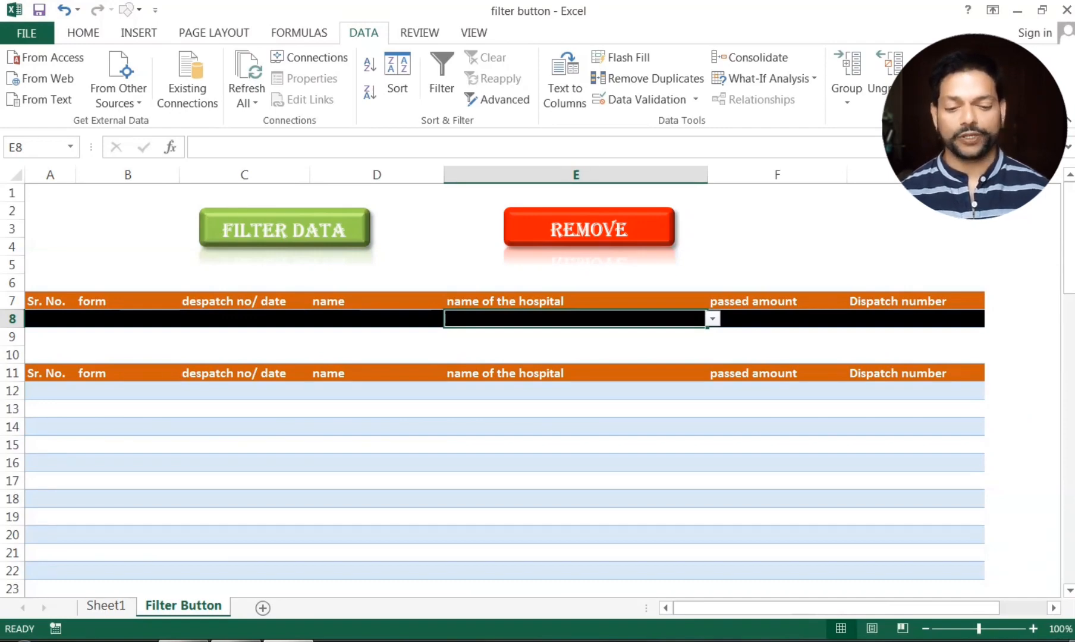
- Choose "sadhavna medical & heart institute, patiala" from the dropdown in E8 and run FILTER DATA
click(351, 317)
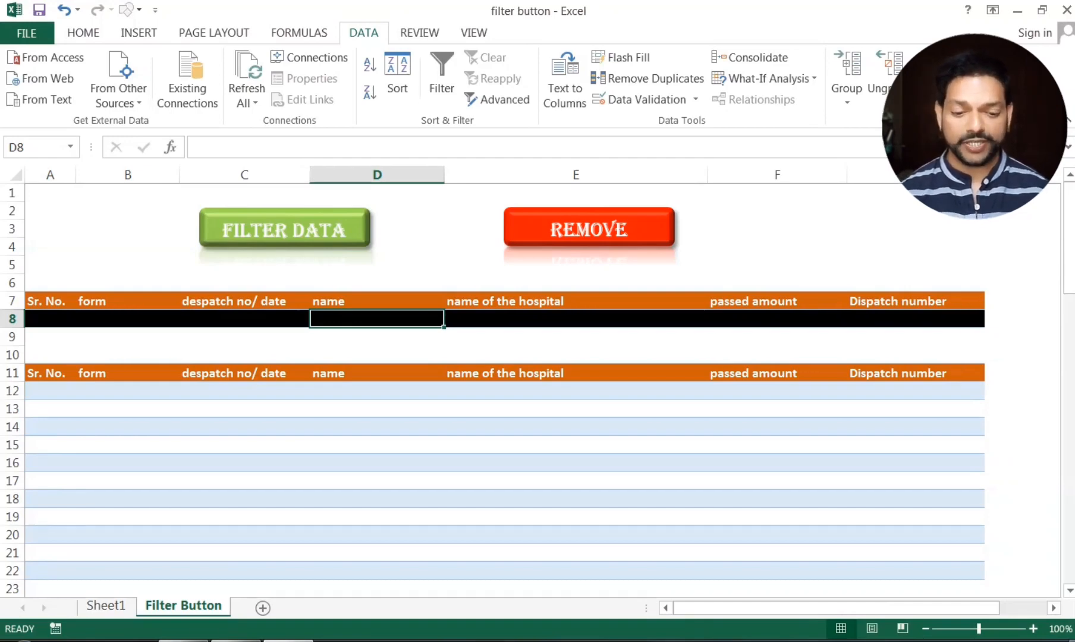
click(299, 222)
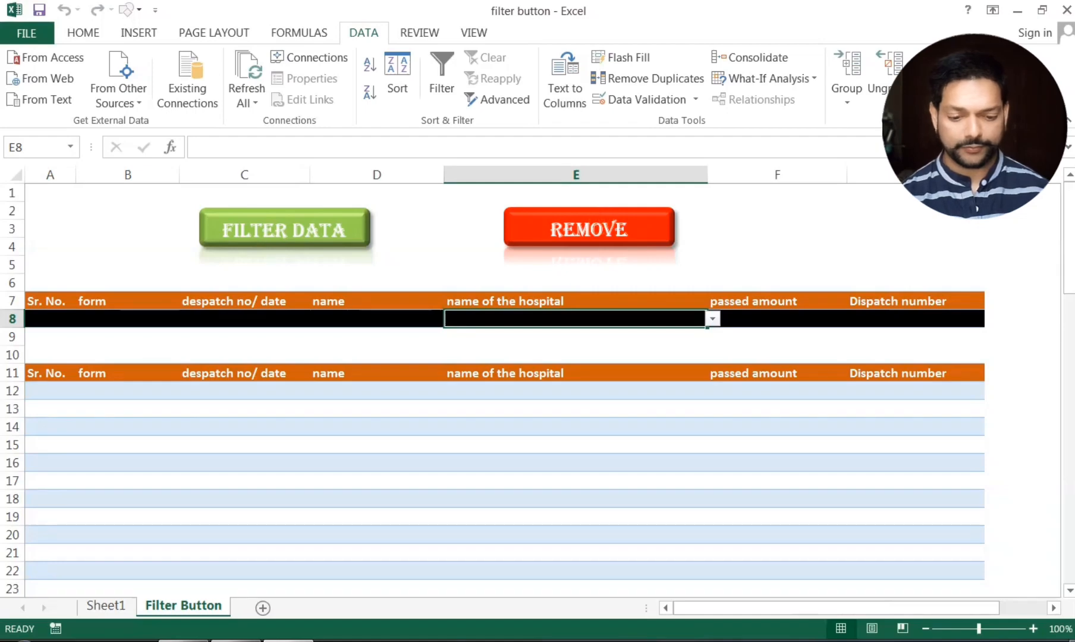
key(alt+Down)
key(Down)
key(Down)
click(538, 359)
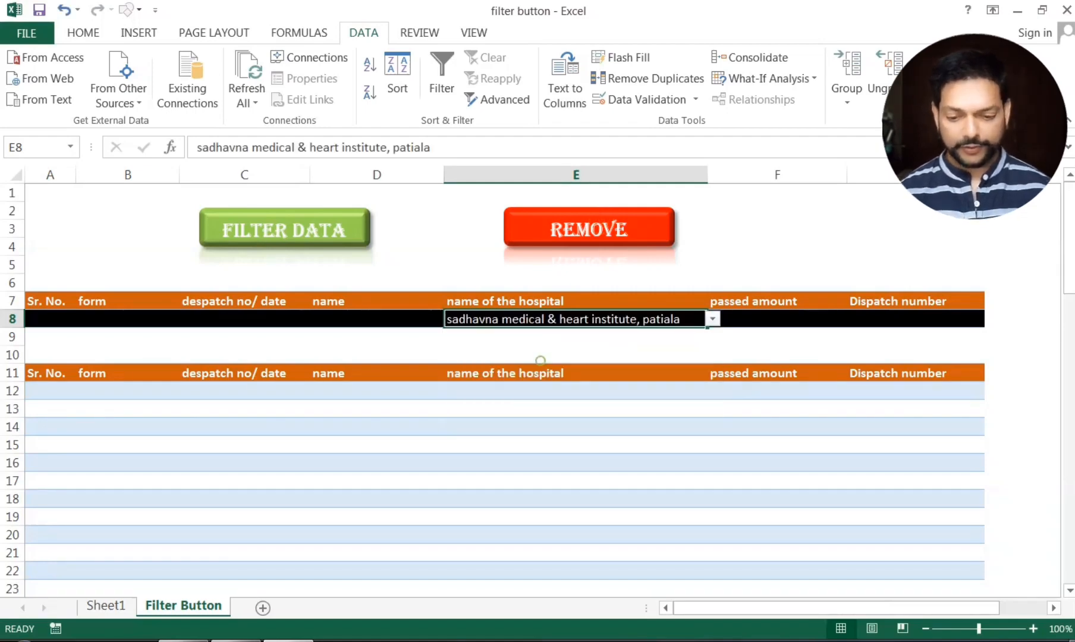
click(314, 231)
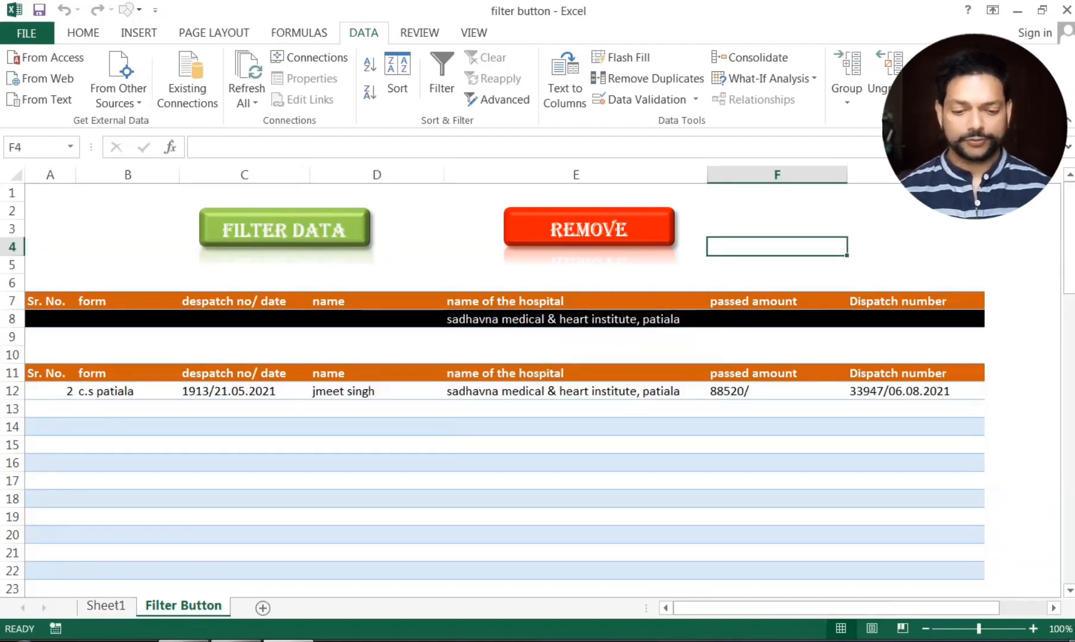
- Choose "Max Super Specially Hospital Mohali" as the hospital in E8 and extract its records with FILTER DATA
click(660, 319)
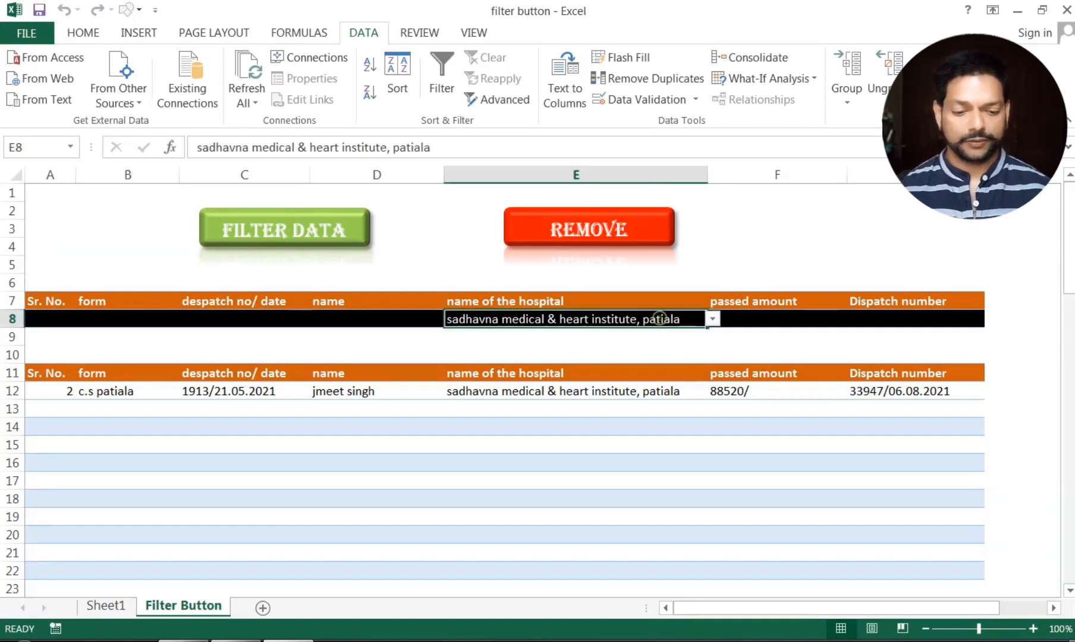
click(713, 319)
click(652, 410)
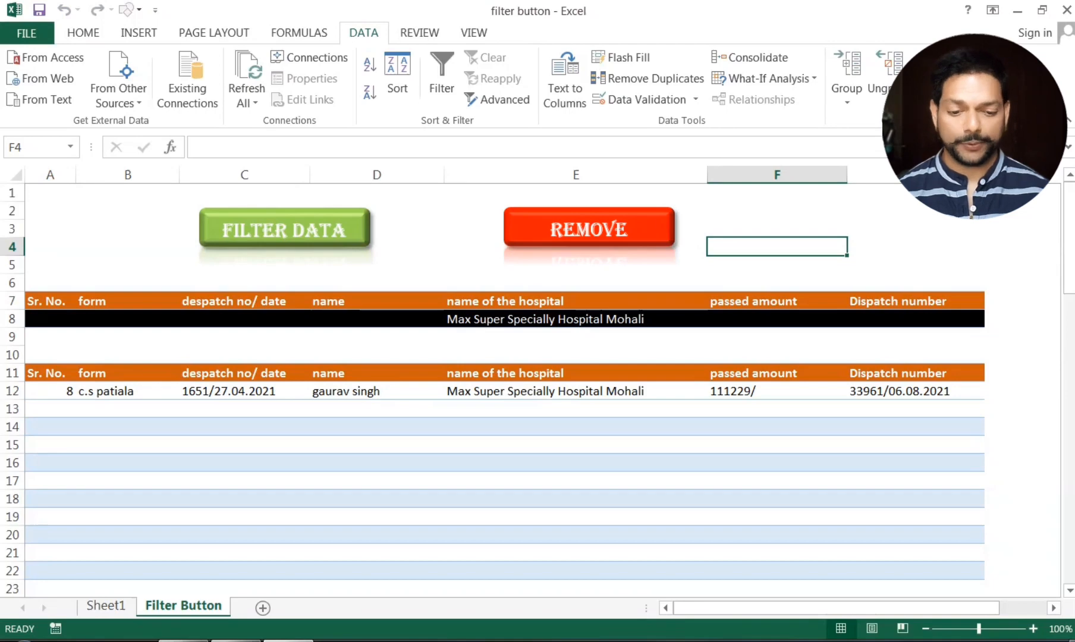
- Change the hospital in E8 to "Chandigarh Health Care mohali" and filter the data for it
click(659, 321)
click(712, 319)
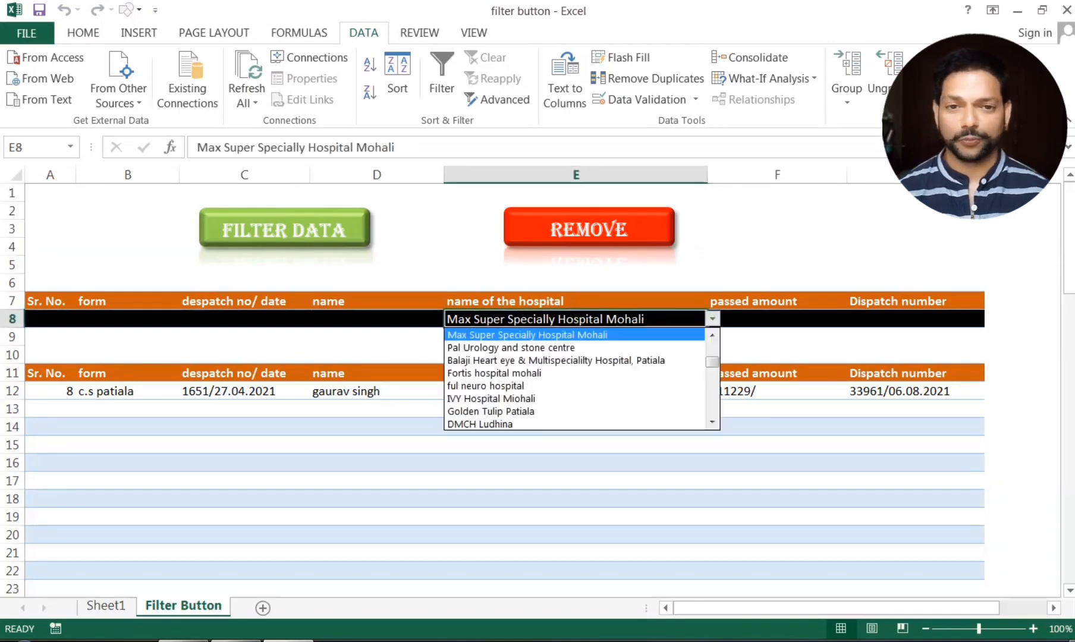
click(710, 362)
scroll(627, 424, down, 1)
click(627, 424)
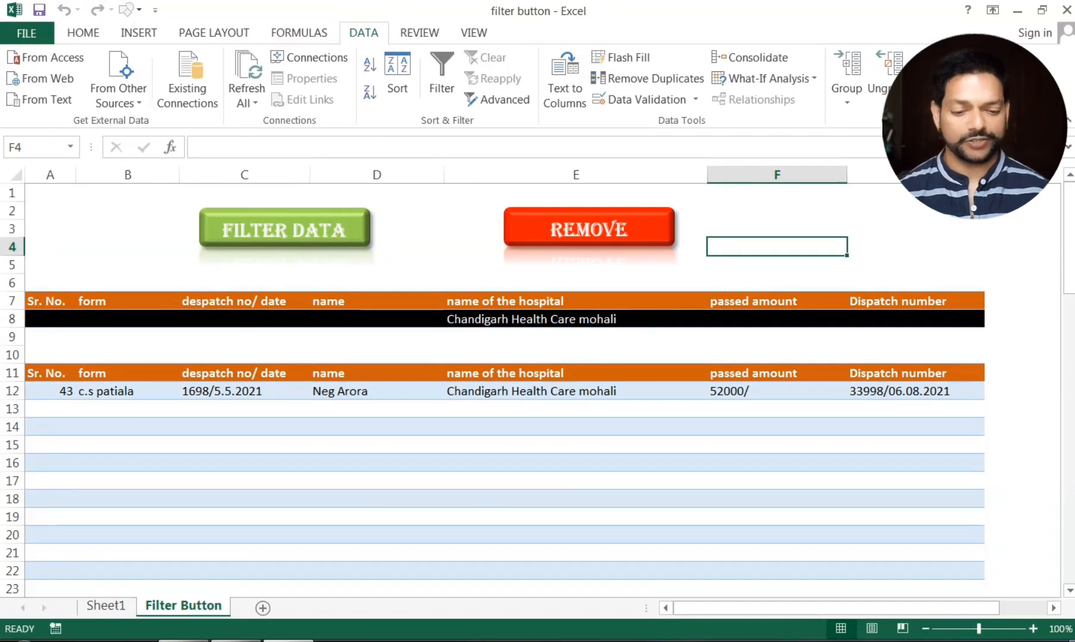
- Filter the data for "amar hospital patiala" from the E8 dropdown and clear the criteria and extracted records with REMOVE
click(629, 319)
click(713, 320)
click(631, 411)
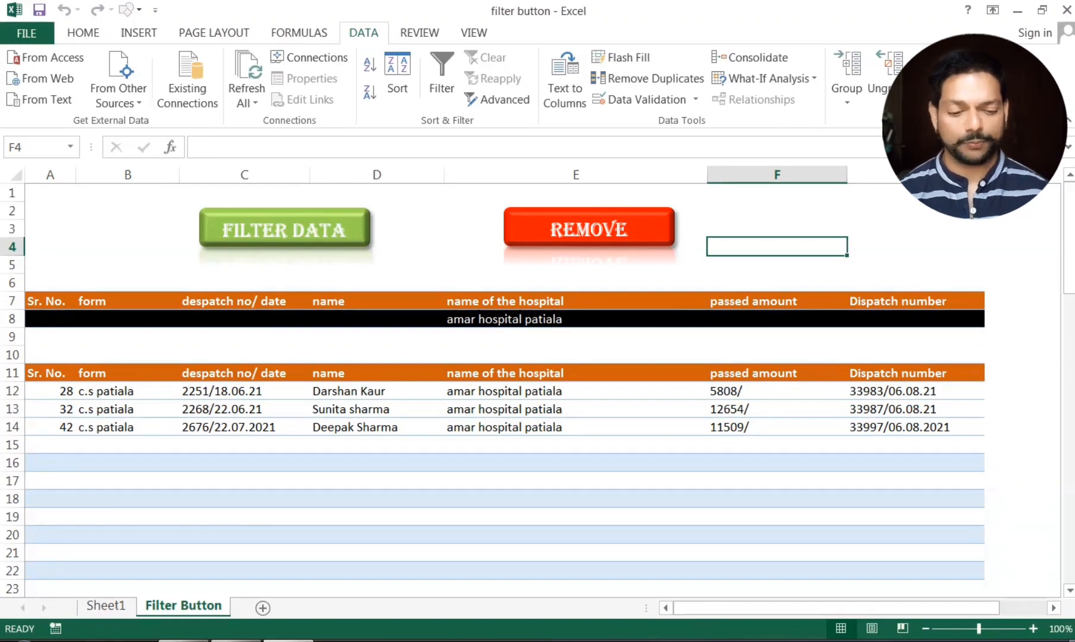
click(603, 232)
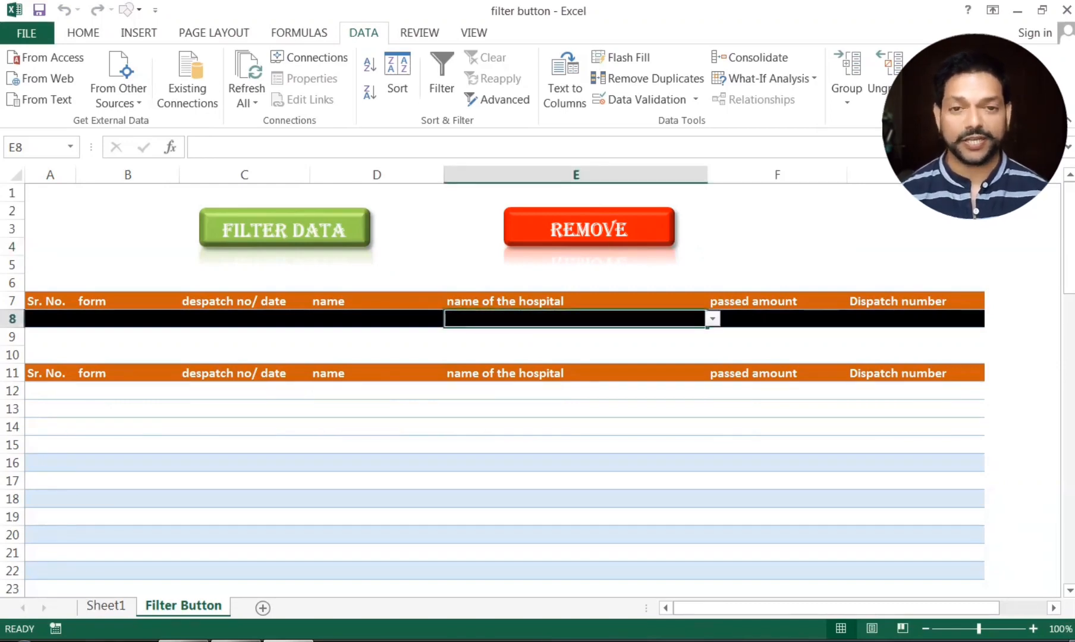
click(377, 319)
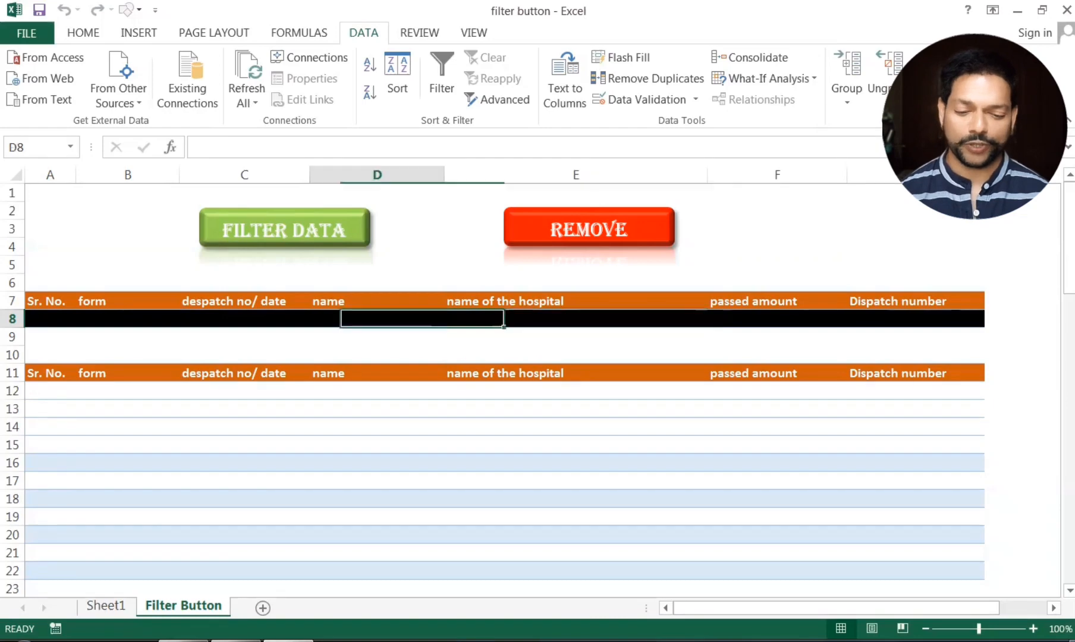
click(128, 319)
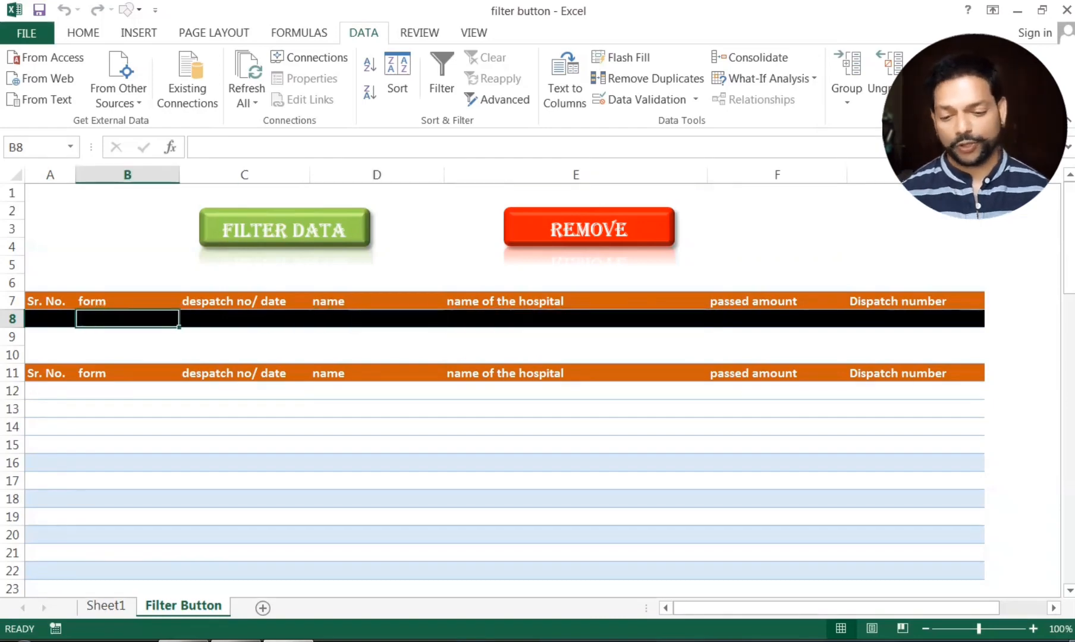
click(757, 325)
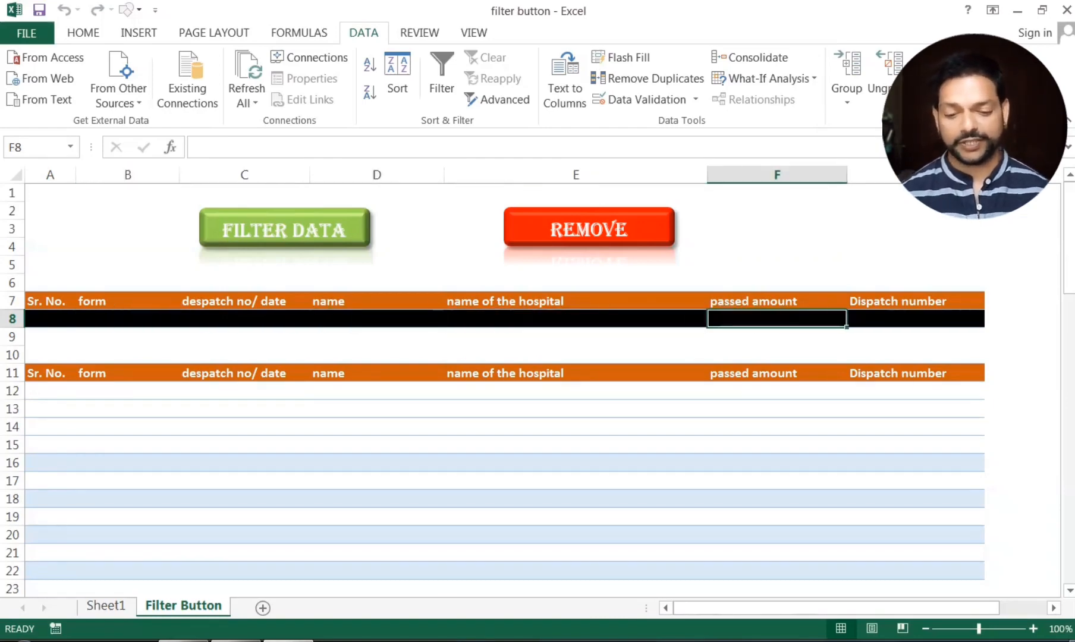
click(863, 320)
click(791, 321)
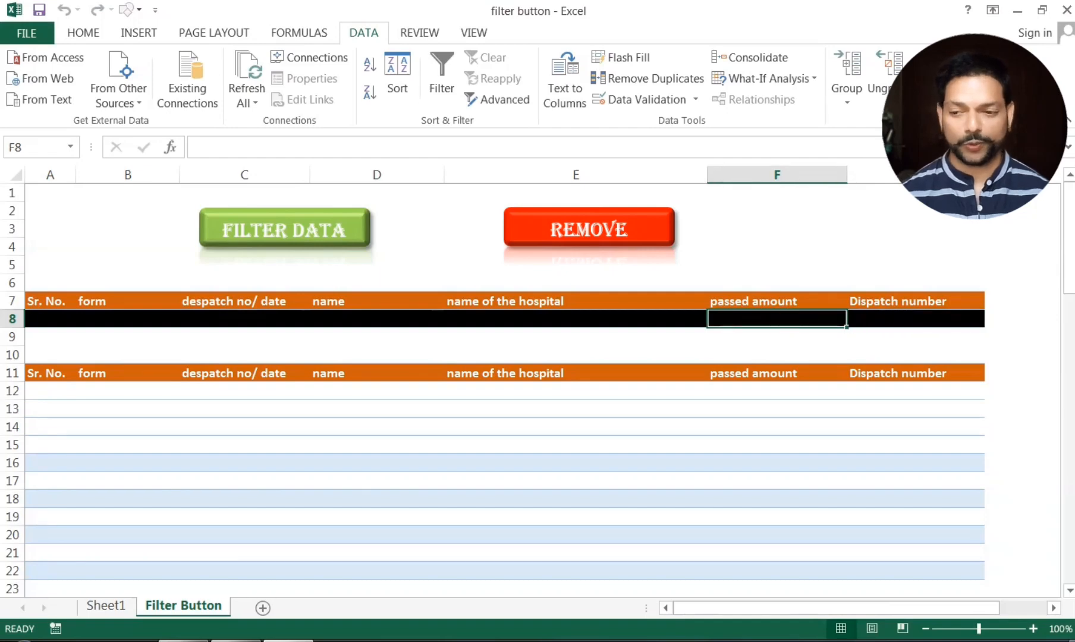
- Add a list validation to the name criteria cell D8 with source =Sheet1!$D:$D and open its dropdown list
click(377, 319)
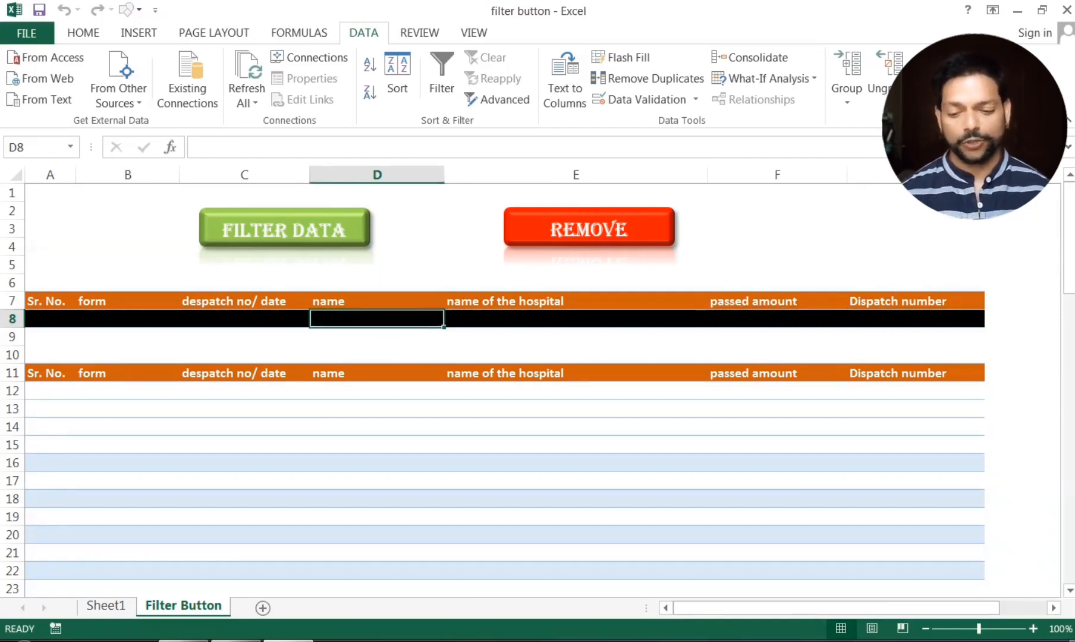
click(647, 99)
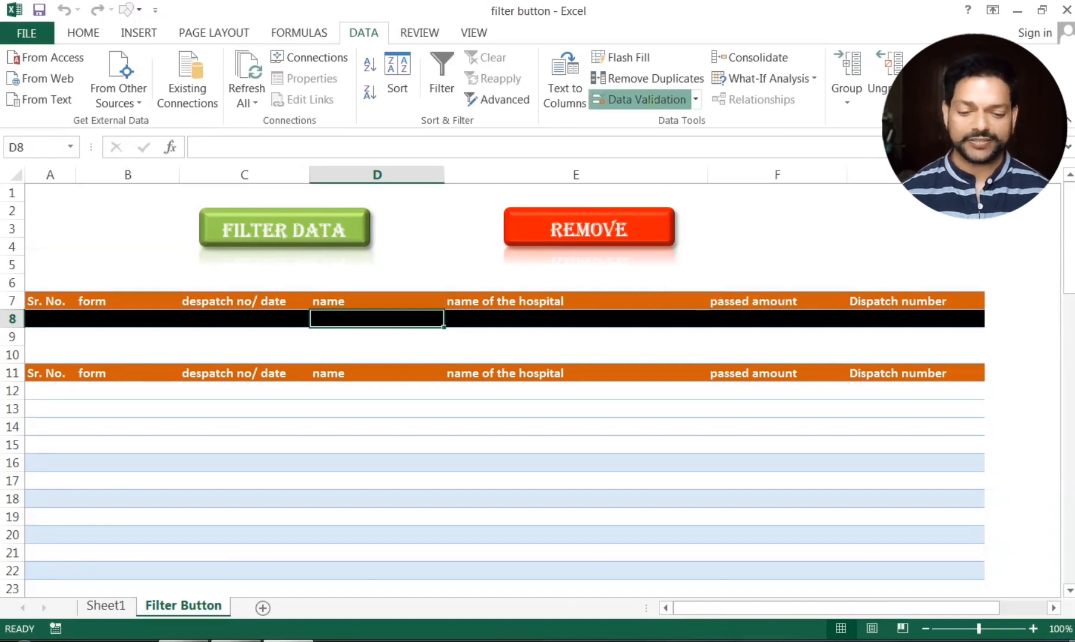
click(796, 238)
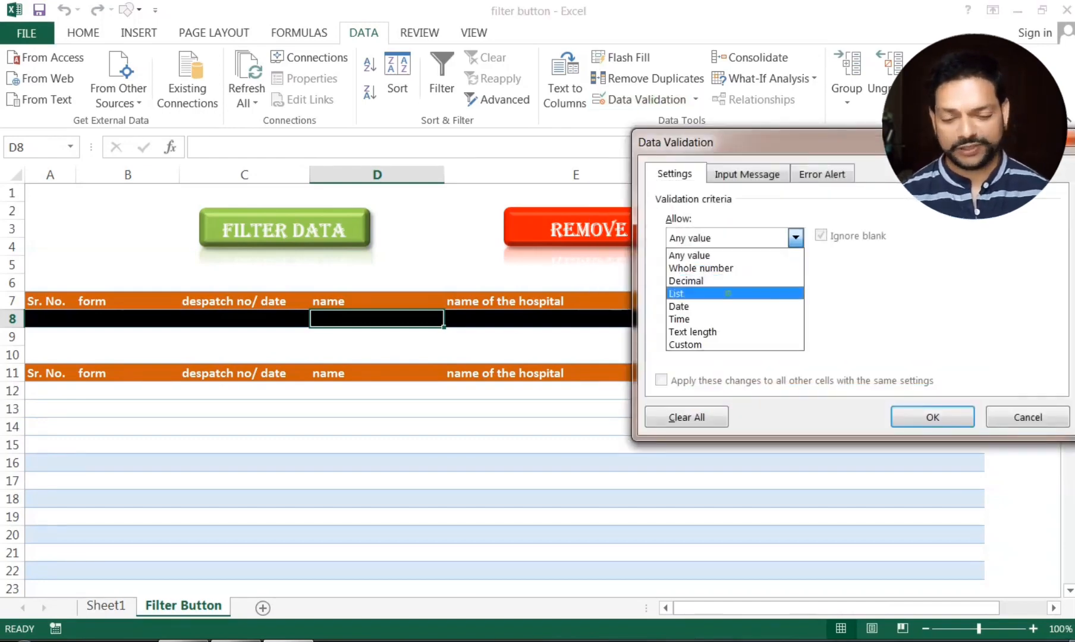
click(727, 294)
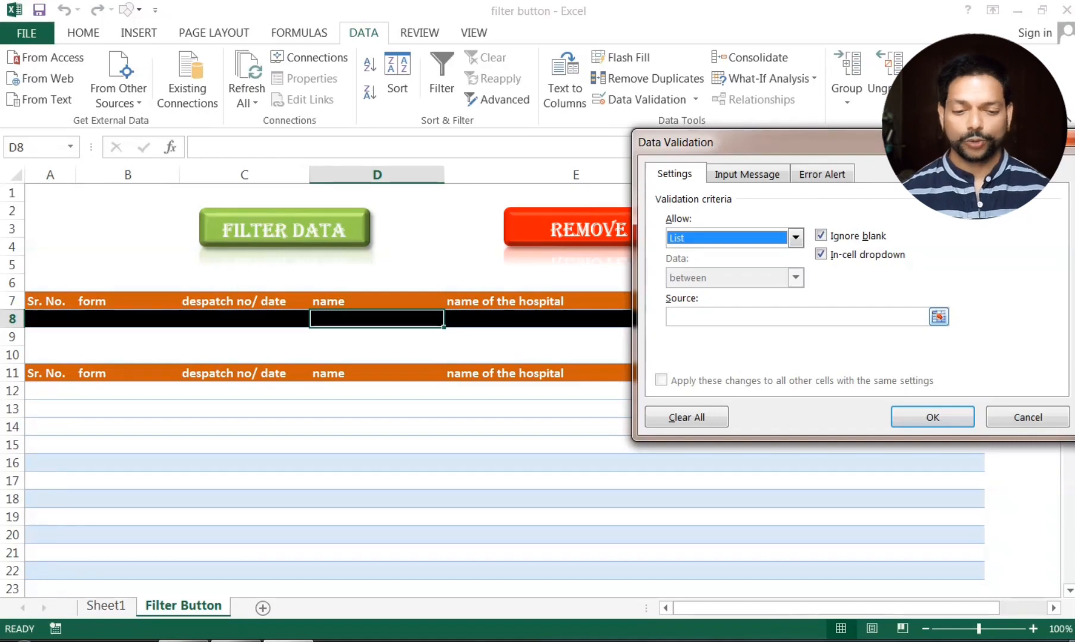
click(691, 319)
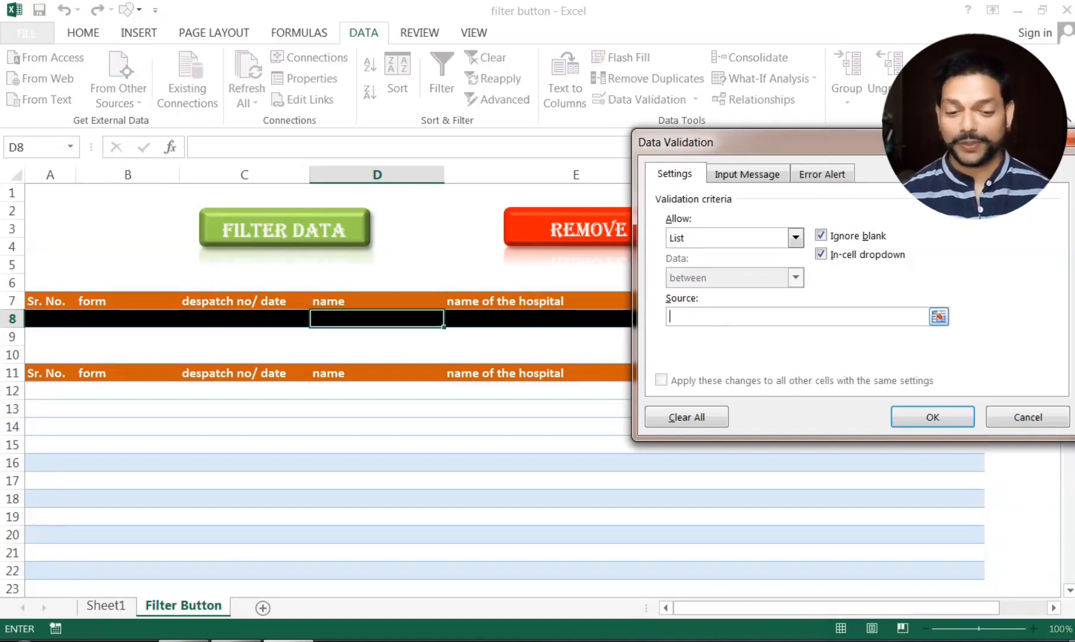
click(105, 605)
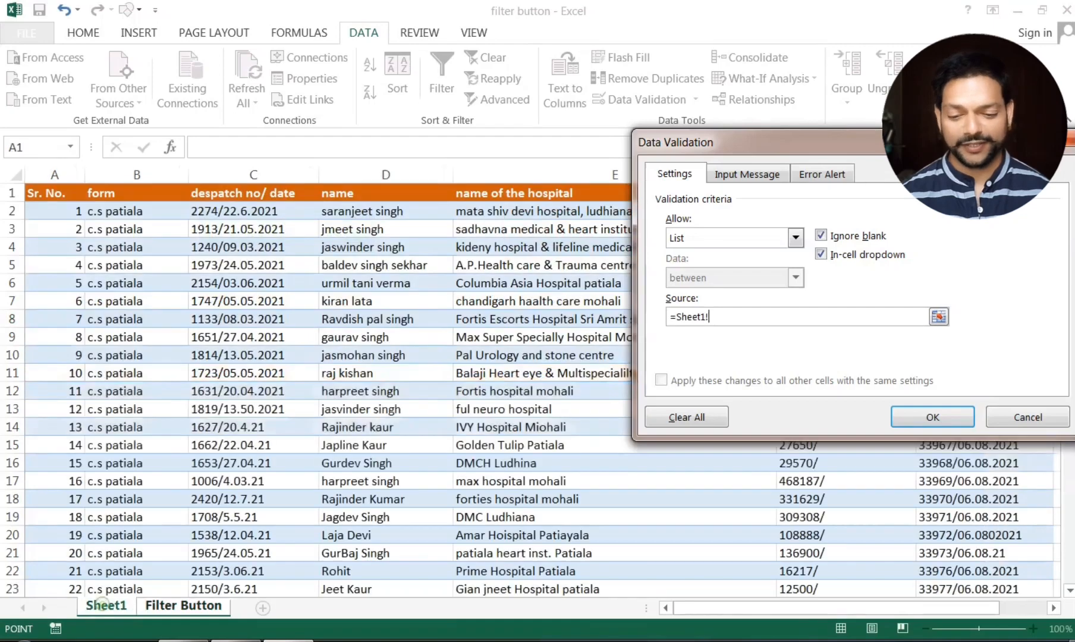
click(386, 174)
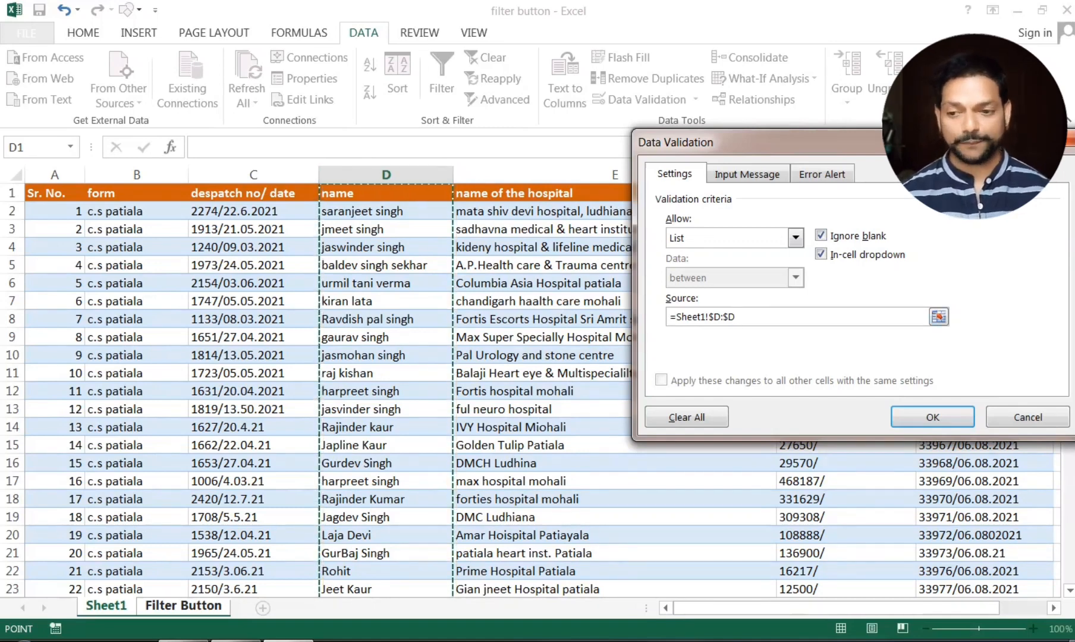
click(922, 416)
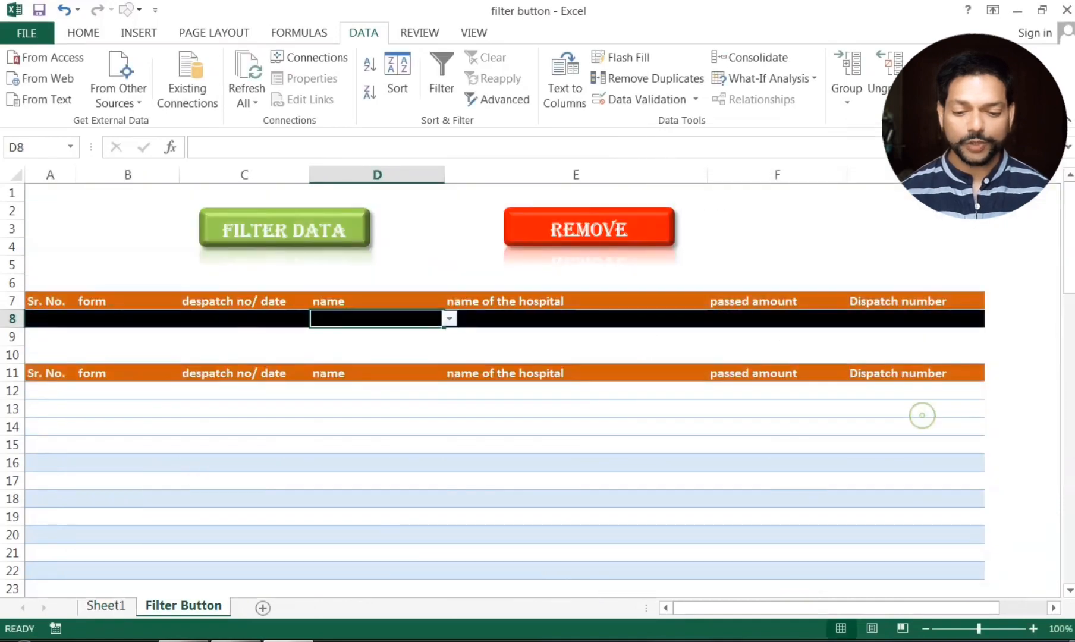
click(449, 318)
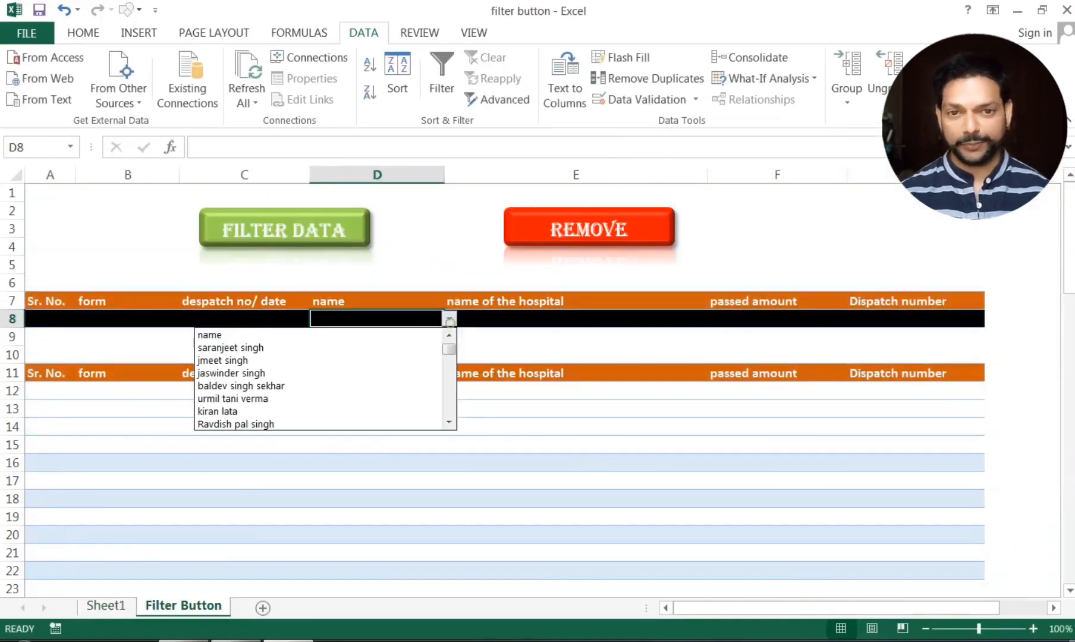
- Filter the data by the D8 name of the person in record Sr. No. 4, then by the name shared by records 11 and 16
click(381, 381)
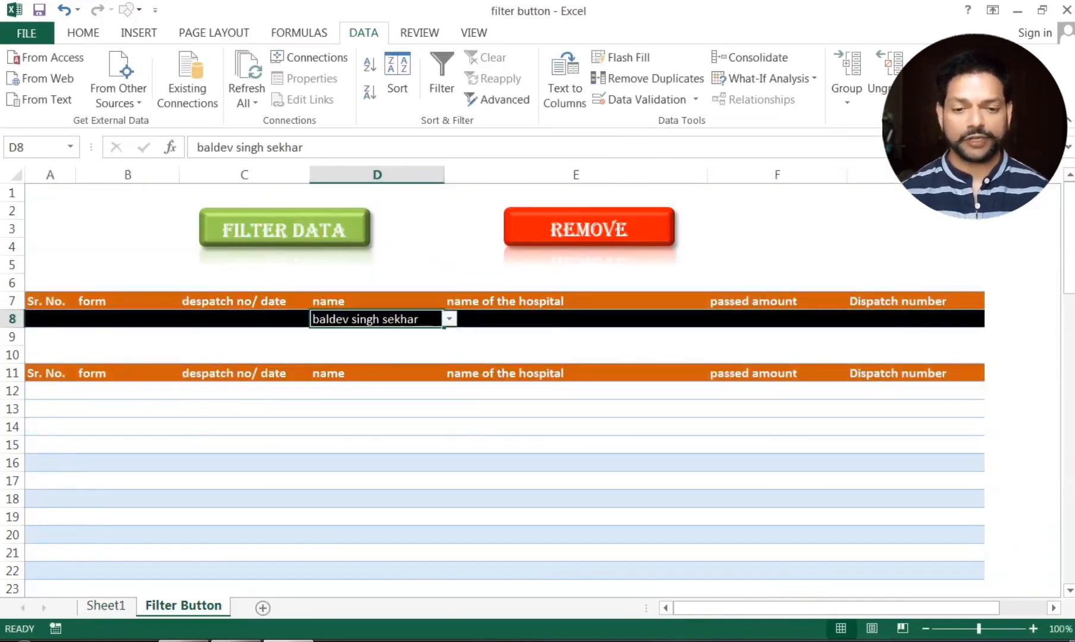
click(307, 229)
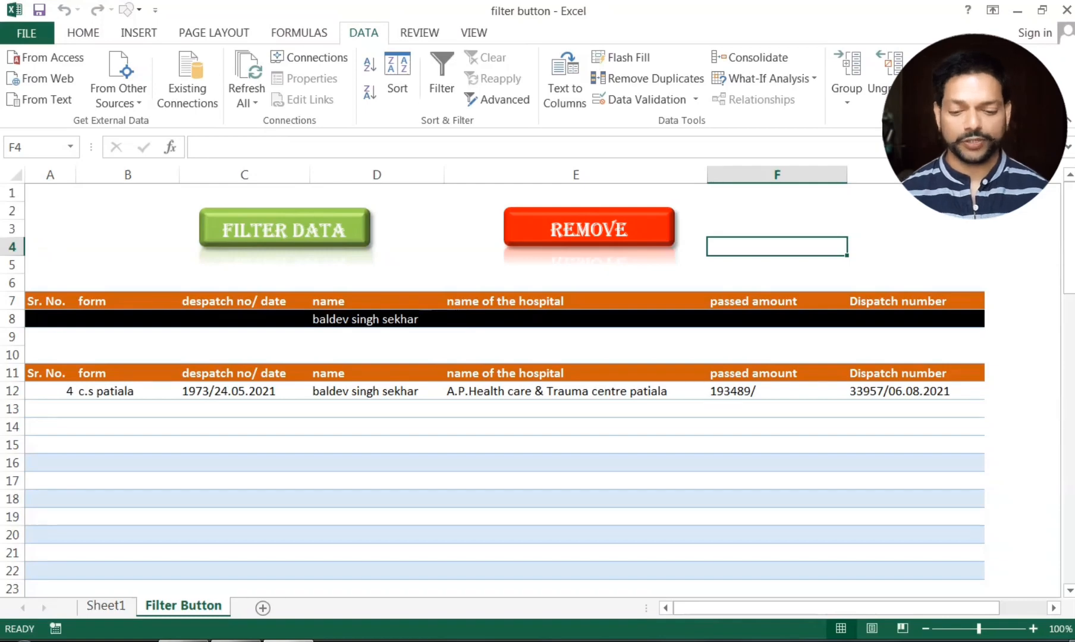
click(408, 321)
click(449, 319)
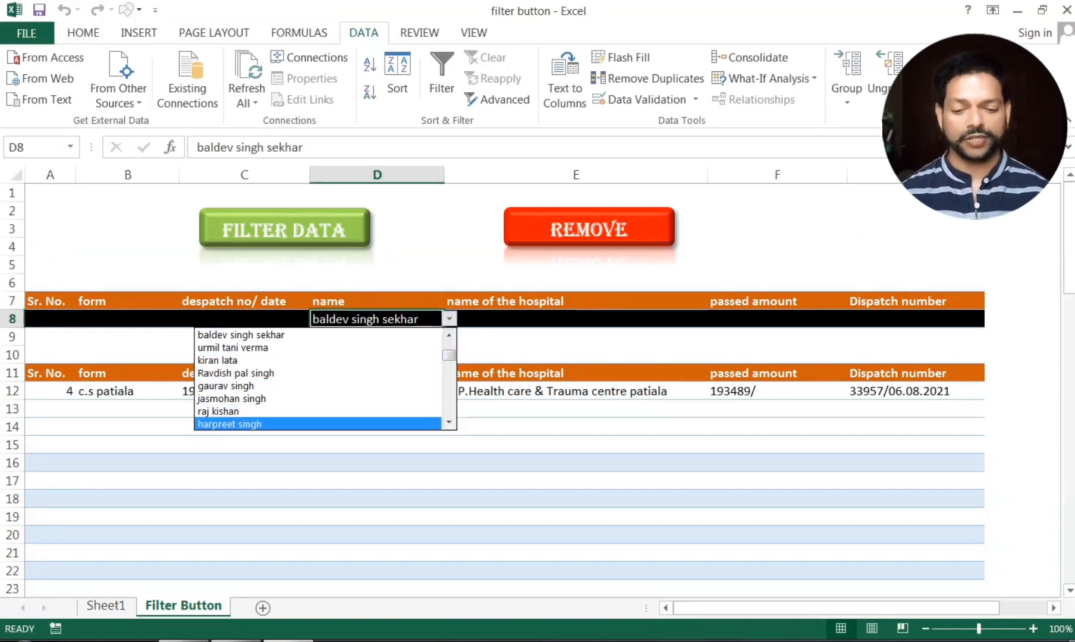
click(348, 423)
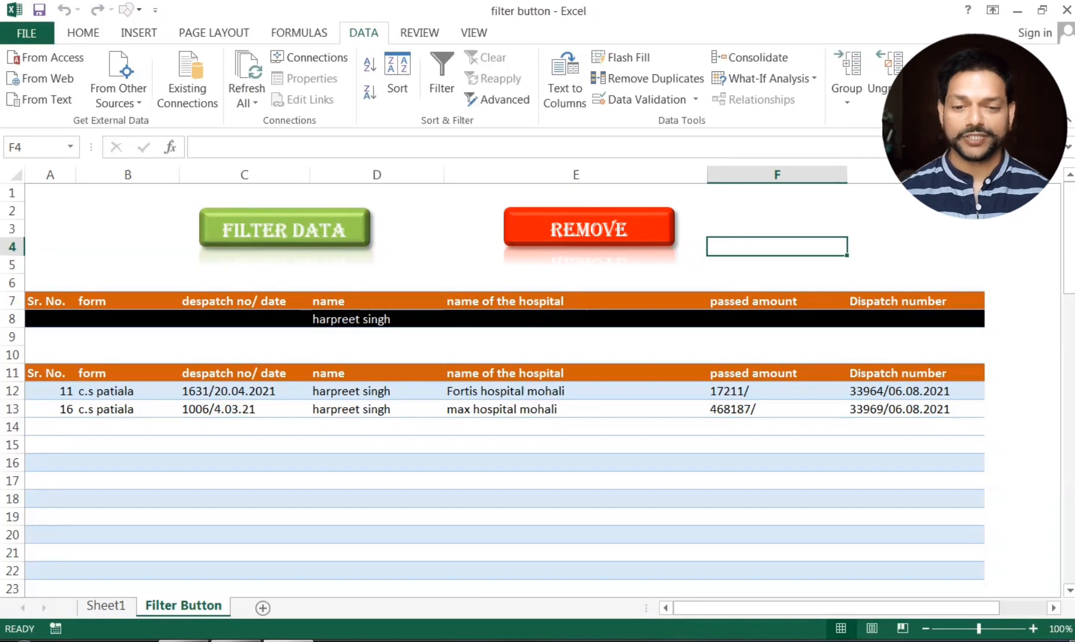
- Change the name in D8 to the person in record Sr. No. 18 and extract the matching data with FILTER DATA
click(388, 325)
click(449, 319)
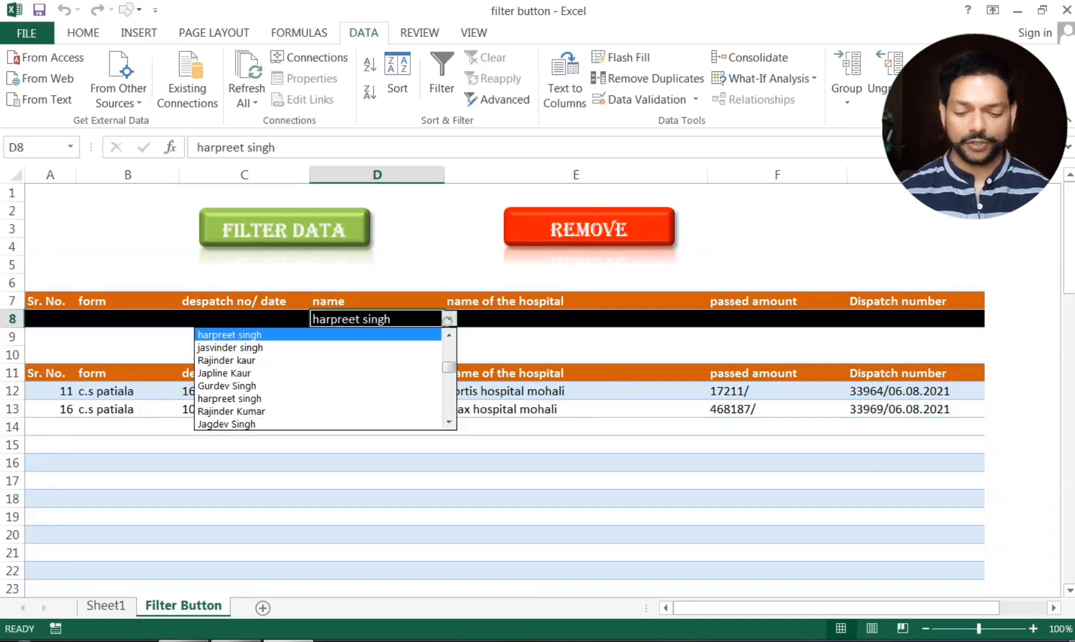
click(340, 424)
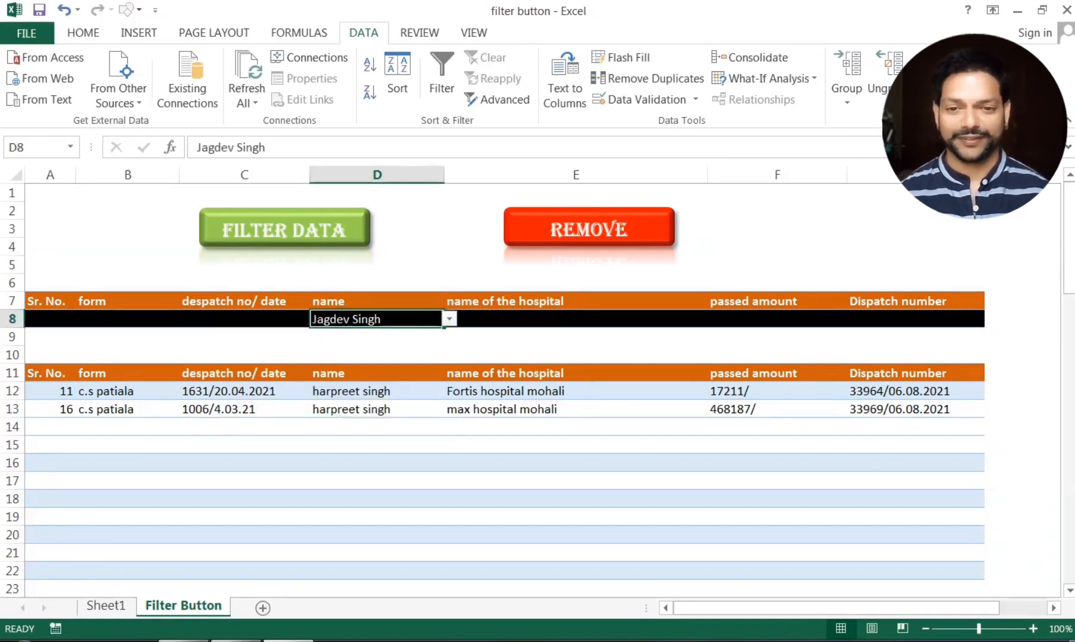
click(272, 232)
- Choose the name of the person in record Sr. No. 35 in D8 and run FILTER DATA for it
click(380, 319)
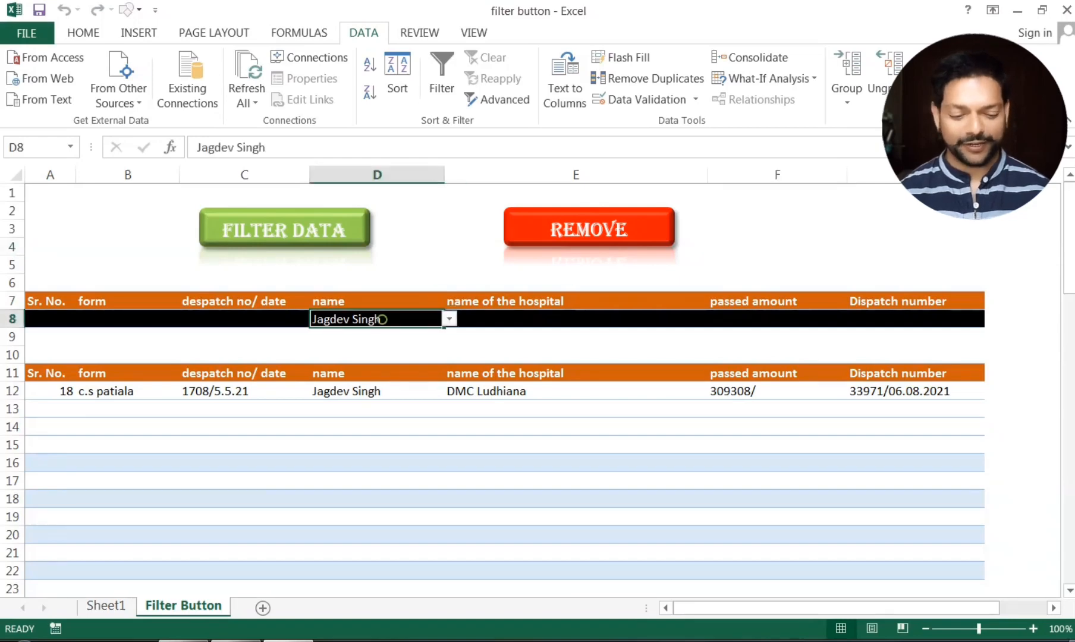
click(450, 319)
scroll(369, 374, down, 3)
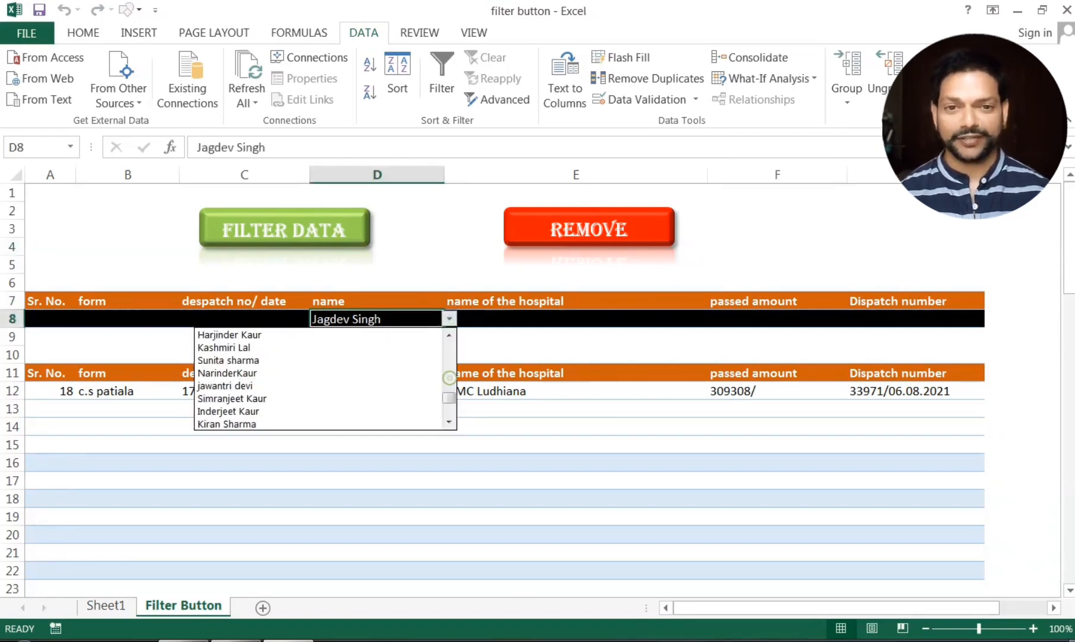
click(355, 396)
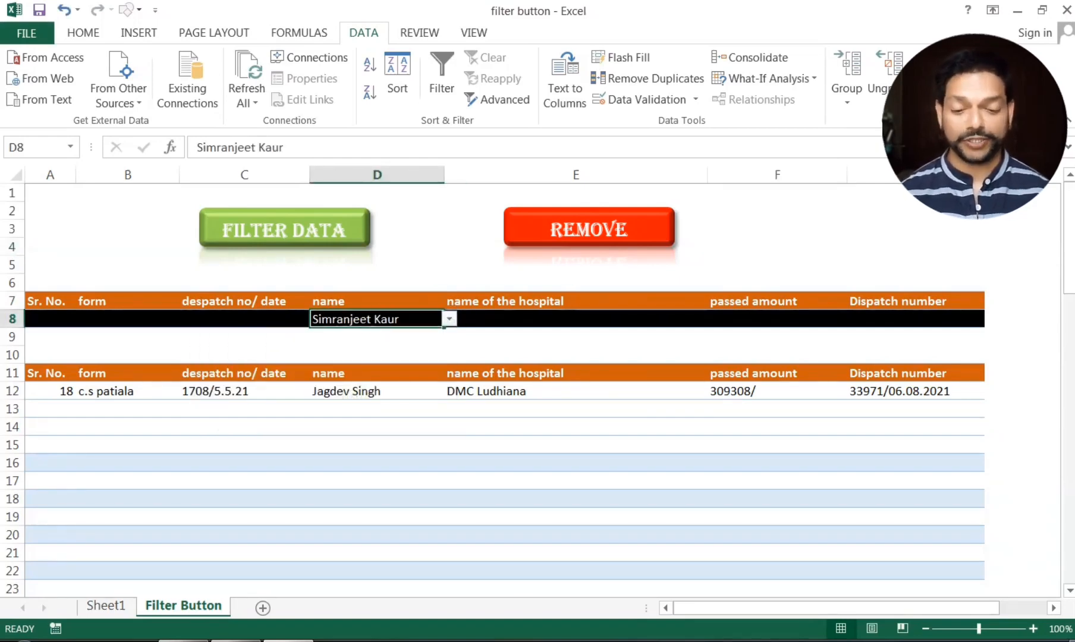
click(272, 231)
- Set the D8 name criterion to the person in record Sr. No. 42 and filter the data for it
click(377, 317)
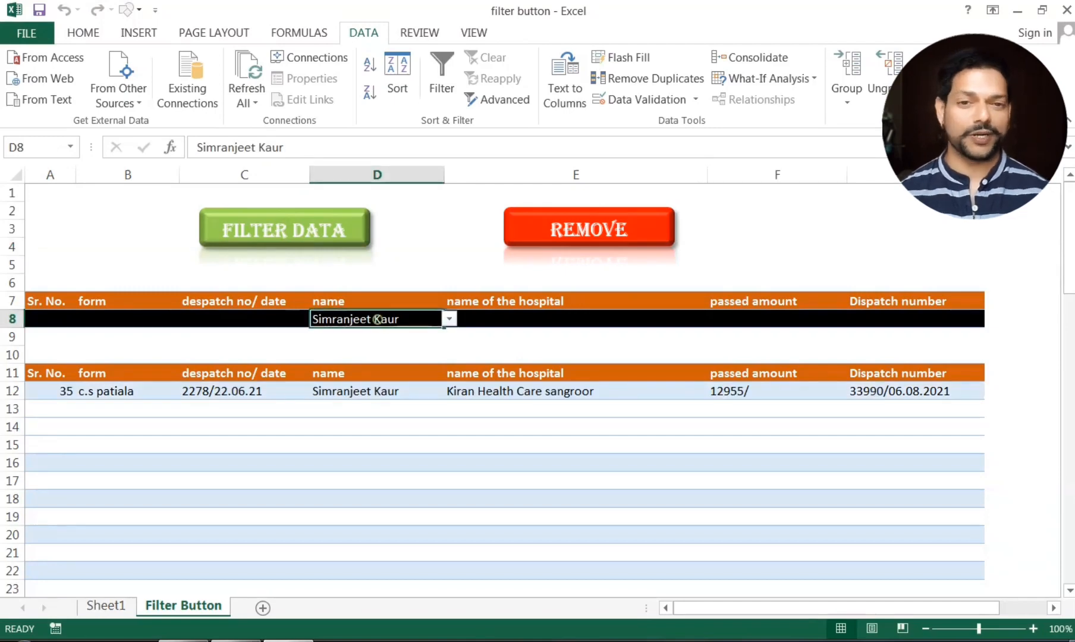
click(449, 319)
click(380, 423)
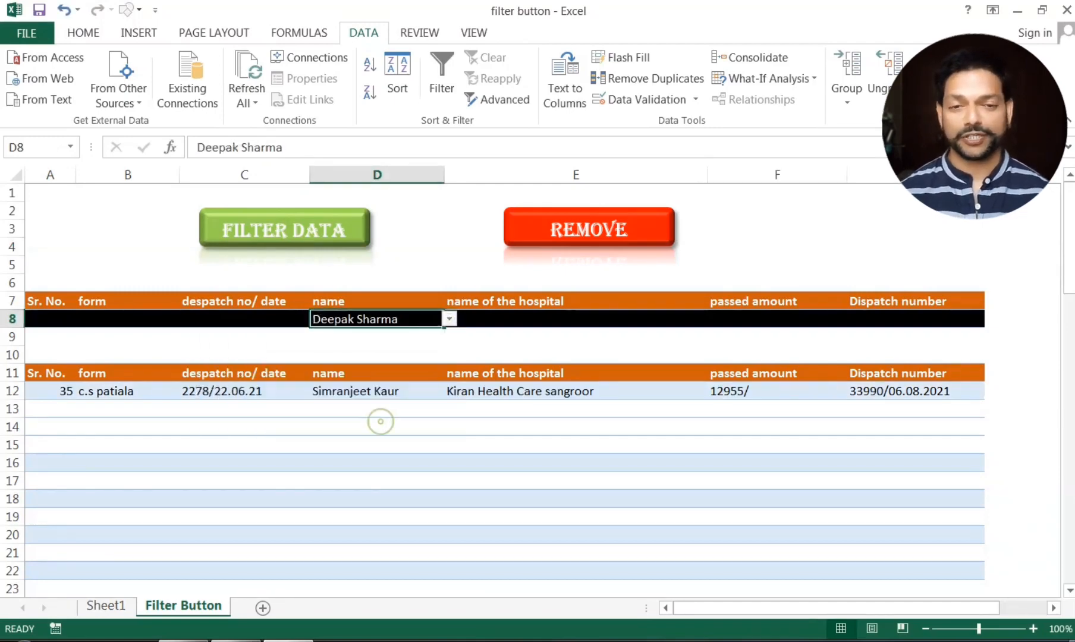
click(282, 231)
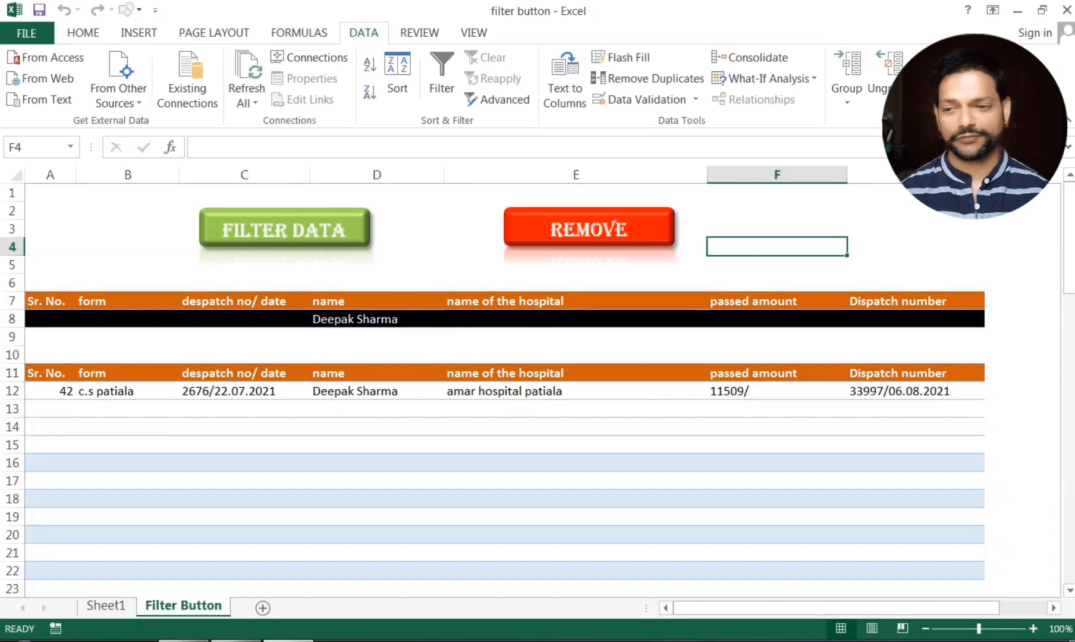
- Filter the data by the name of the person in record Sr. No. 8 and clear the criteria and extracted records with REMOVE
click(405, 318)
click(449, 318)
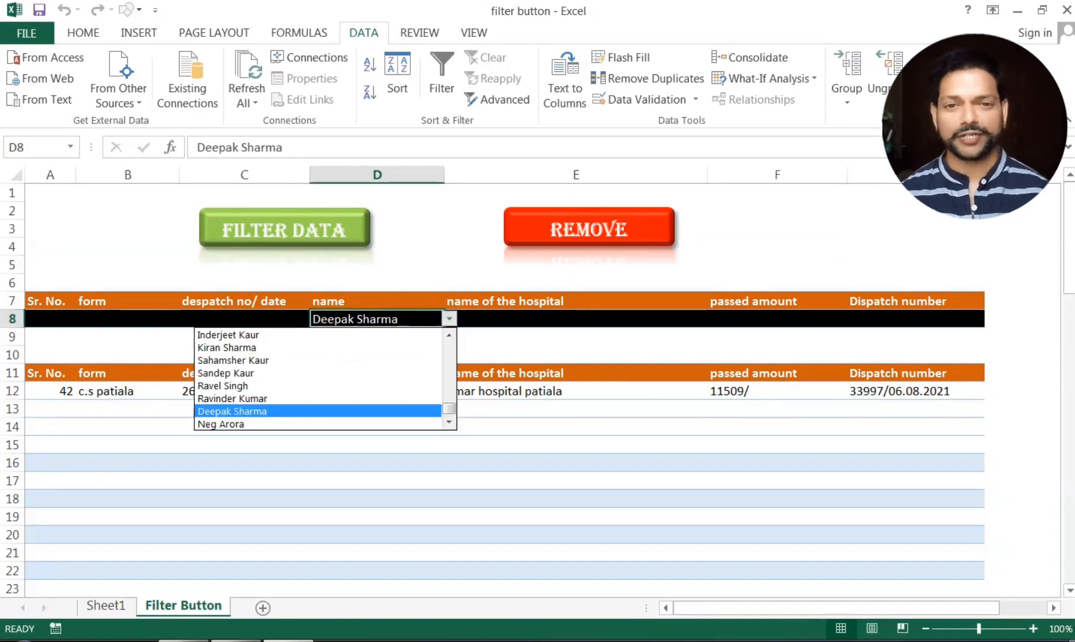
scroll(445, 404, up, 4)
click(331, 347)
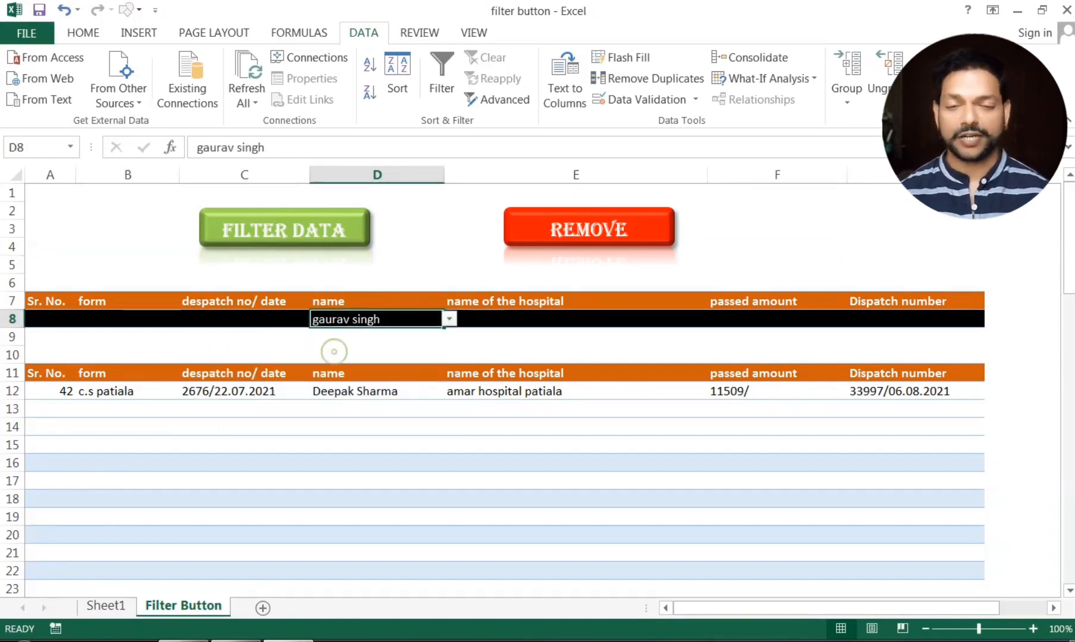
click(267, 225)
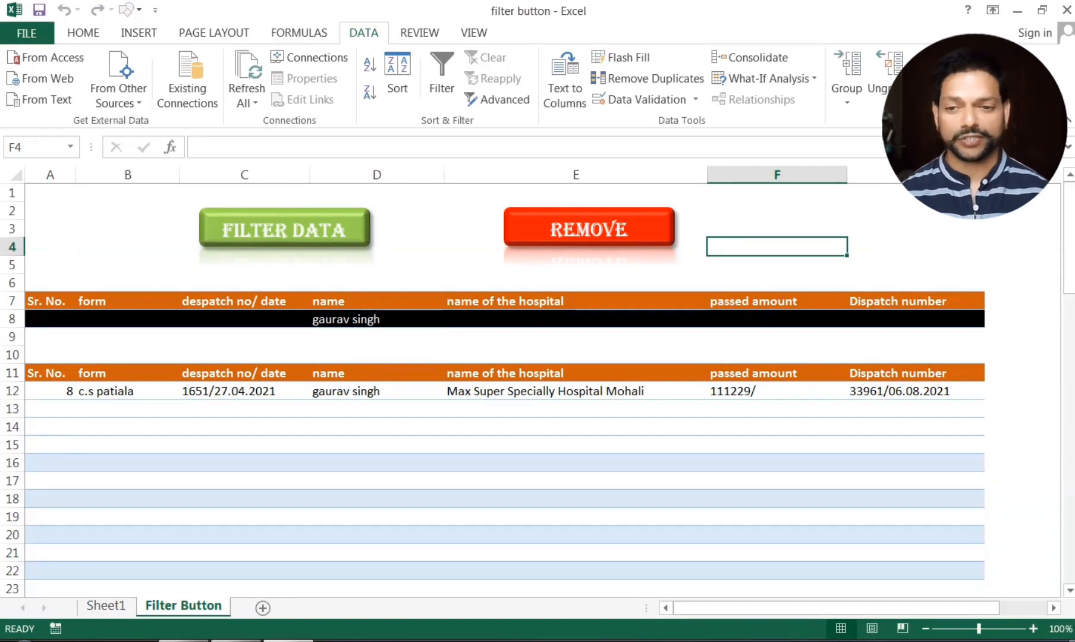
click(578, 230)
- Choose "amar hospital patiala" as the hospital criterion in E8 and extract its records with FILTER DATA
click(713, 319)
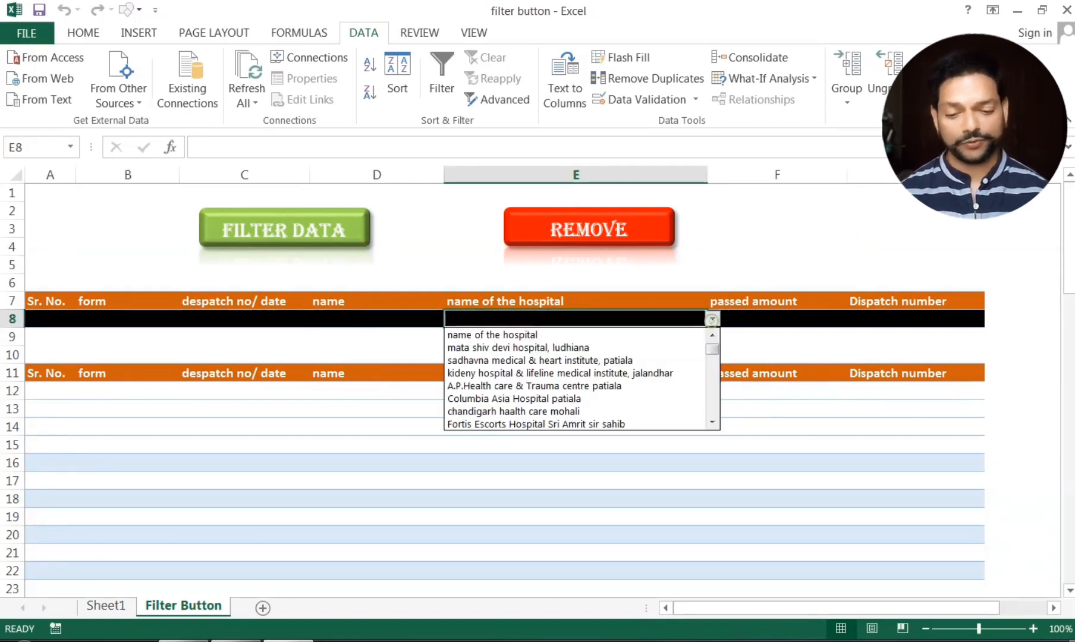
drag(713, 347, 712, 409)
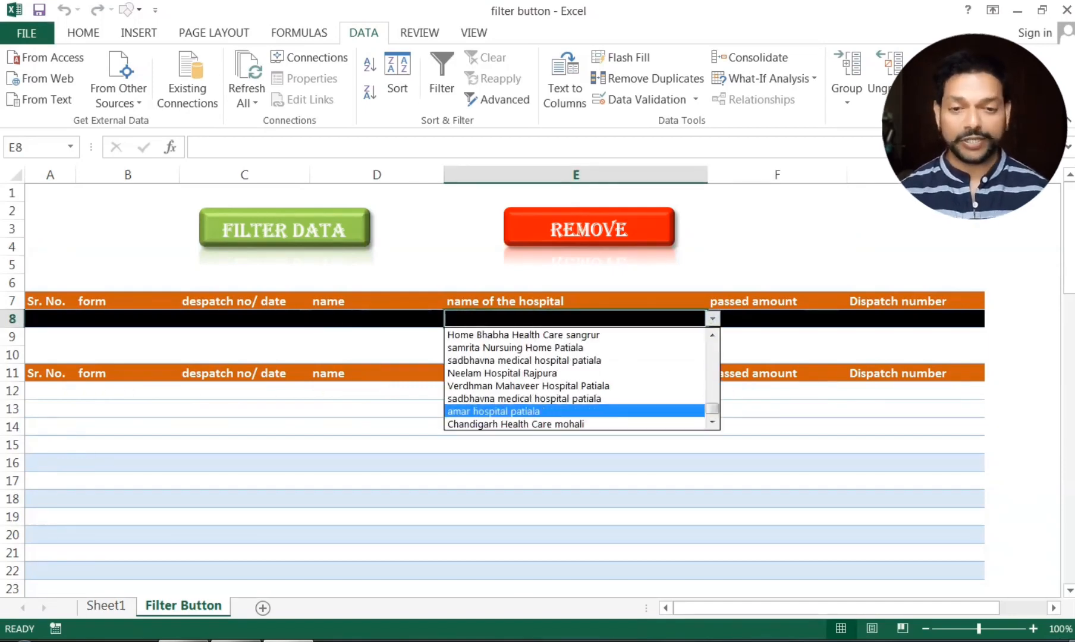
click(579, 411)
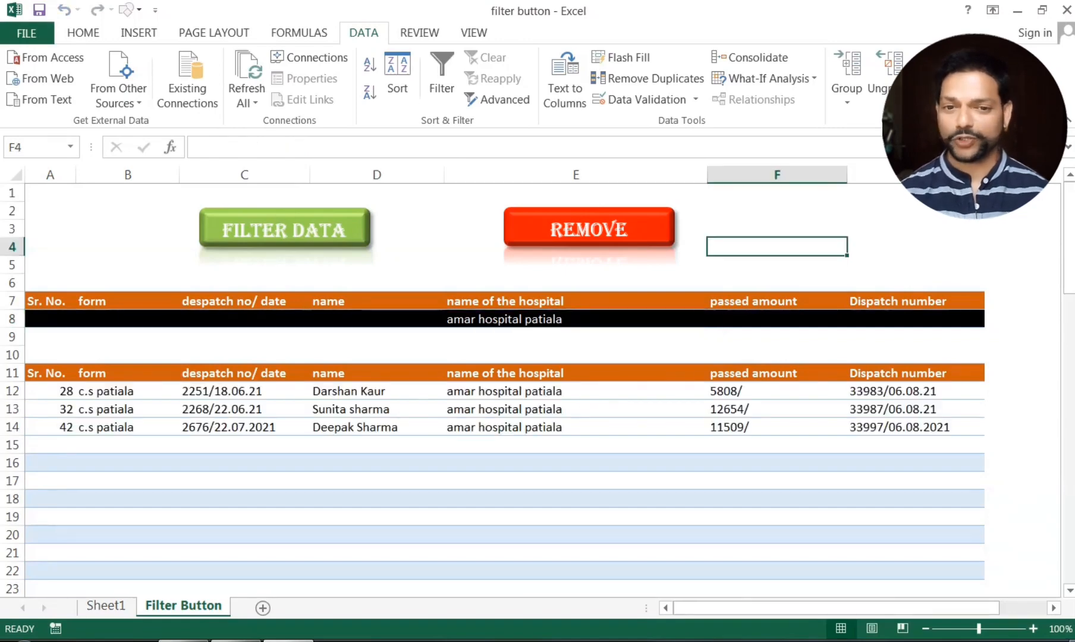